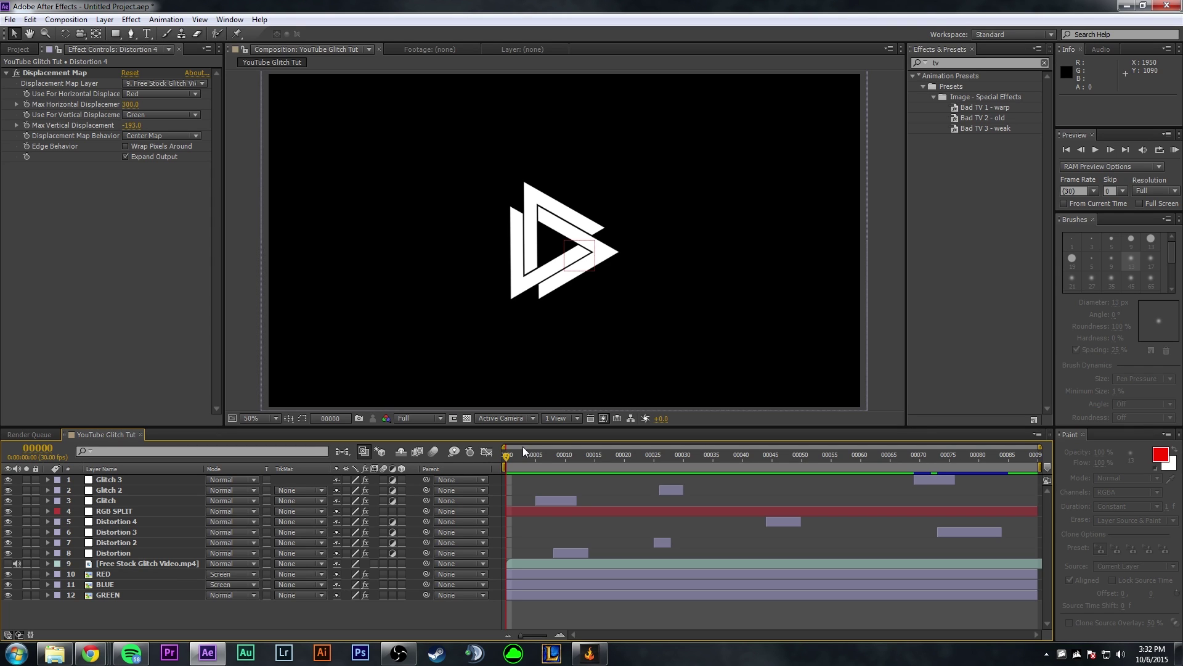
Preview the glitch animation and start a new project without saving the current one
key("space")
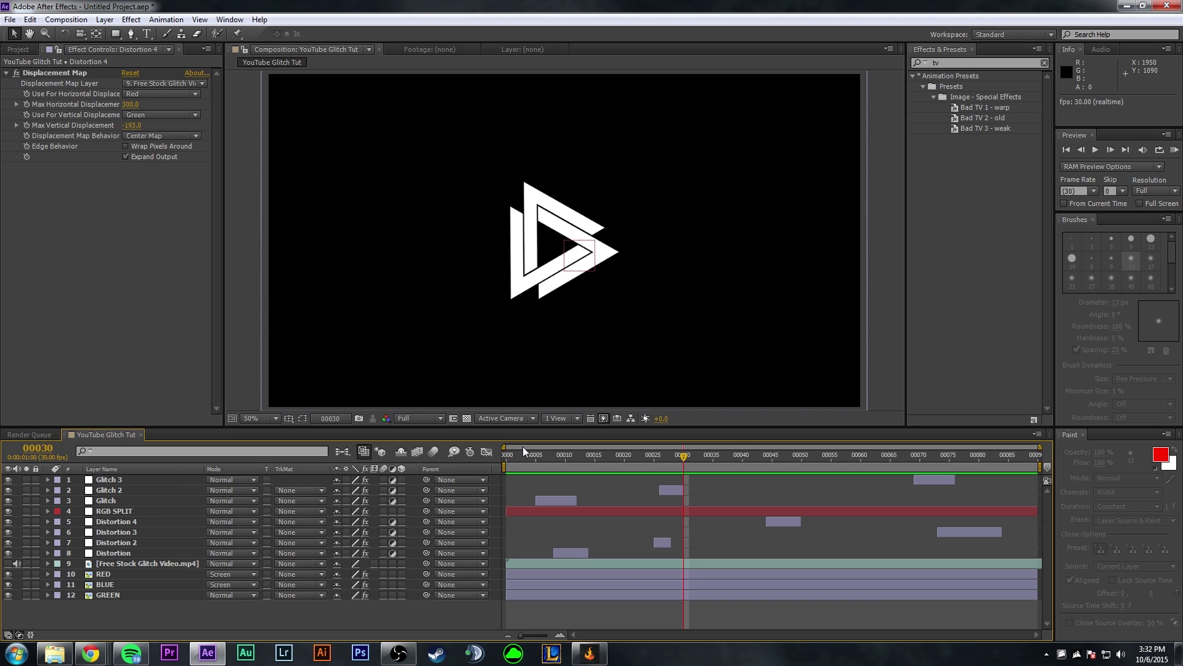
left_click(11, 20)
mouse_move(37, 33)
left_click(224, 32)
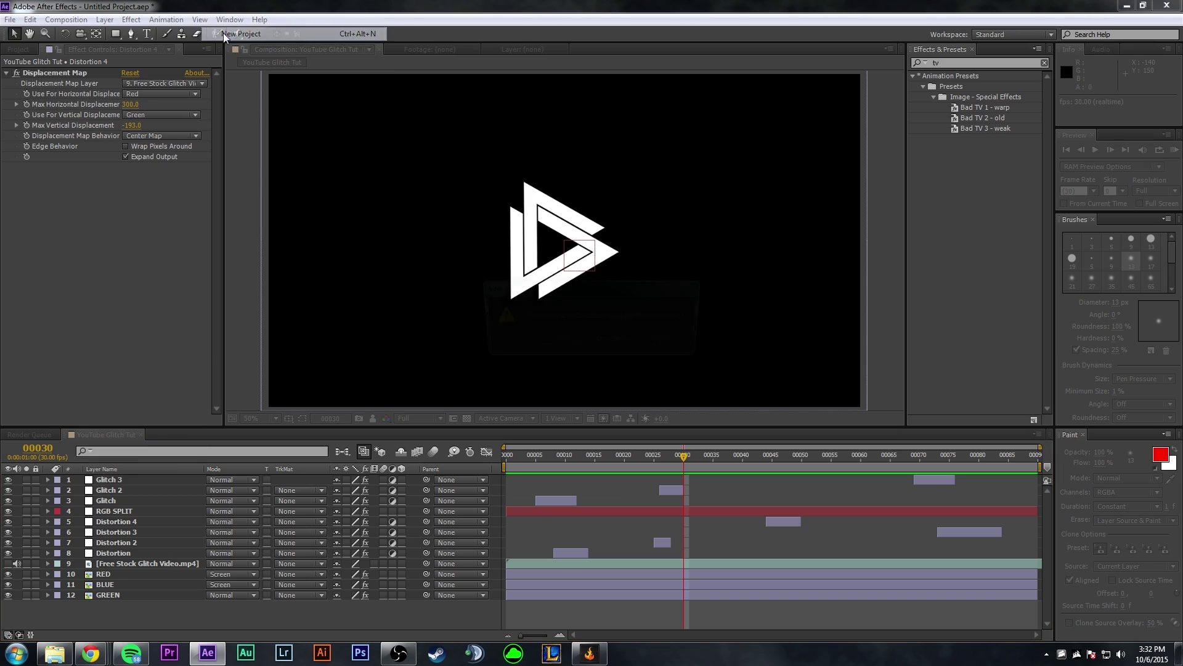
left_click(601, 343)
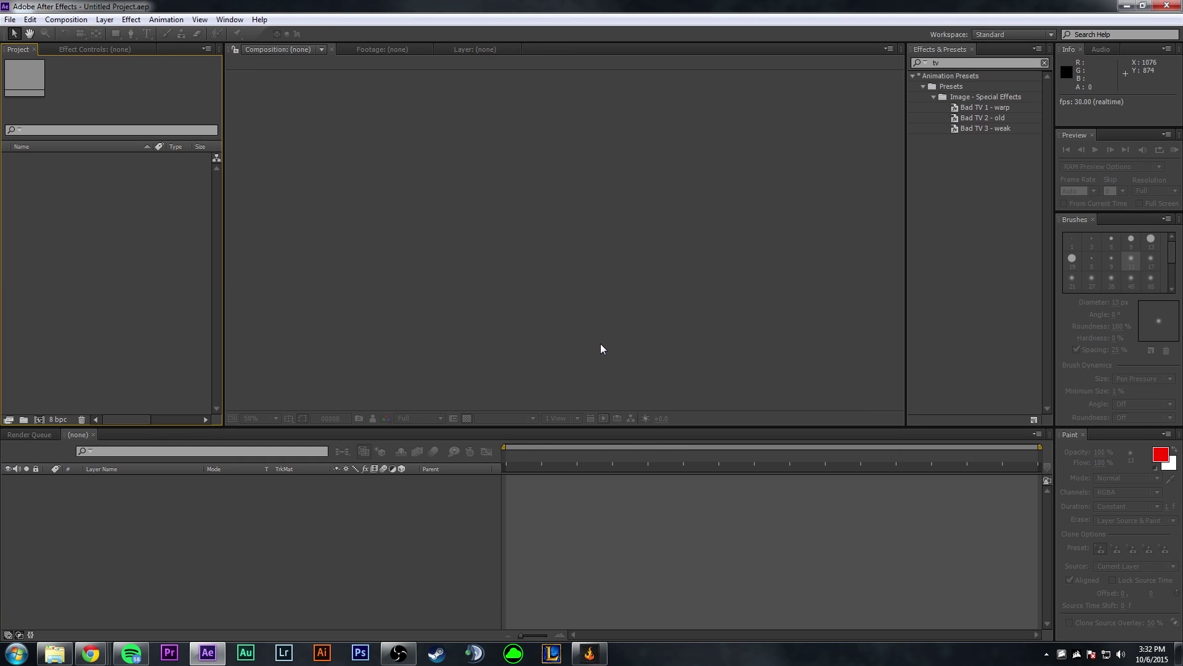
Import Free Stock Glitch Video.mp4 and LOGO.png from the file explorer into the new project
left_click(56, 654)
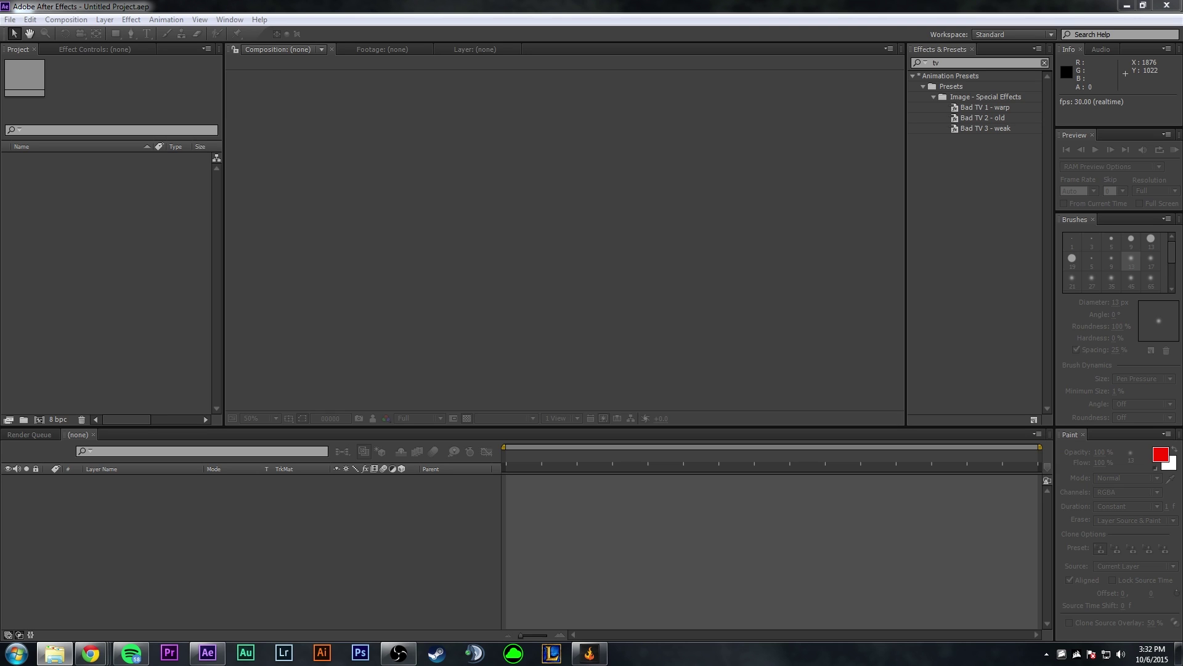
left_click_drag(567, 258, 132, 238)
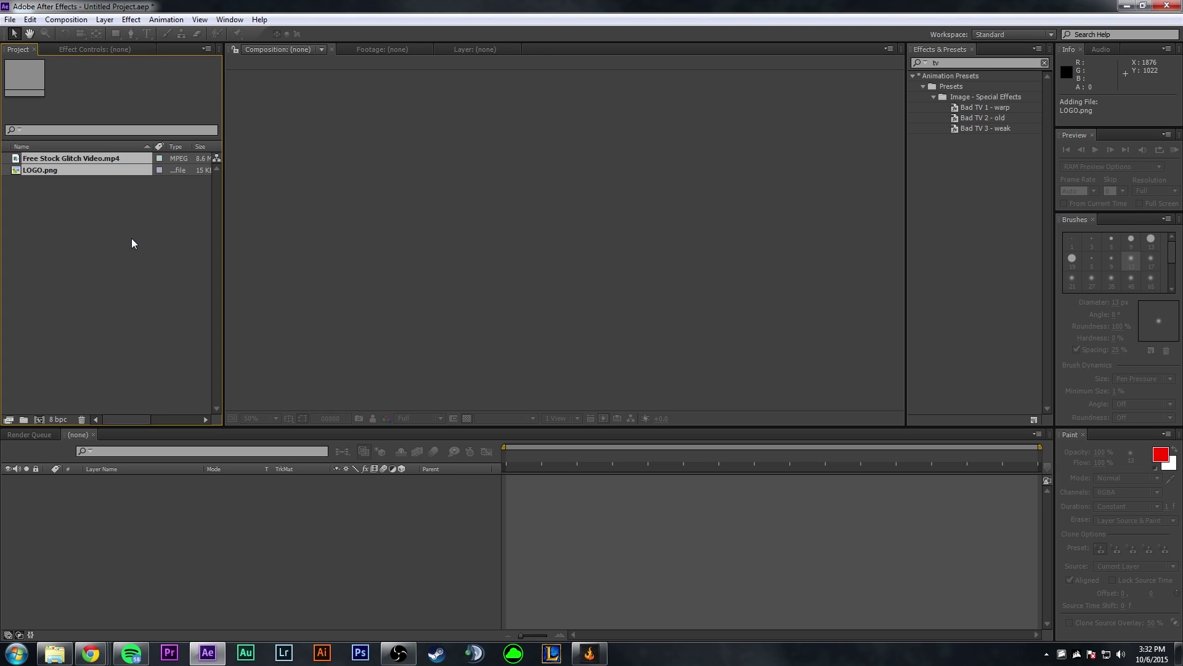
left_click(132, 238)
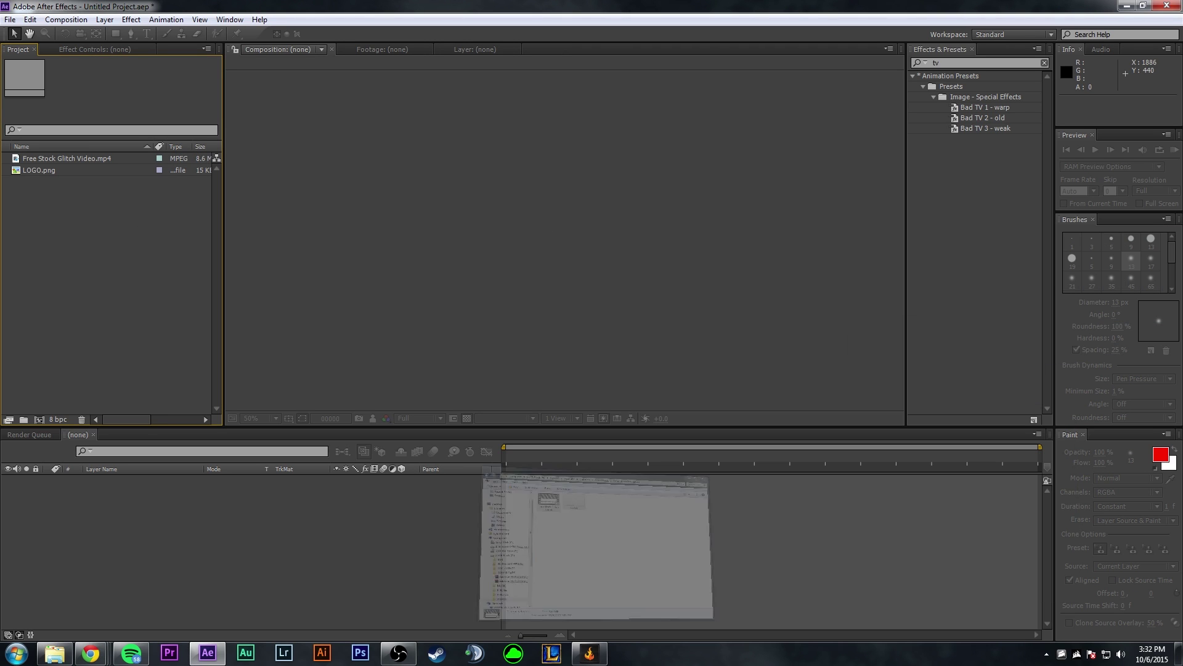
left_click(69, 168)
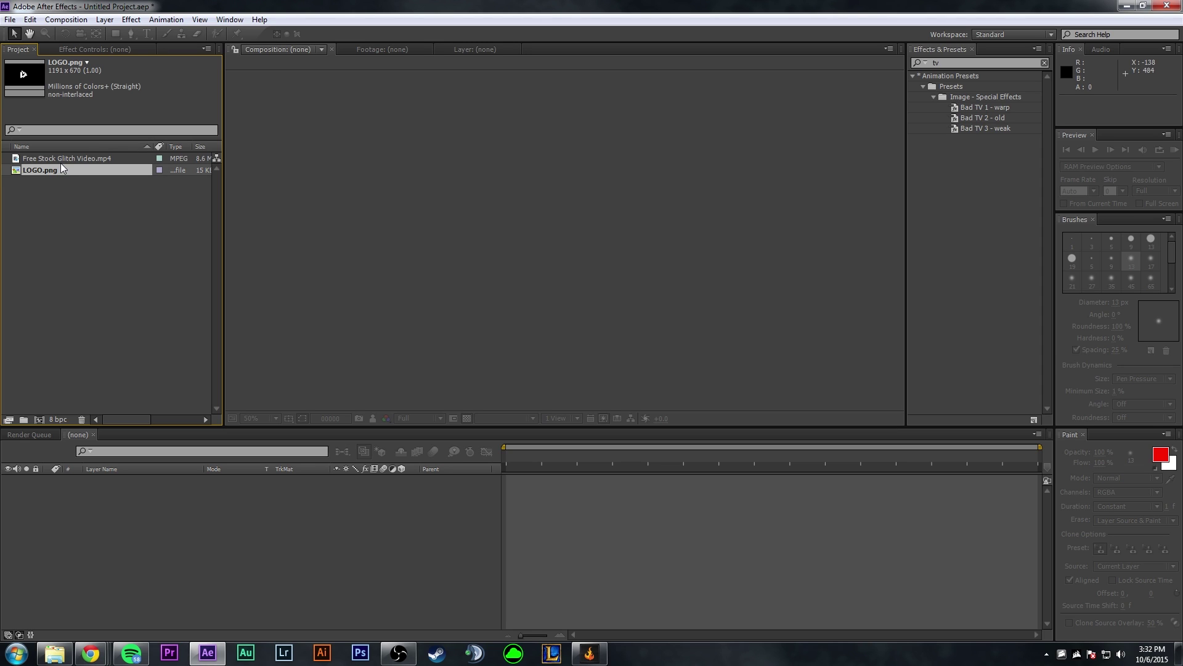
left_click(40, 330)
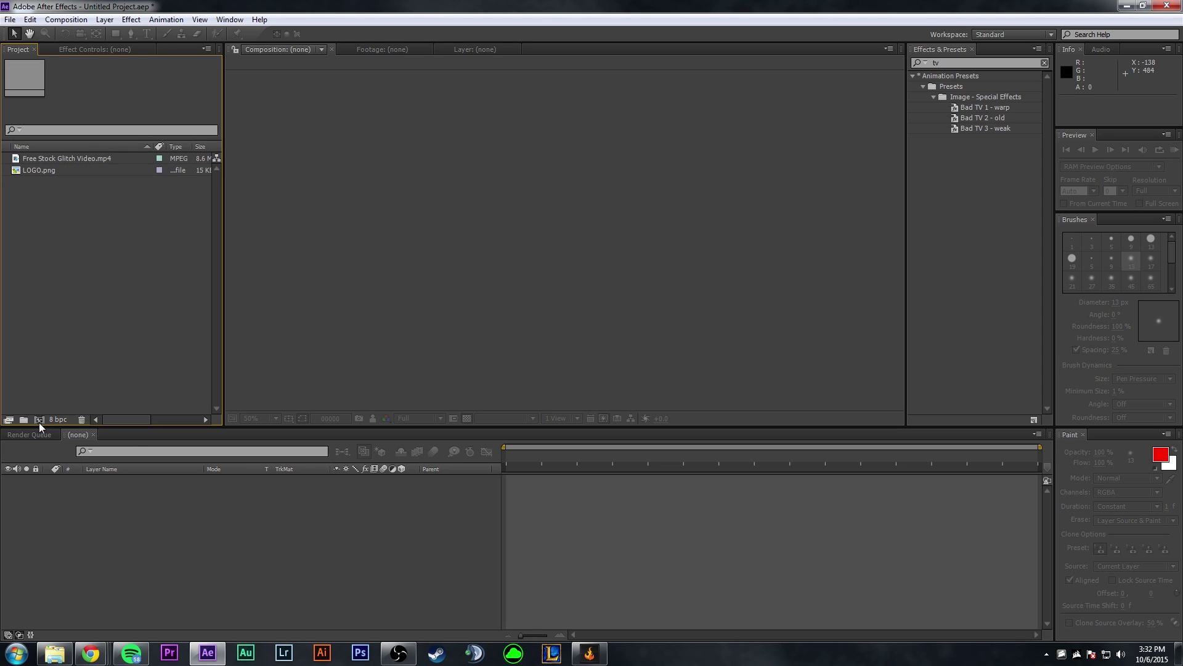
Create a 1920 x 1080 composition named "YouTube Glitch effect" at 30 fps with a duration of 90 frames
left_click(39, 421)
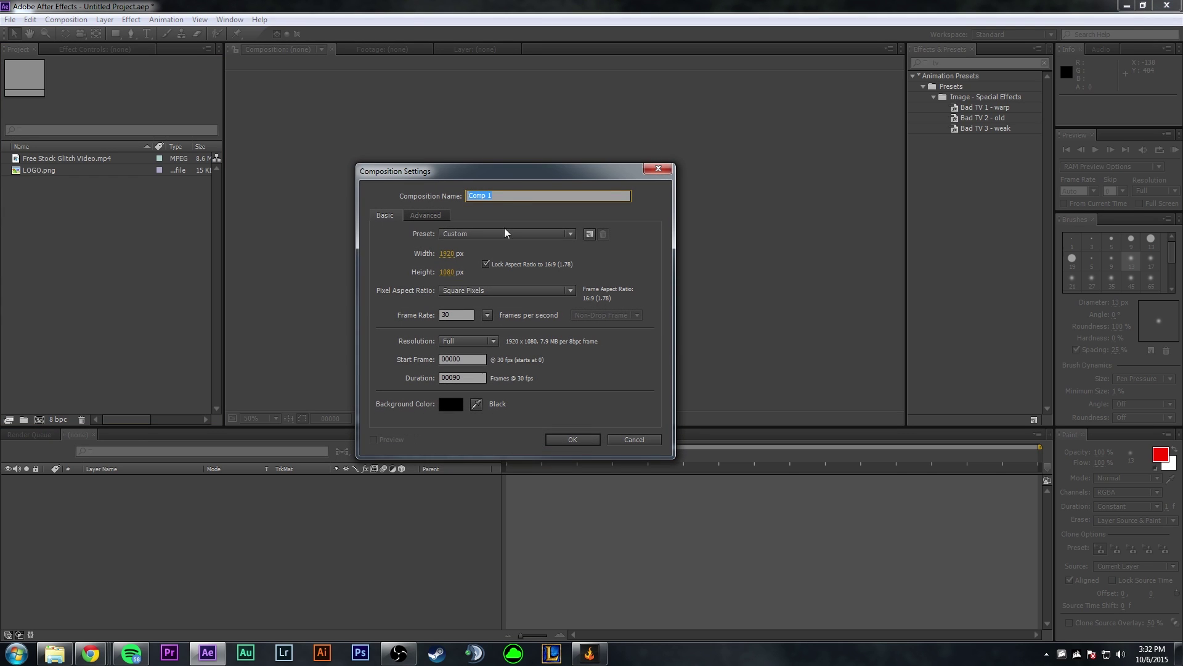
type("YouTube Glitch effect")
left_click(456, 315)
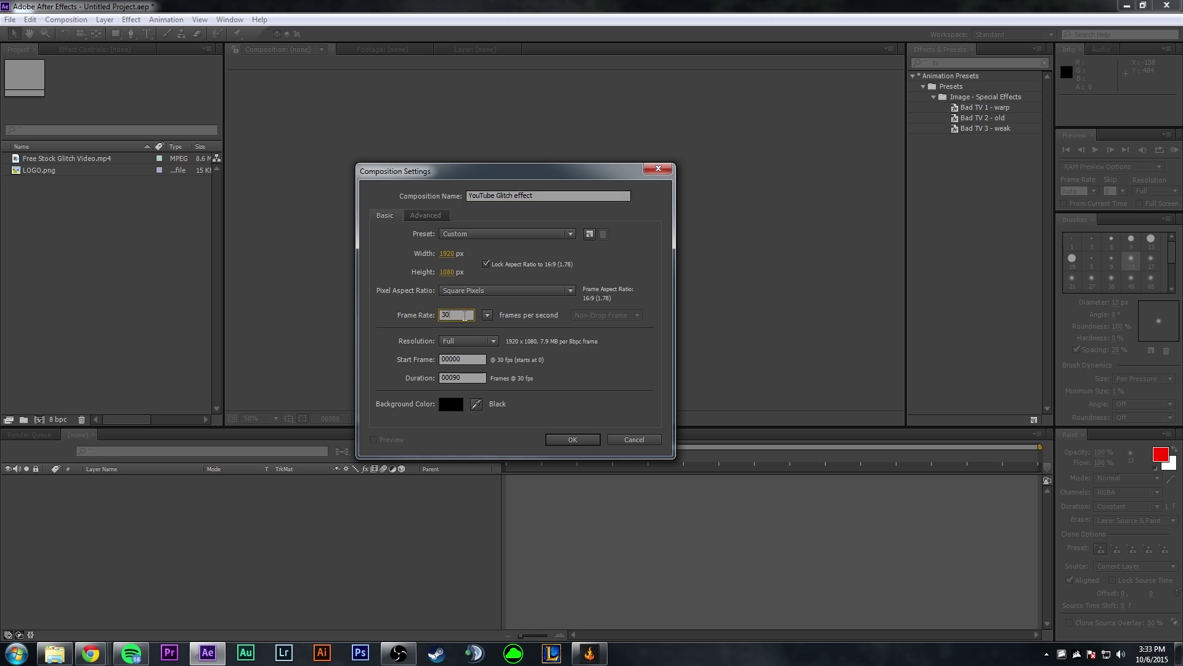
left_click(482, 378)
left_click(580, 439)
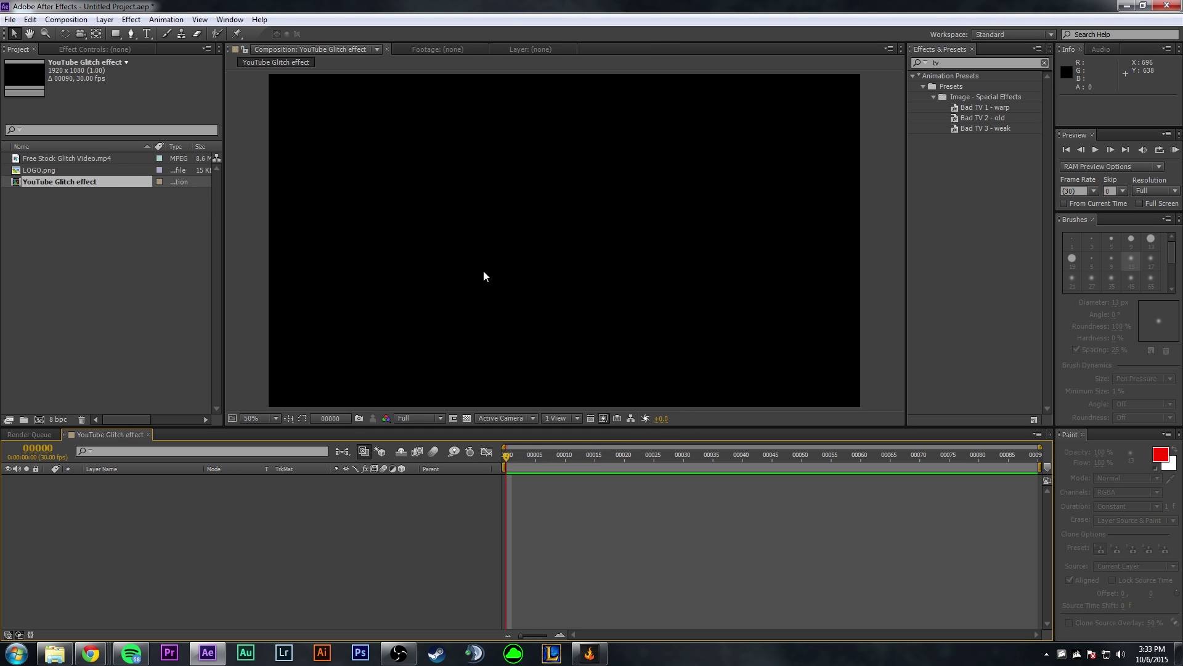
Add LOGO.png to the composition scaled up to fill the frame, and clear the effects search
left_click_drag(65, 172, 172, 520)
left_click_drag(383, 343, 272, 411)
left_click(722, 531)
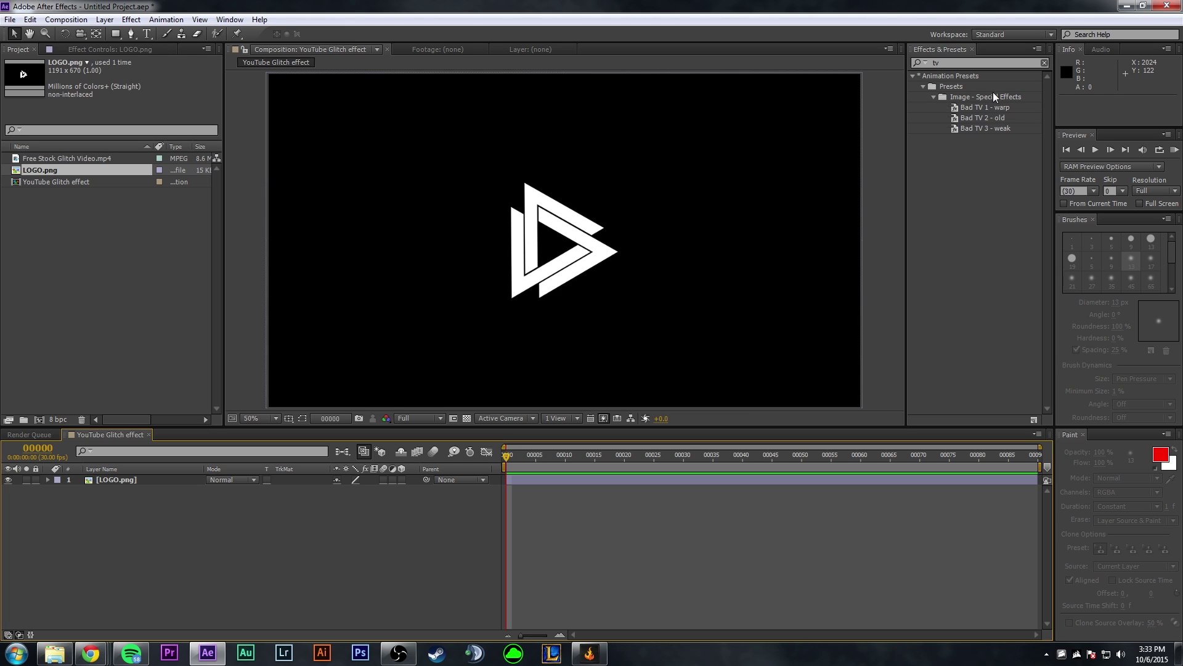
left_click(1045, 62)
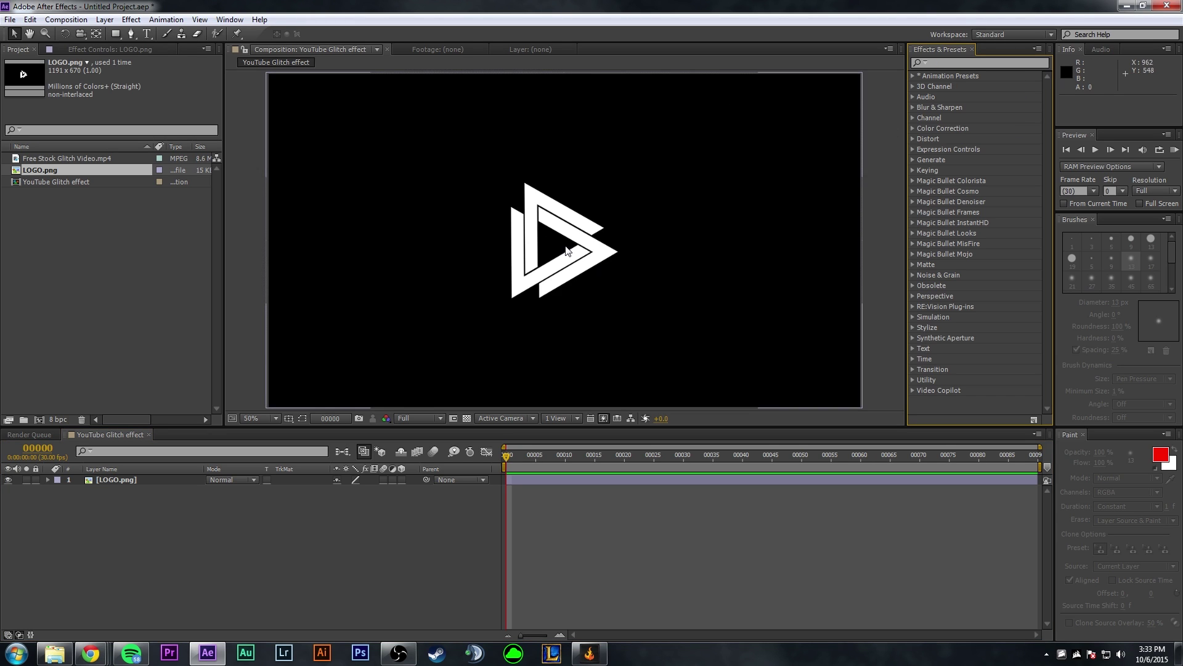
Place Free Stock Glitch Video.mp4 above the logo layer, scale it up to fill the frame and preview it
left_click(117, 219)
left_click(64, 159)
left_click_drag(71, 160, 112, 479)
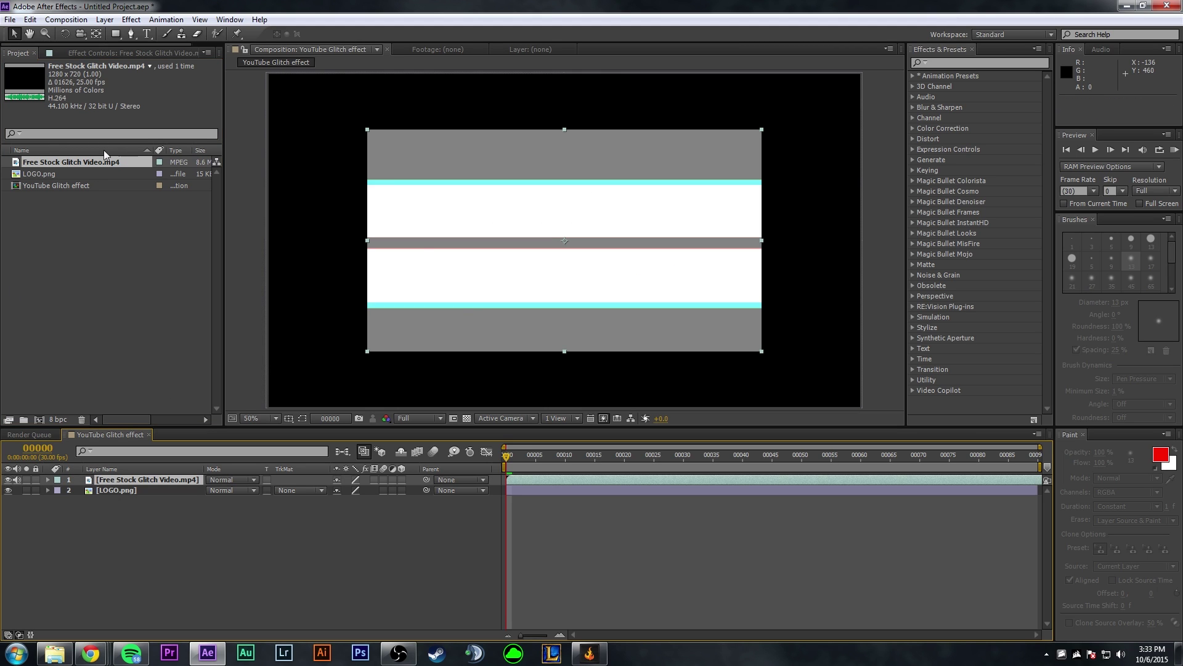
left_click_drag(365, 353, 264, 468)
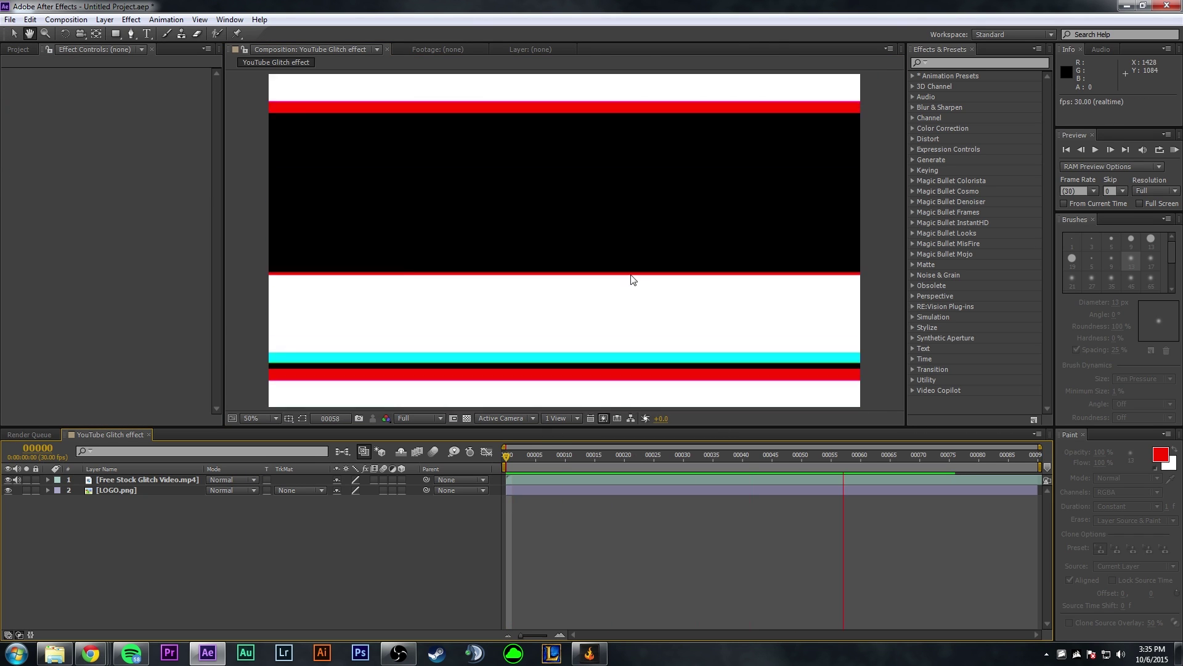
key("space")
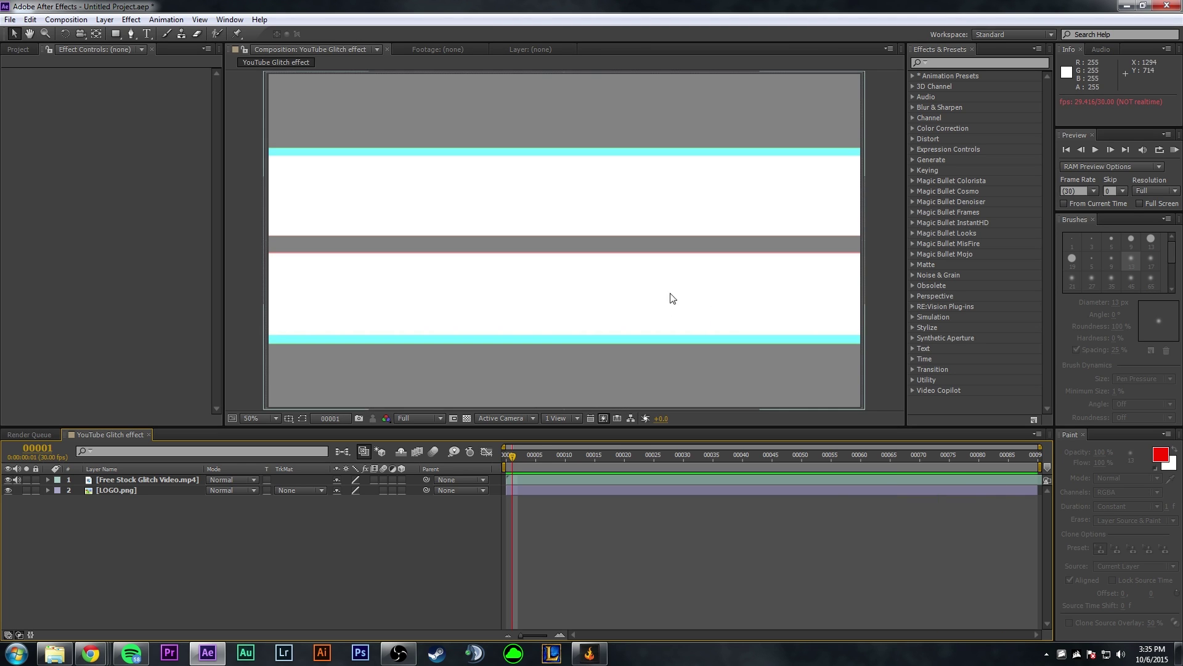
Add a new adjustment layer on top of the stack and name it "Distortion"
right_click(391, 522)
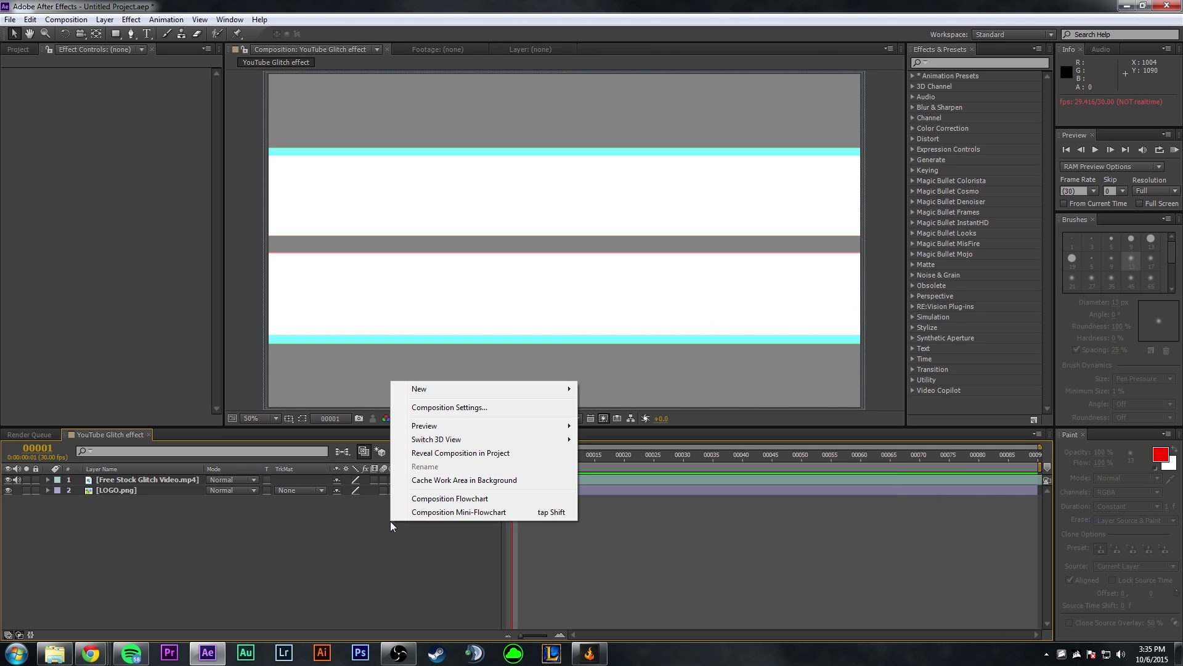
mouse_move(431, 389)
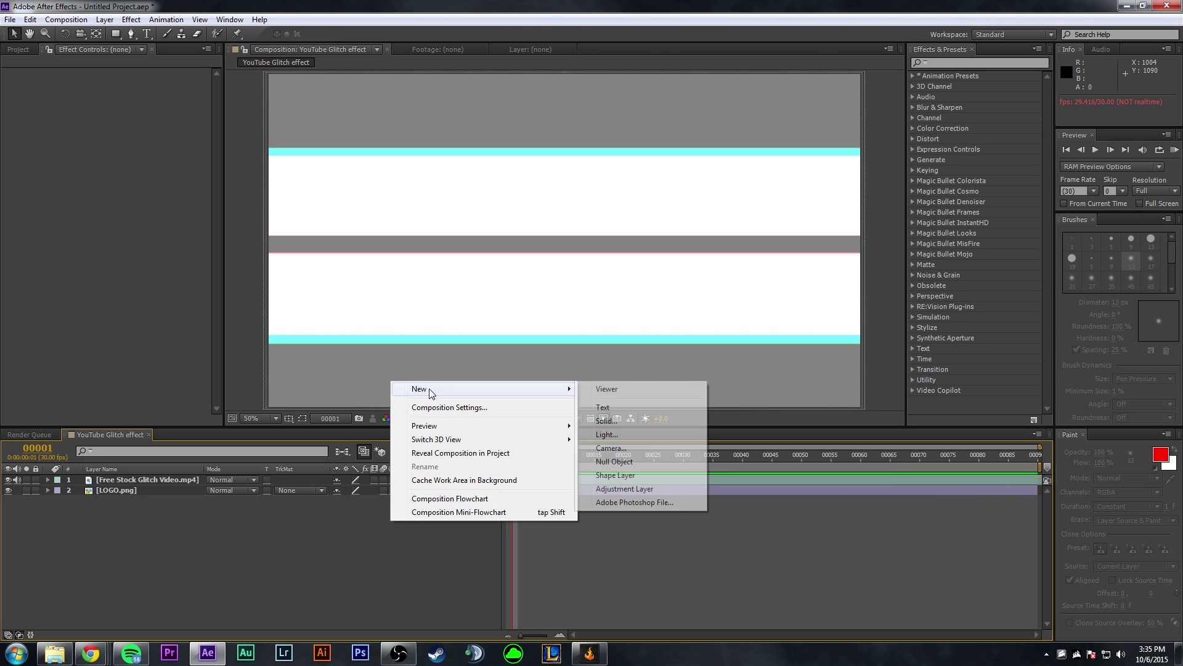
left_click(690, 485)
key("Return")
type("Distortion")
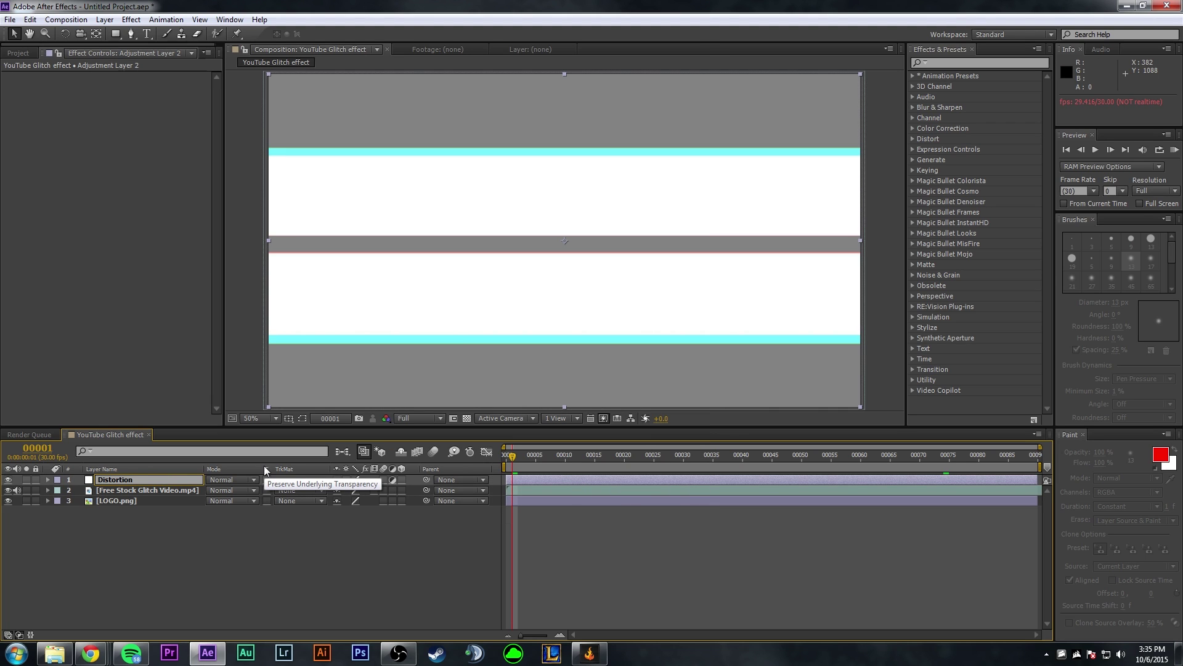
key("Return")
Search the effects for "displ" and apply Displacement Map to the Distortion layer
left_click(939, 61)
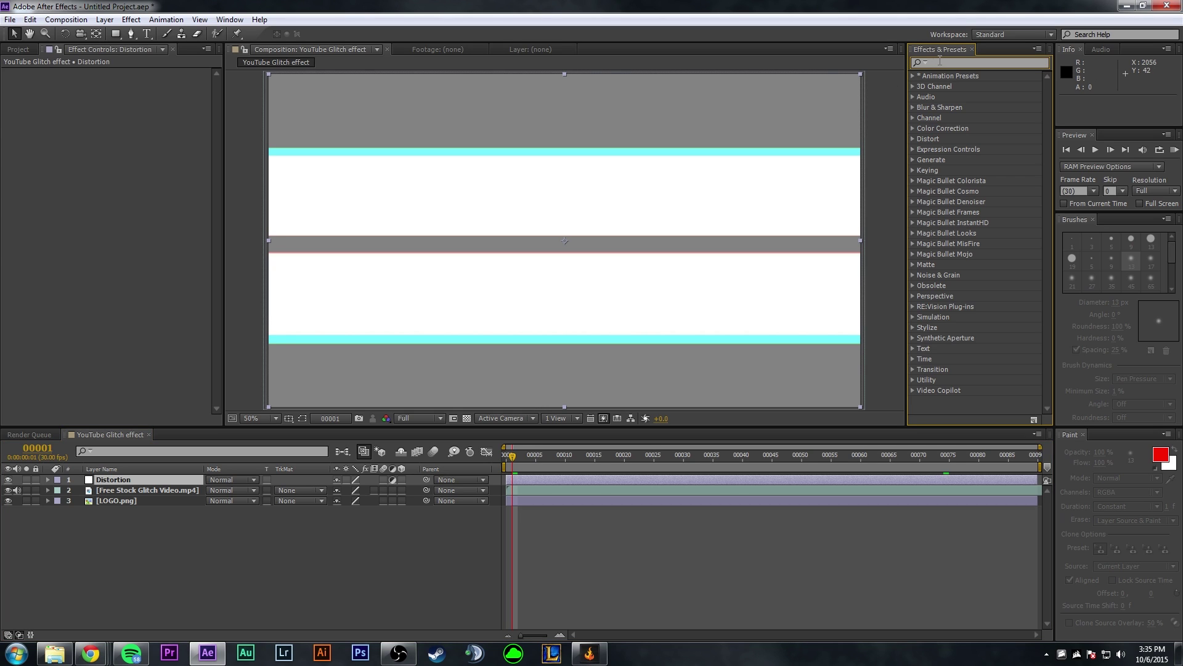
type("displ")
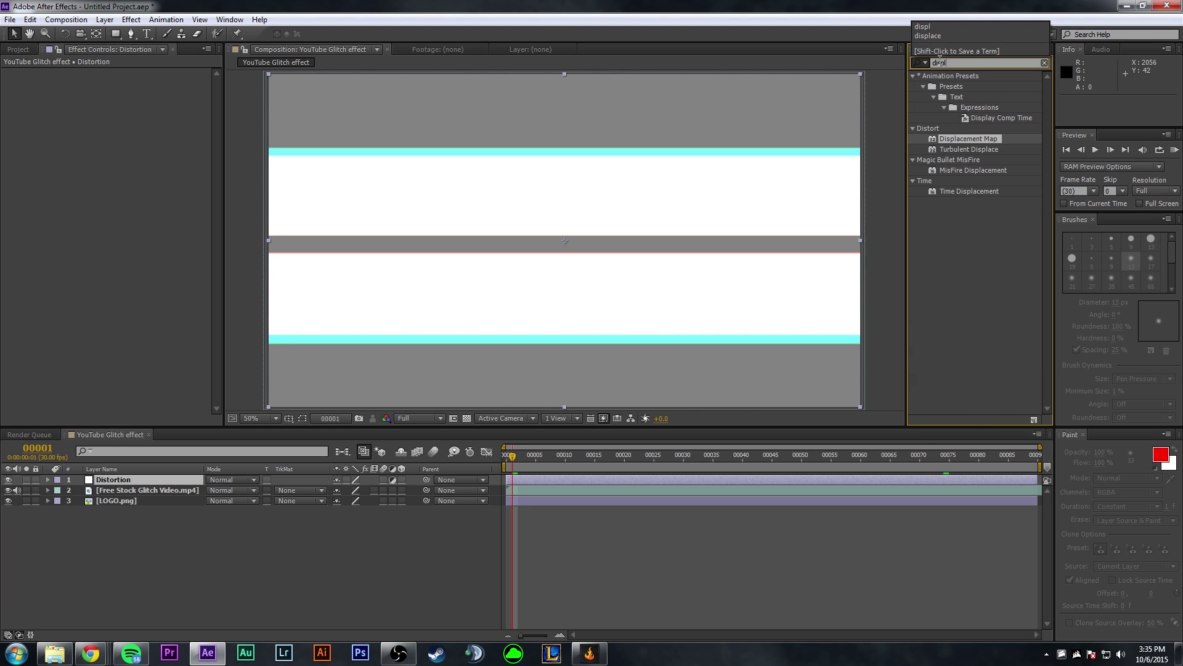
left_click_drag(982, 142, 128, 480)
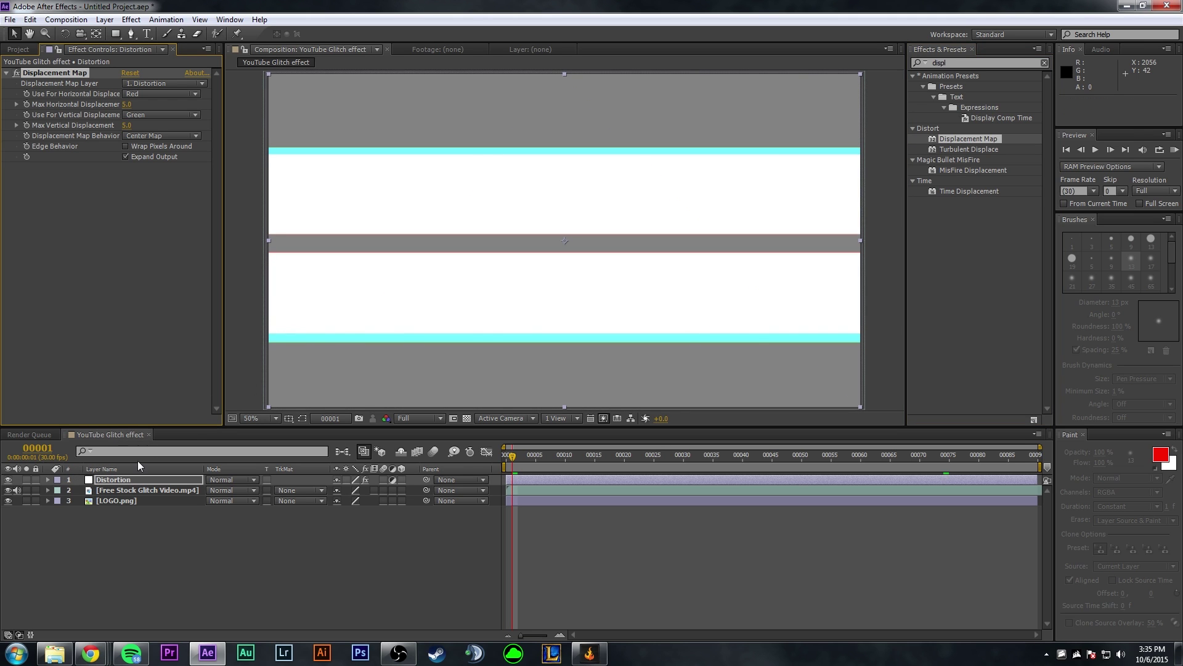
left_click(131, 19)
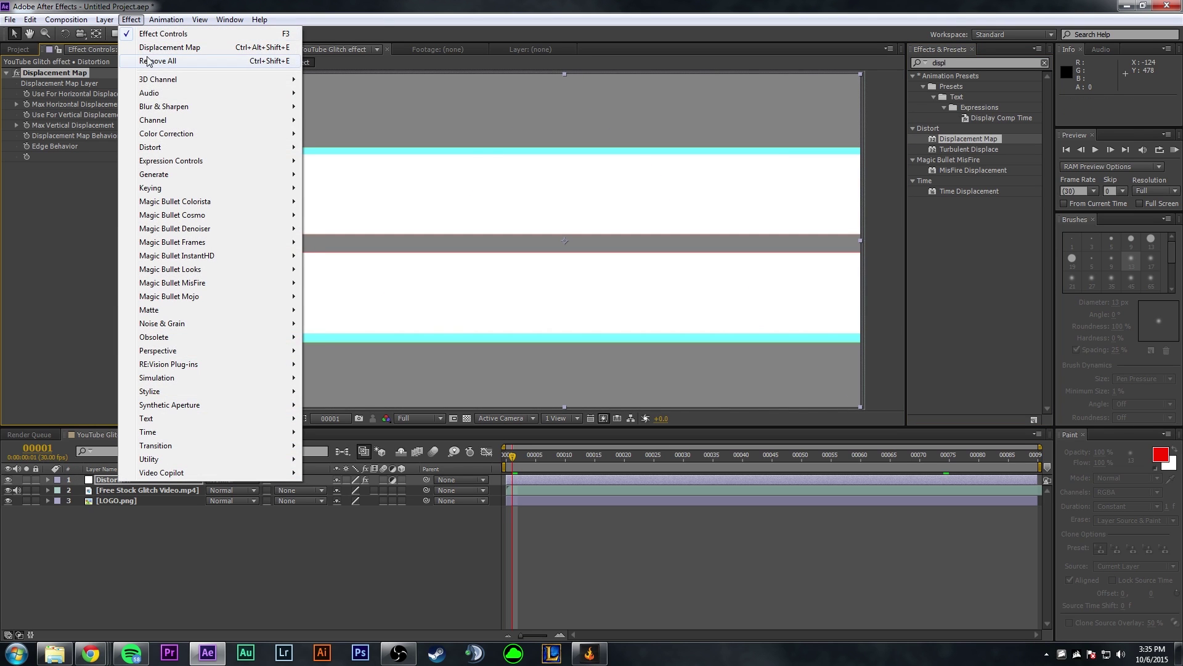
mouse_move(220, 152)
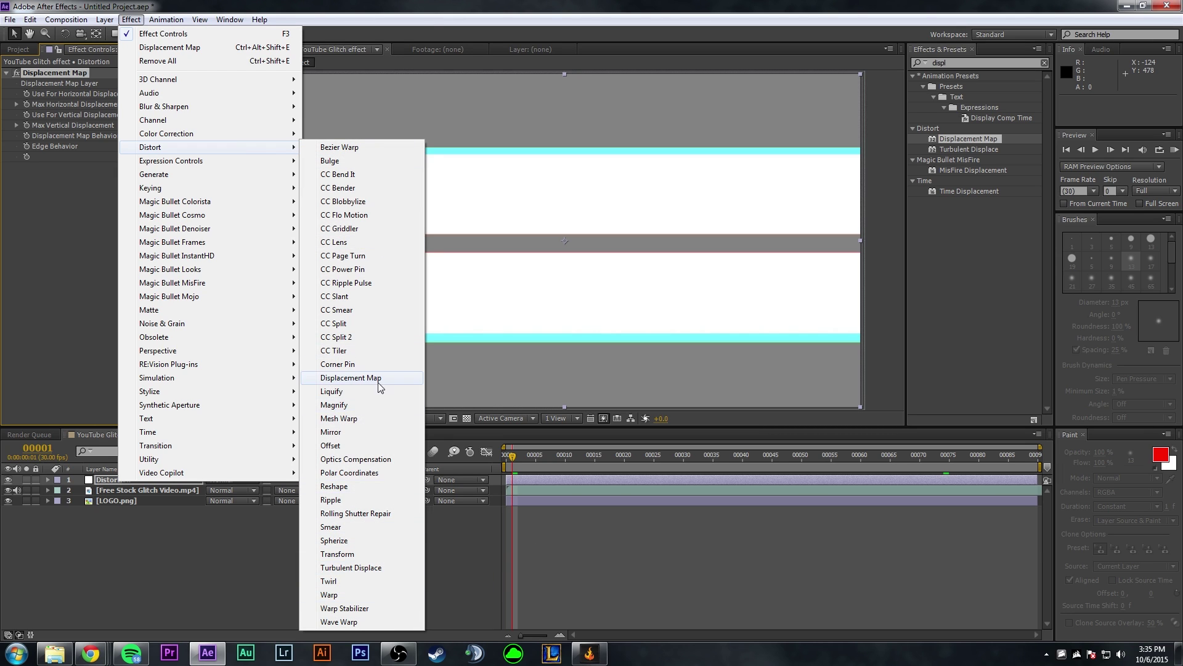
left_click(478, 557)
Set the Distortion layer's displacement map layer to Free Stock Glitch Video.mp4
left_click(182, 480)
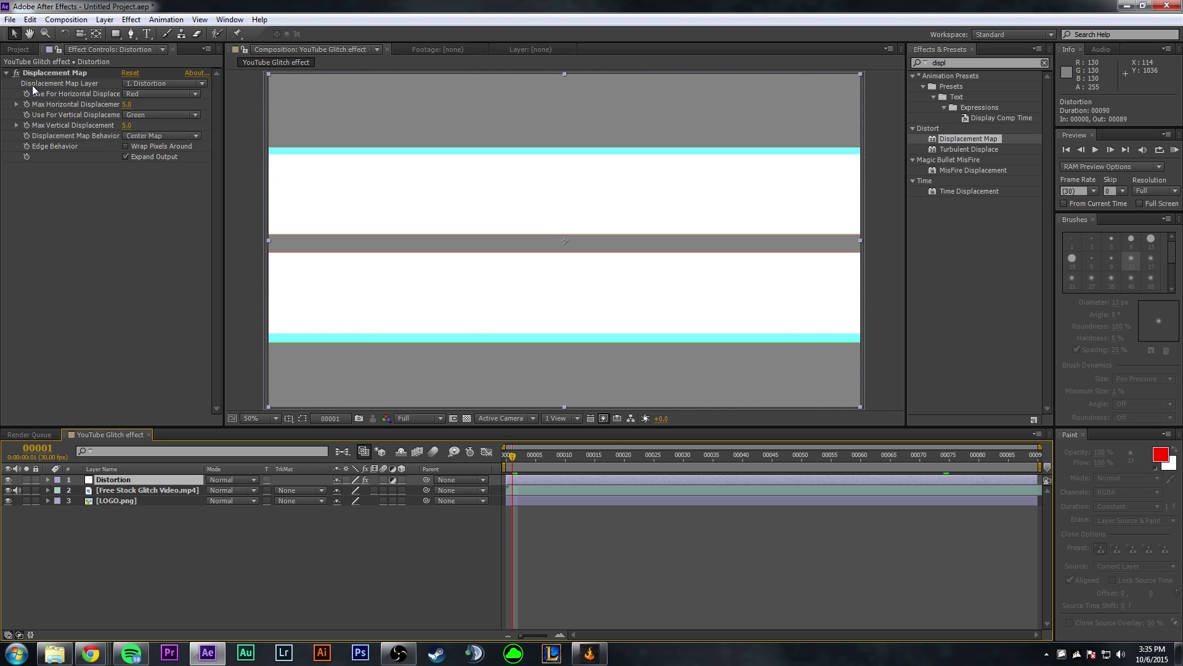
left_click(123, 84)
left_click(167, 126)
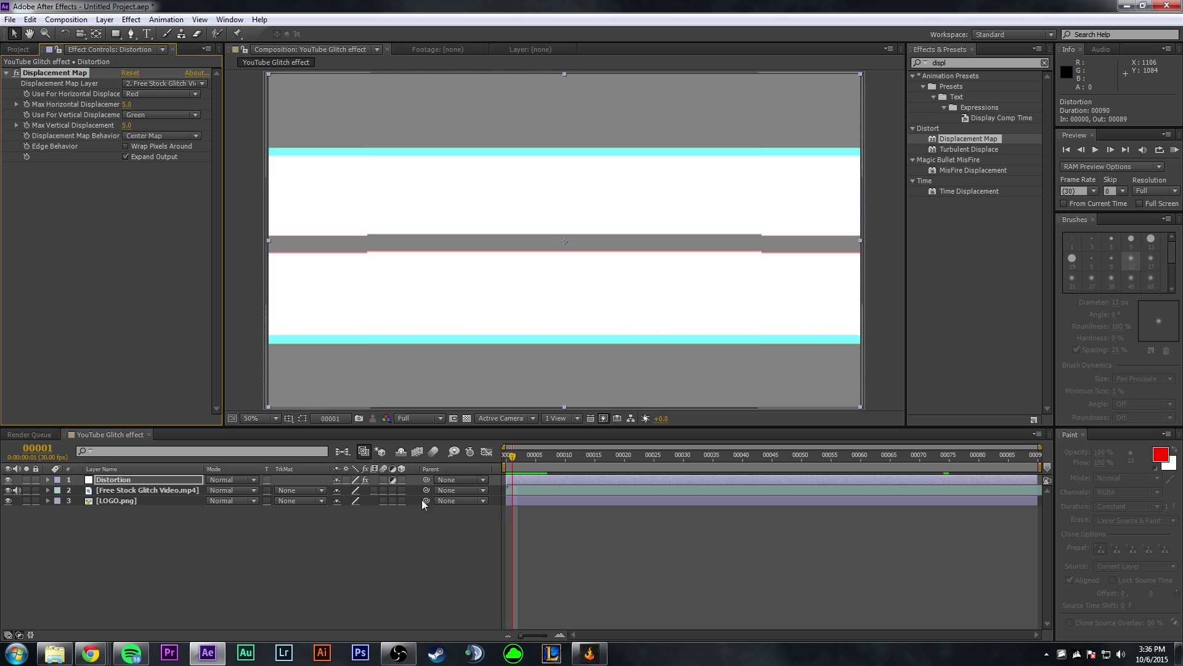
Hide the Free Stock Glitch Video.mp4 layer and preview the distorted logo from frame 0
left_click(124, 490)
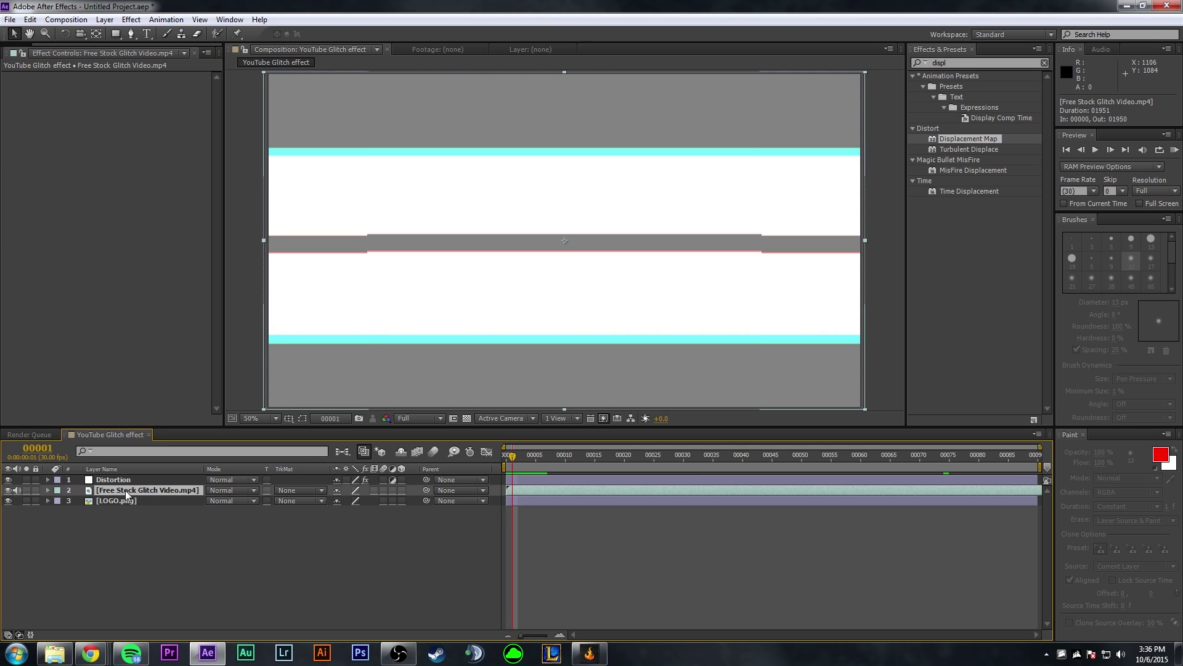
left_click(8, 490)
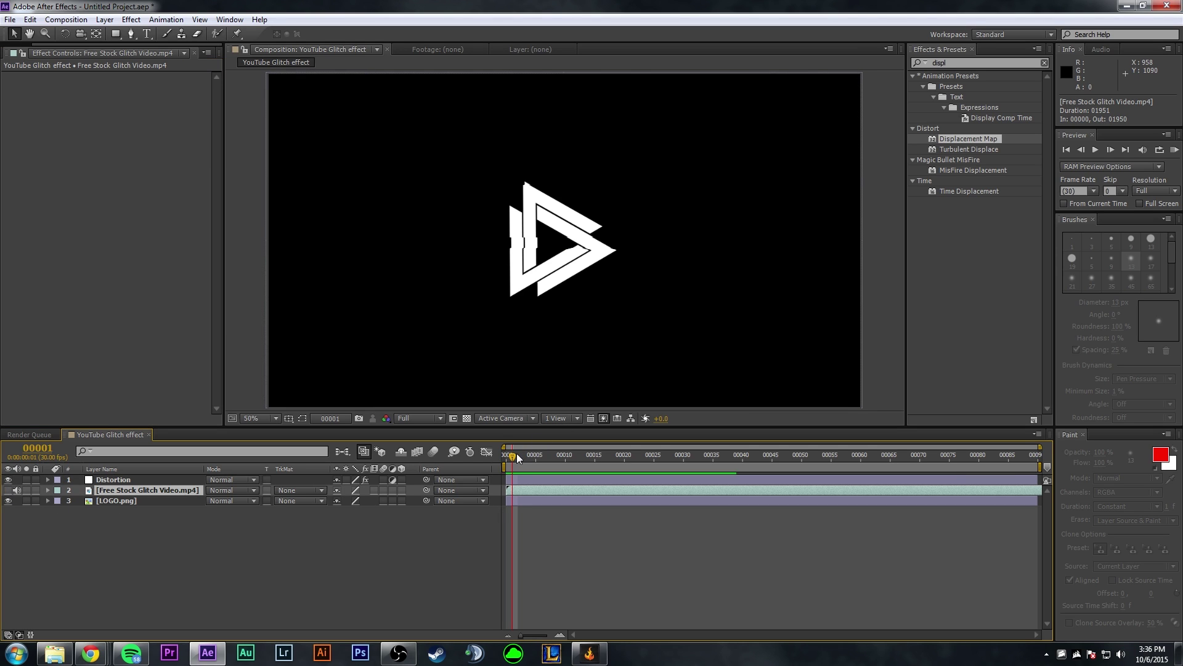
left_click_drag(516, 455, 474, 455)
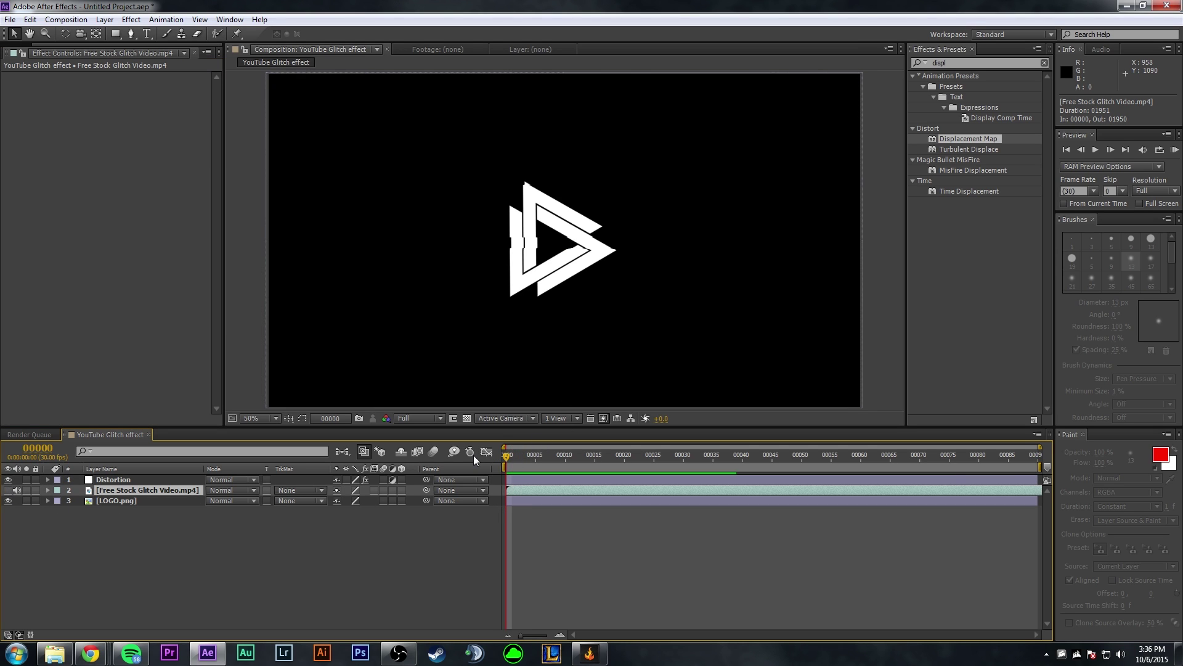
key("space")
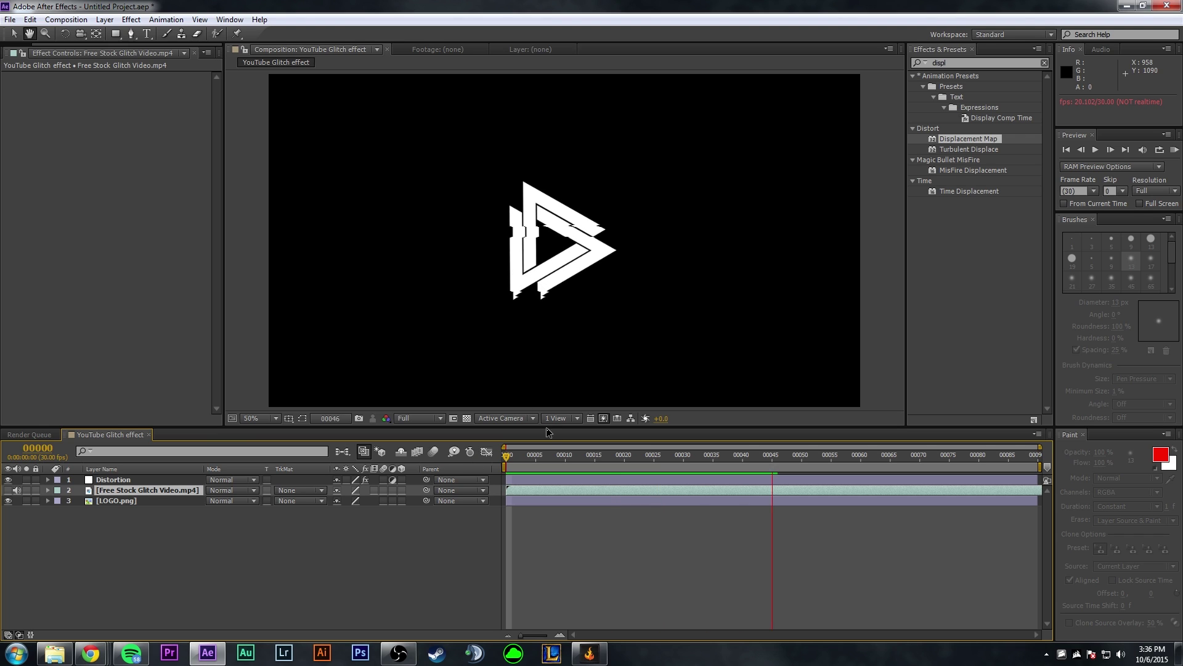
Trim the Distortion layer to start at frame 5 and end at frame 10
left_click(105, 479)
left_click_drag(536, 454, 539, 456)
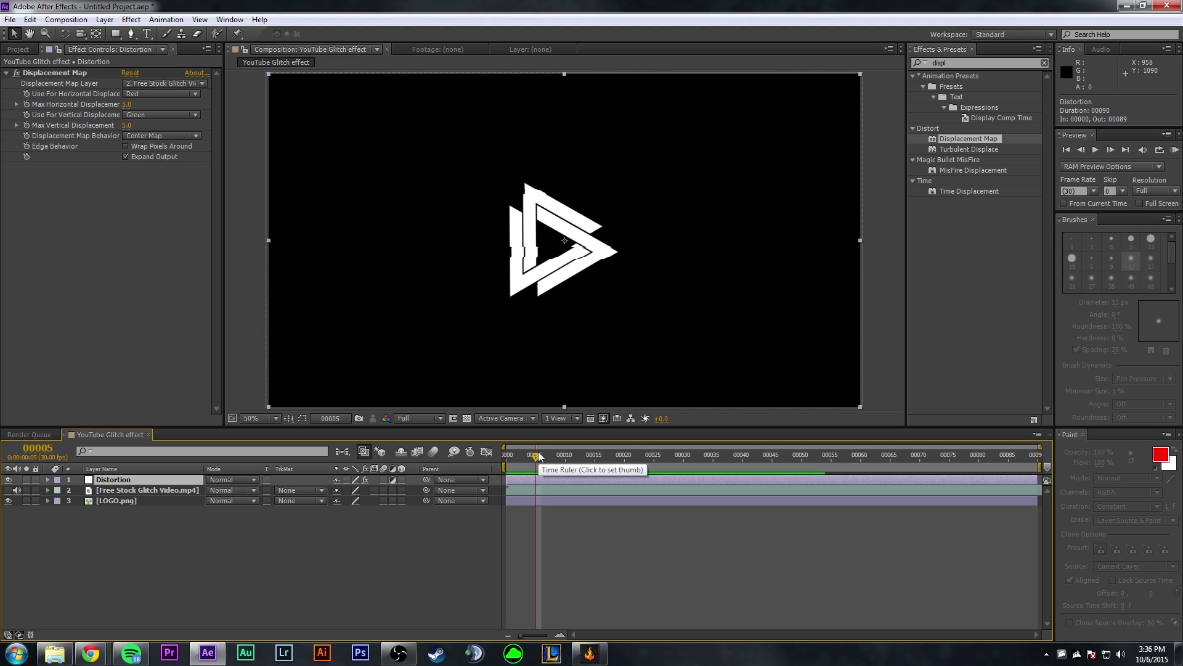
key("alt+bracketleft")
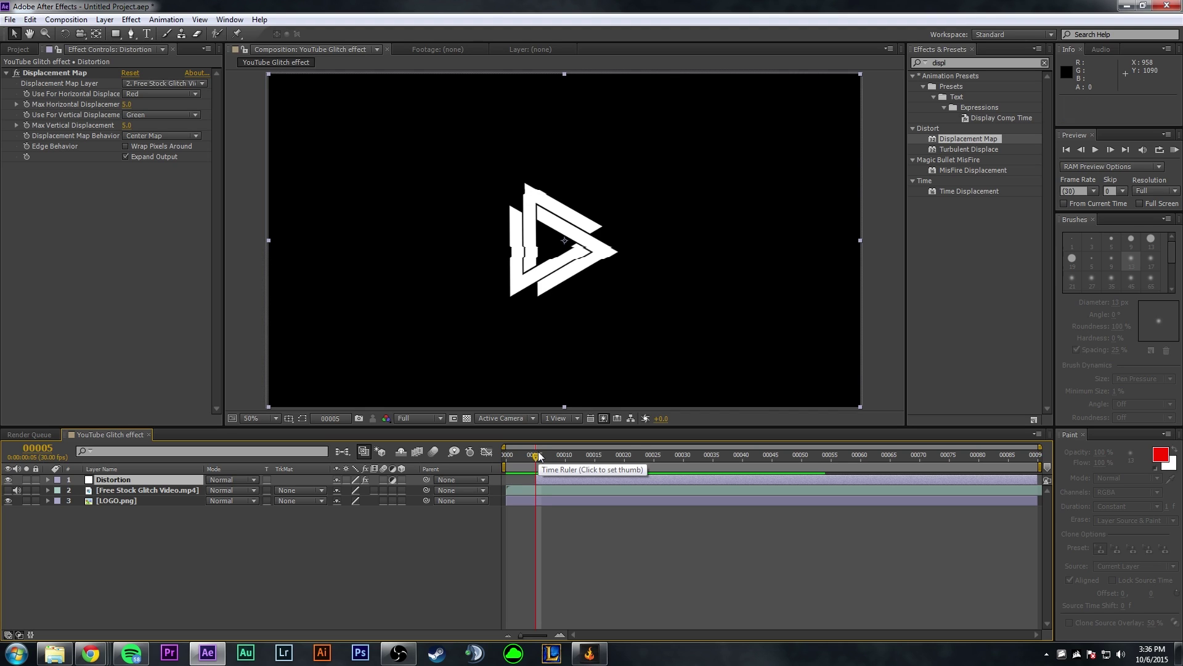
left_click(568, 460)
key("alt+bracketright")
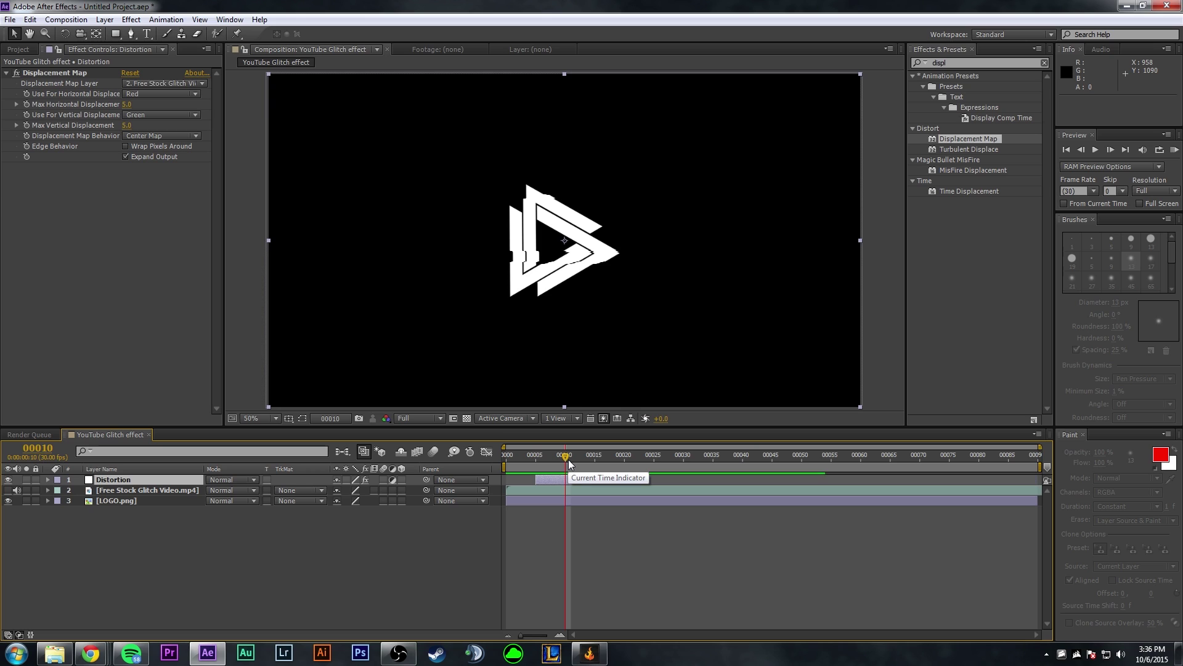
At frame 9, raise the Distortion layer's maximum horizontal displacement to about 243
left_click(559, 461)
left_click(557, 479)
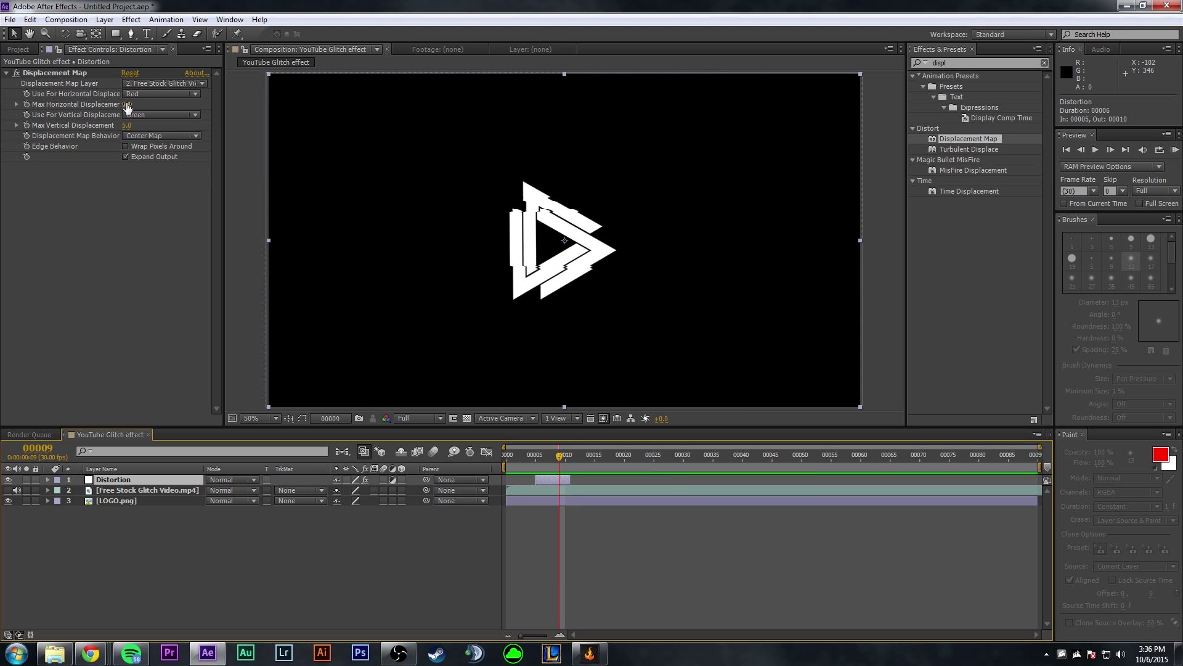
left_click_drag(126, 104, 264, 100)
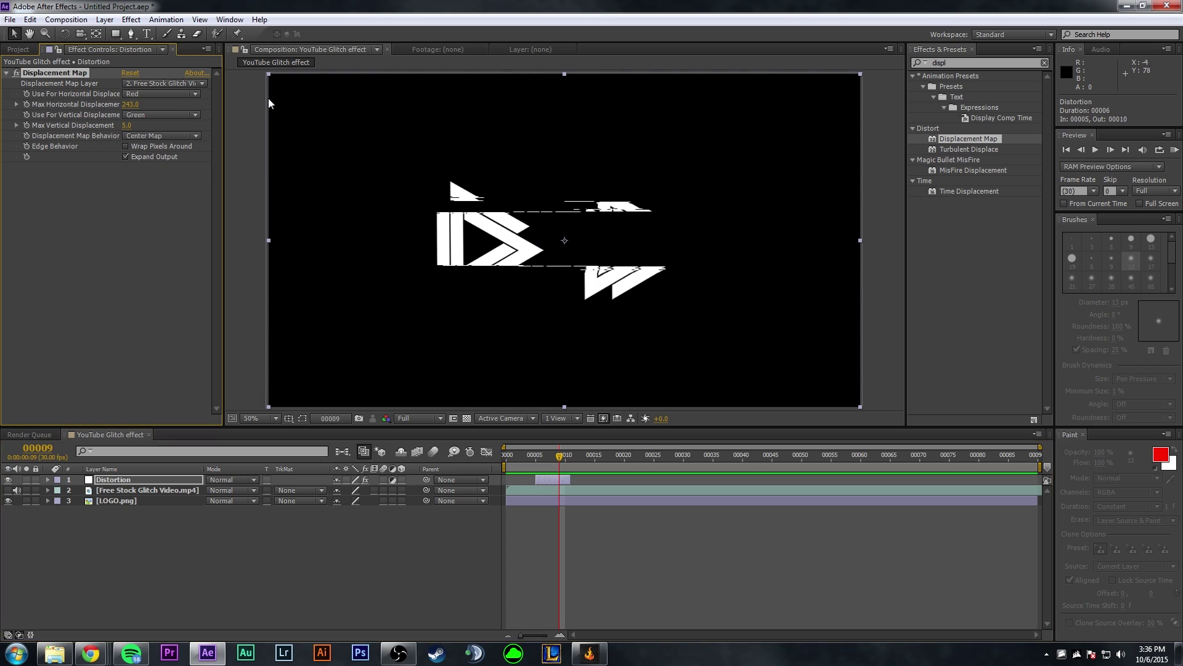
Set the Distortion layer's maximum vertical displacement to about -123 and play back the glitch from around frame 5
left_click_drag(126, 126, 90, 148)
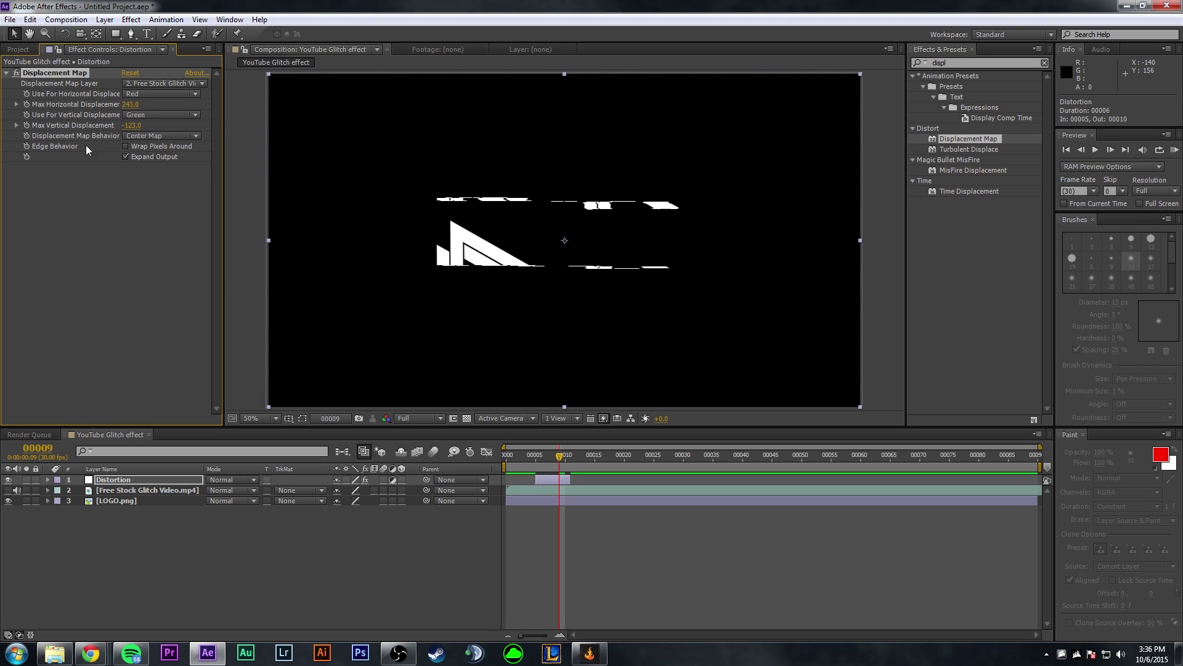
left_click_drag(558, 457, 525, 459)
key("space")
key("space")
left_click(542, 460)
key("space")
key("space")
Extend the end of the Distortion layer to frame 17 and play it back from frame 5
left_click_drag(564, 480, 606, 479)
left_click(537, 456)
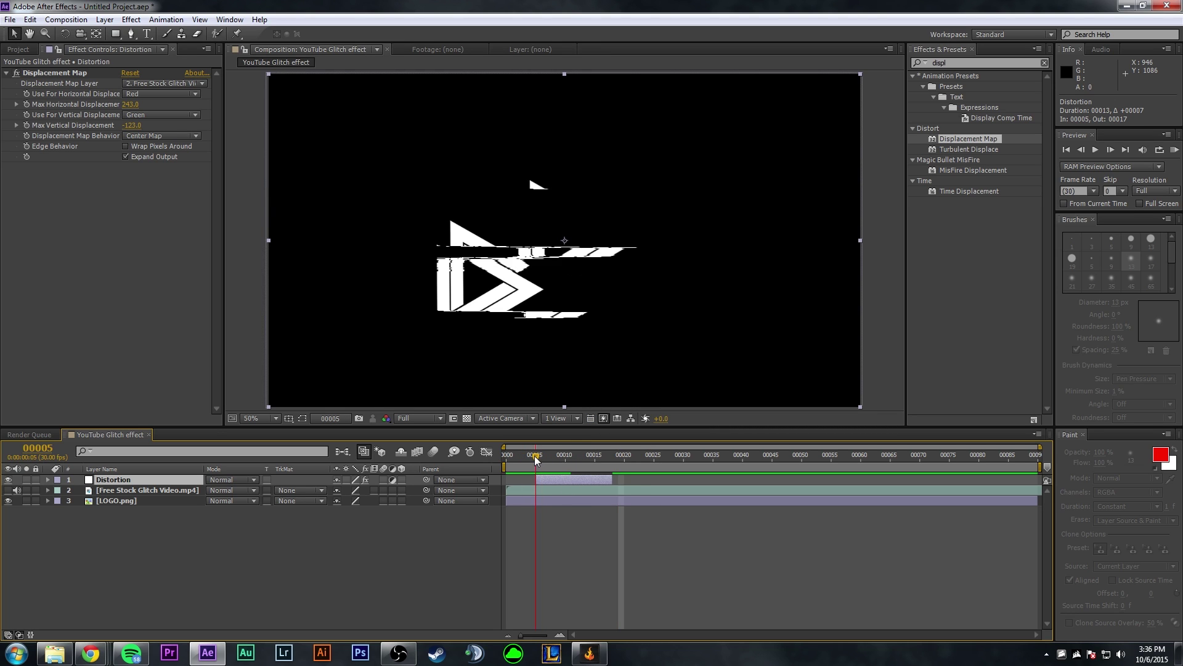
key("space")
key("space")
Time-stretch the Free Stock Glitch Video.mp4 layer with a stretch factor of 500 and play back from frame 5
left_click(556, 490)
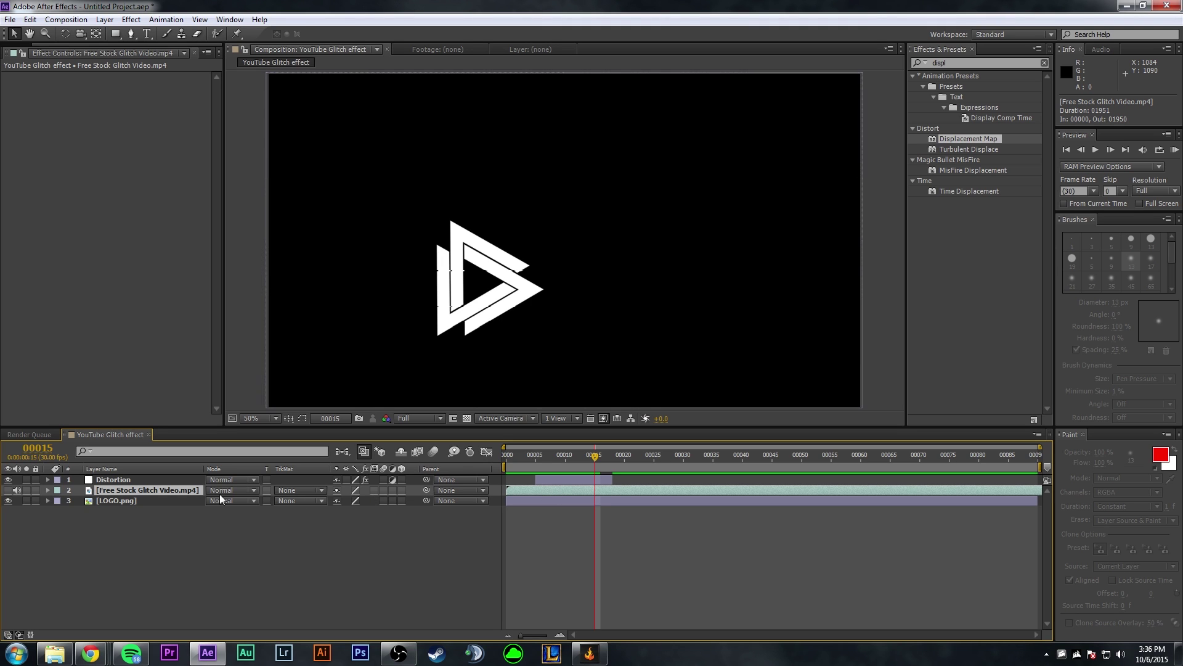
right_click(548, 491)
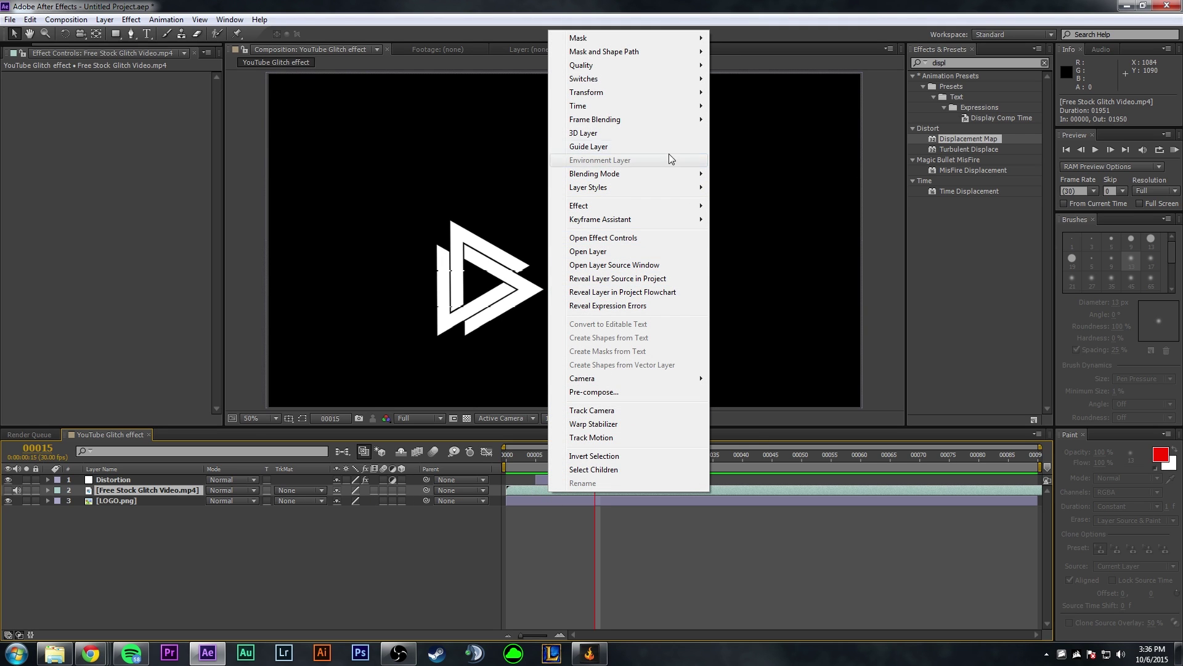
mouse_move(641, 110)
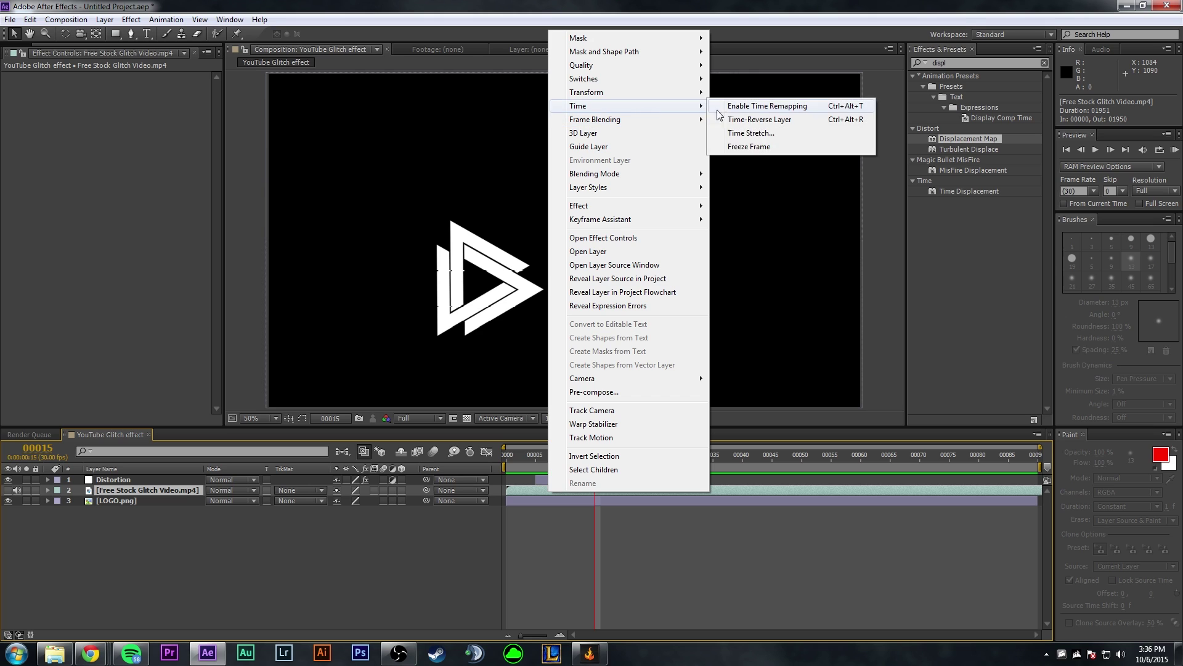
left_click(771, 133)
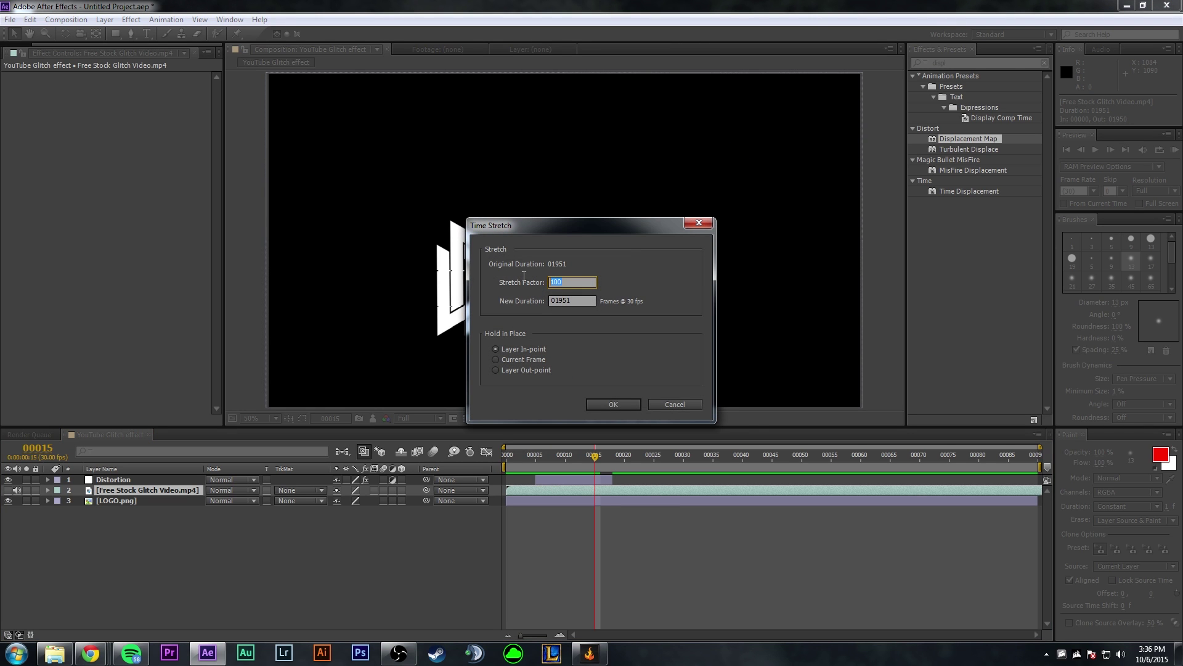
type("500")
left_click(613, 404)
left_click(538, 460)
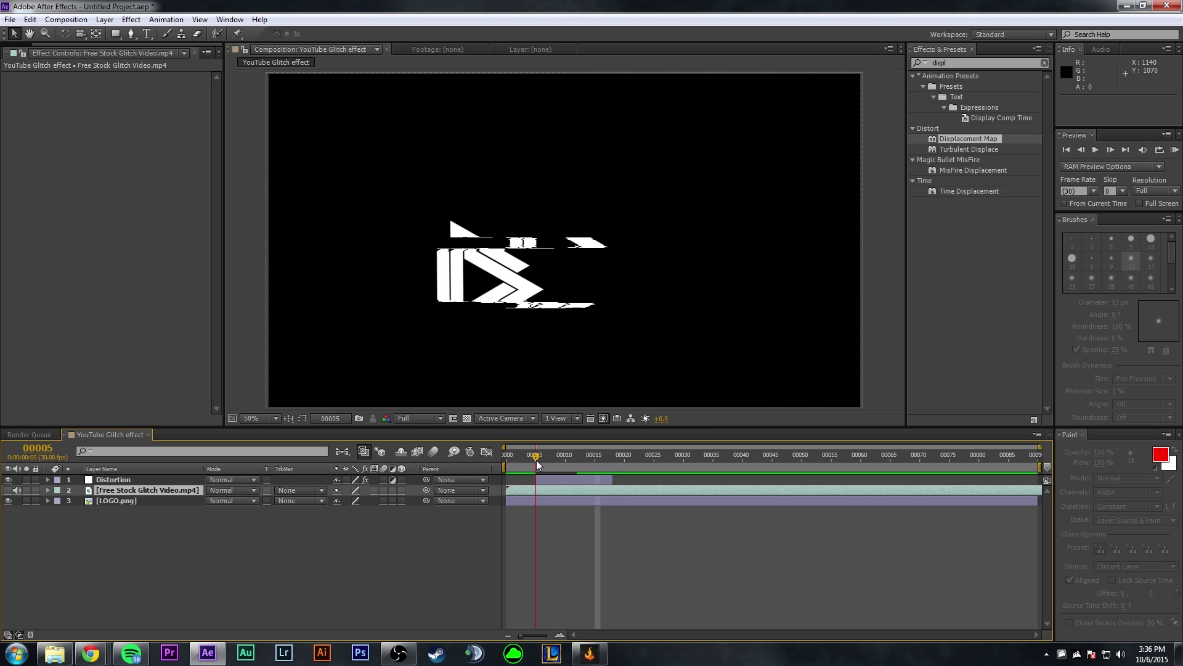
key("space")
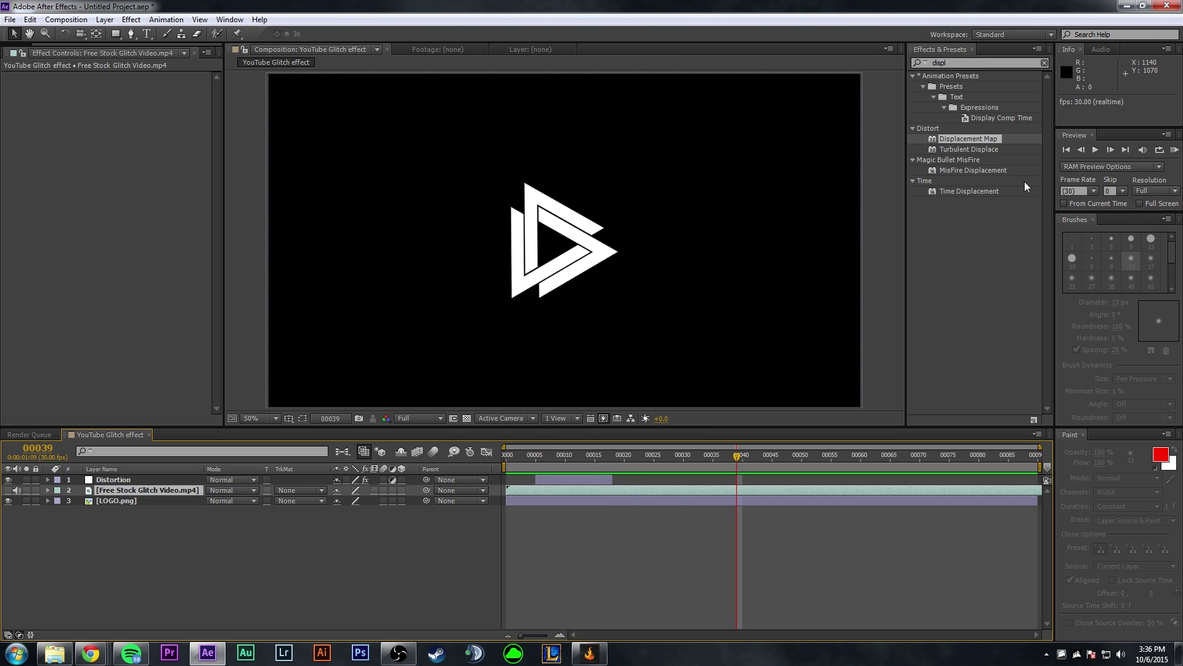
key("space")
Set the Free Stock Glitch Video.mp4 layer's time stretch factor to 300 and play back from frame 4
right_click(567, 490)
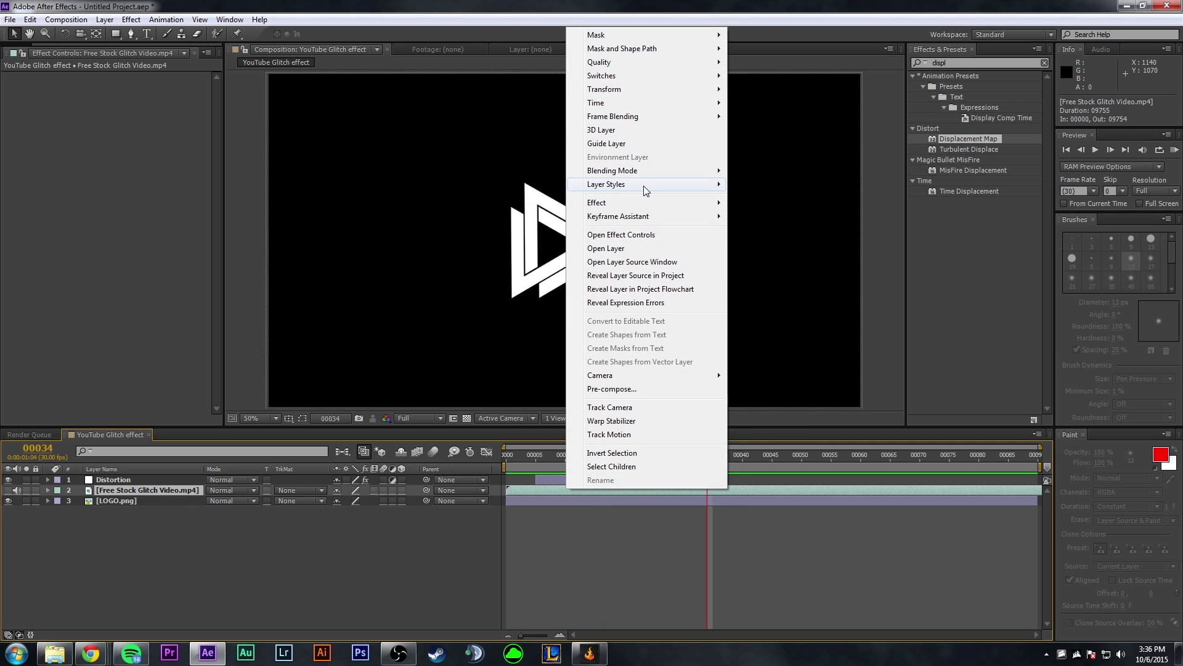
mouse_move(620, 103)
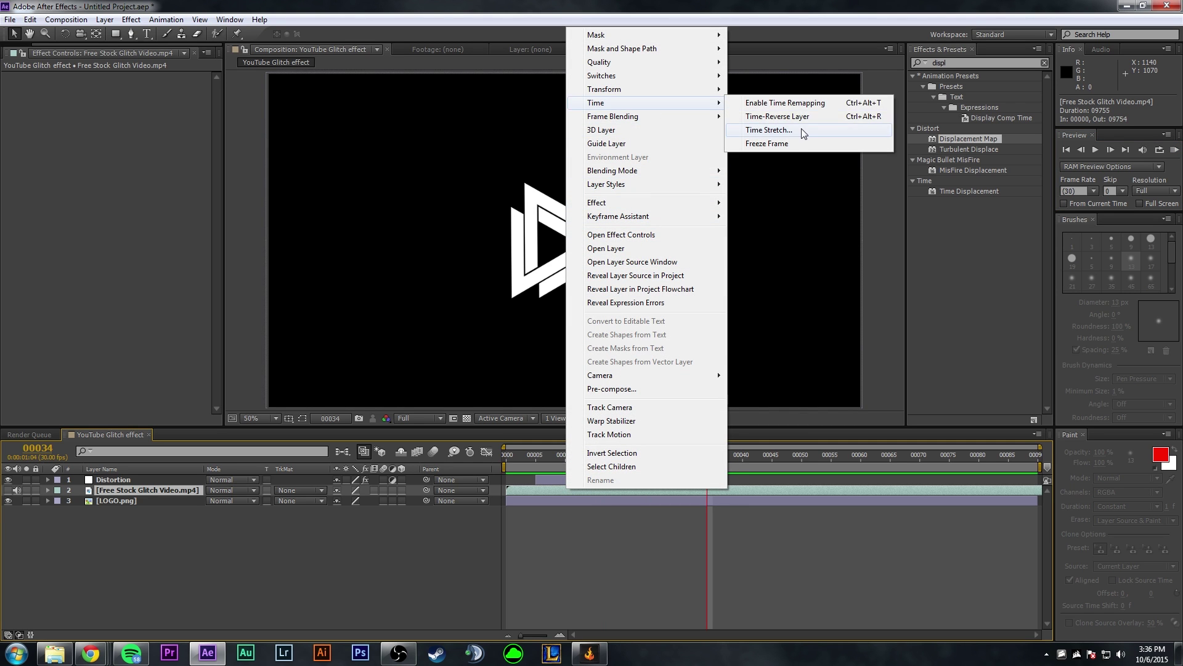
left_click(767, 129)
type("300")
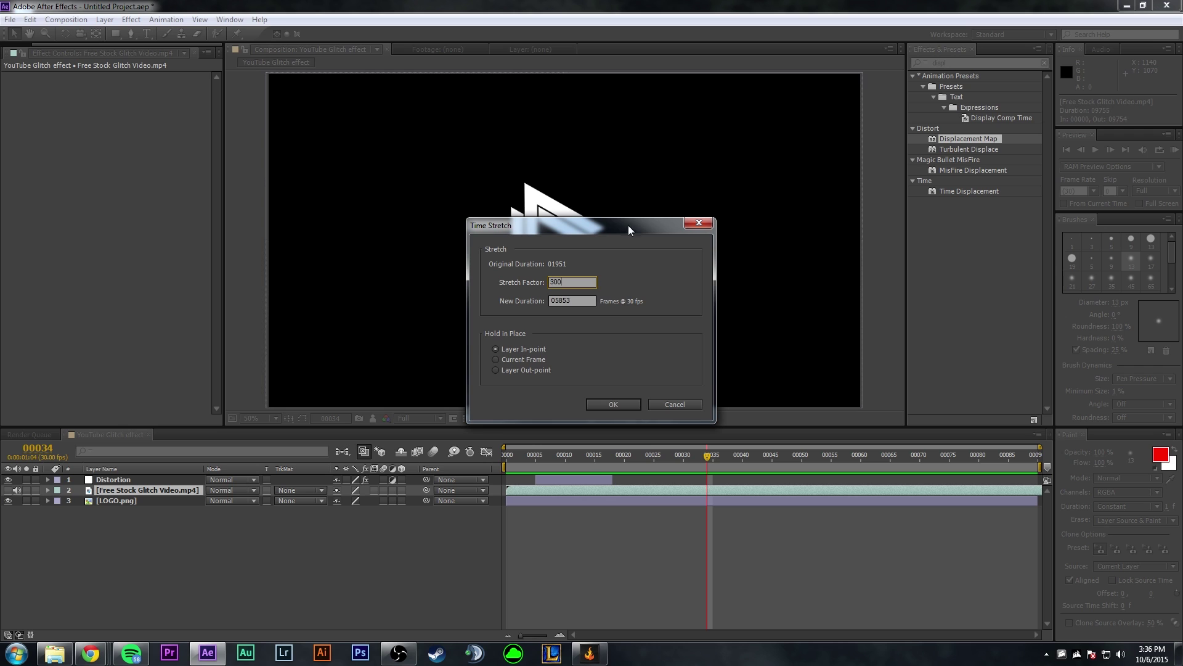
key("Return")
mouse_move(541, 453)
left_mouse_down()
mouse_move(501, 457)
mouse_move(532, 462)
left_mouse_up()
key("space")
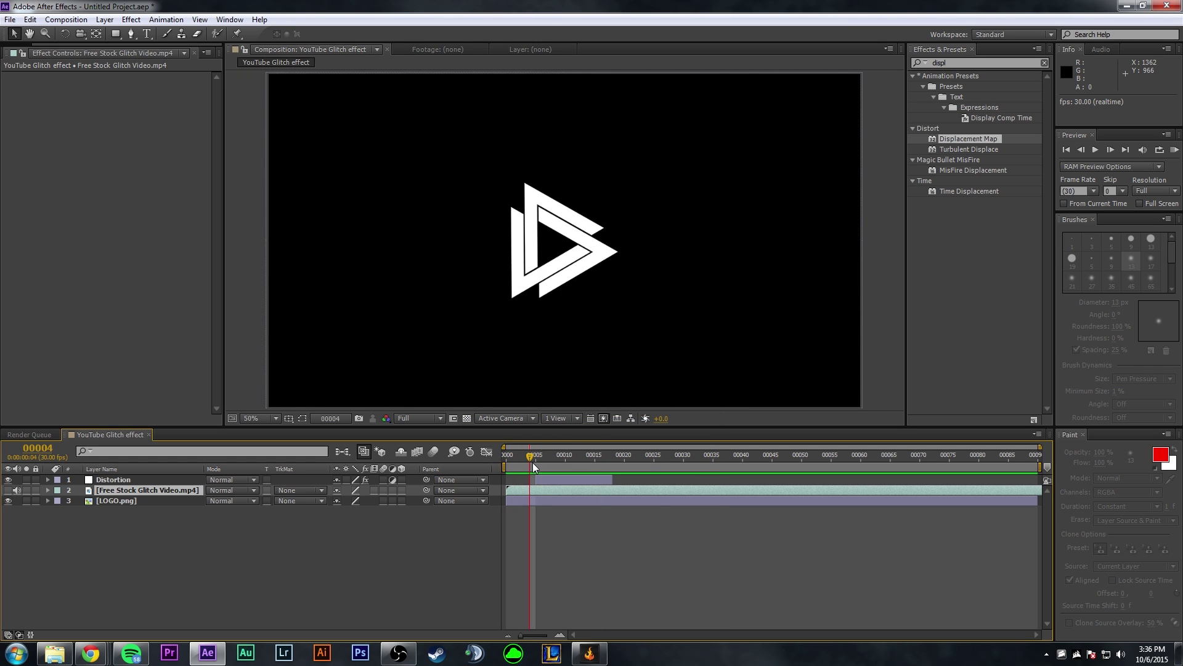
key("space")
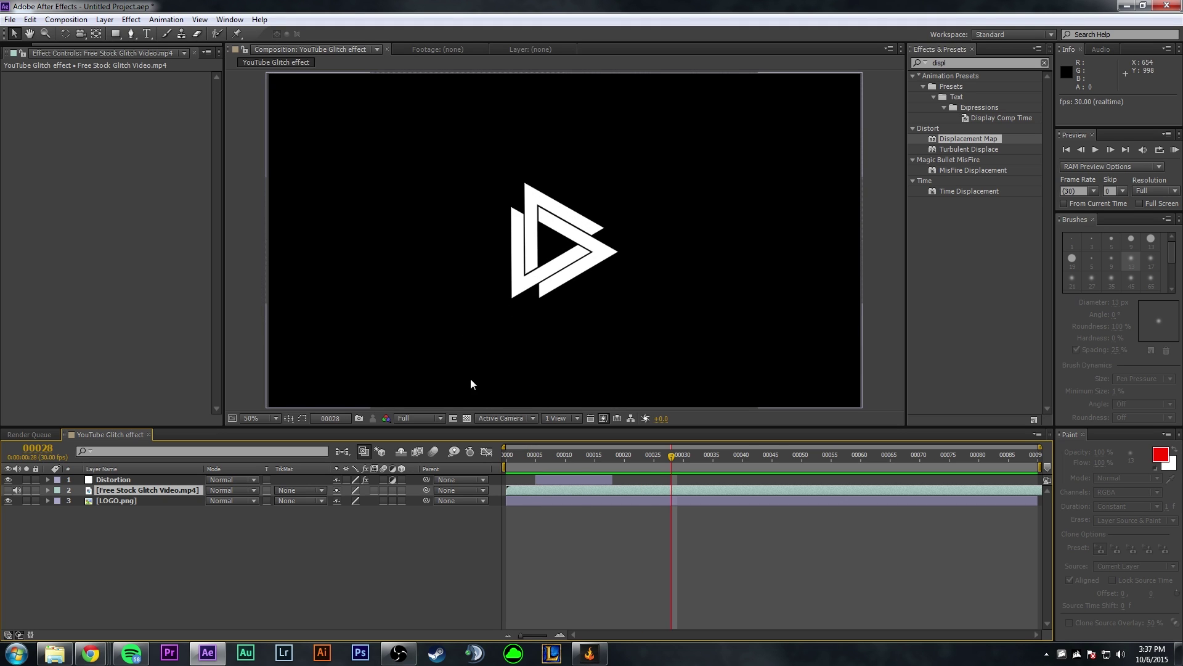
Duplicate the Distortion adjustment layer three times
left_click(124, 480)
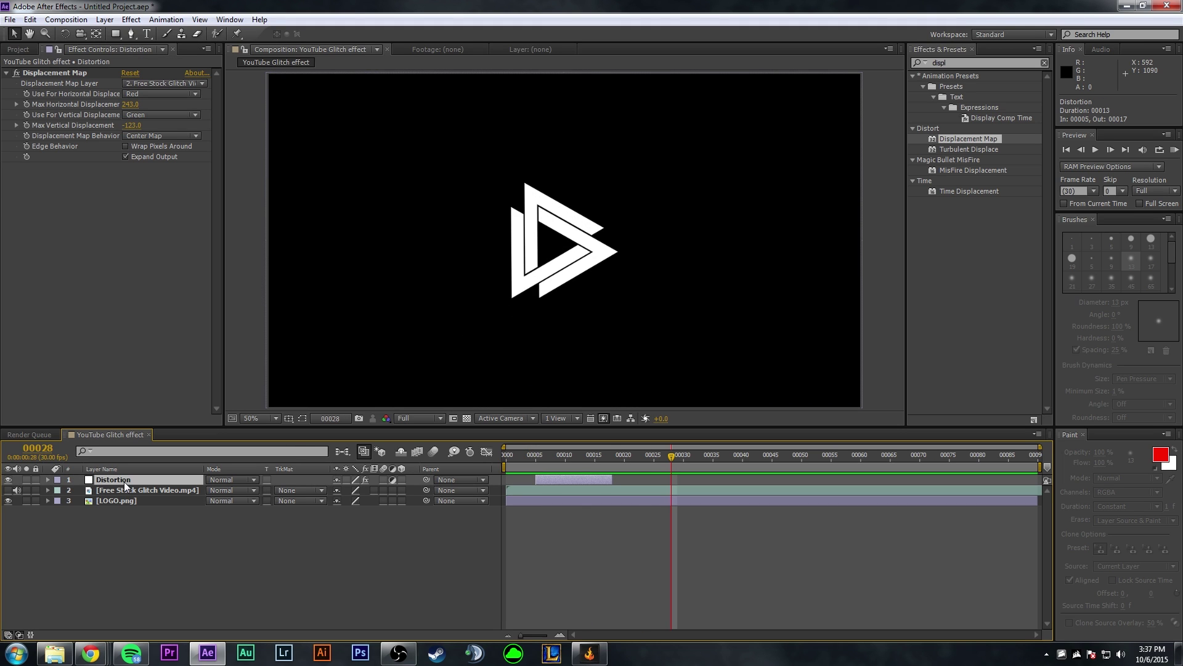
key("ctrl+d")
key("ctrl+d")
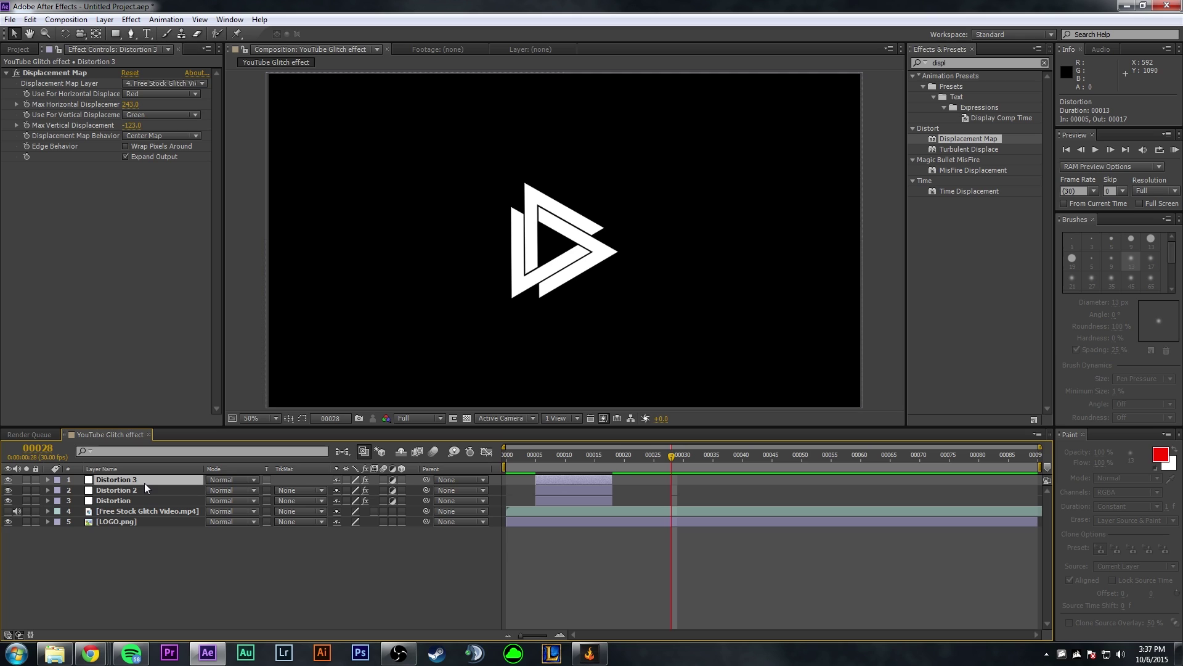
key("ctrl+d")
Move and trim the Distortion copies to about frames 35–37 for Distortion 2, 50–55 for Distortion 3 and 70–89 for Distortion 4
left_click_drag(572, 497, 714, 500)
left_click_drag(813, 500, 730, 500)
left_click_drag(579, 488, 846, 491)
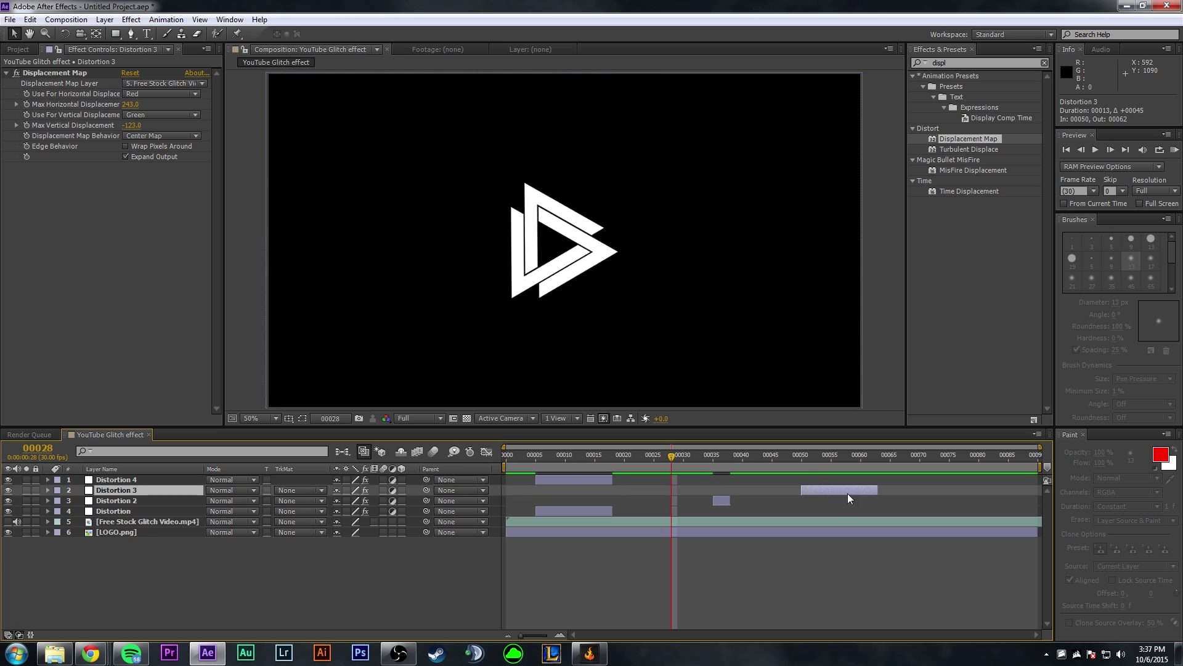
left_click_drag(580, 479, 860, 482)
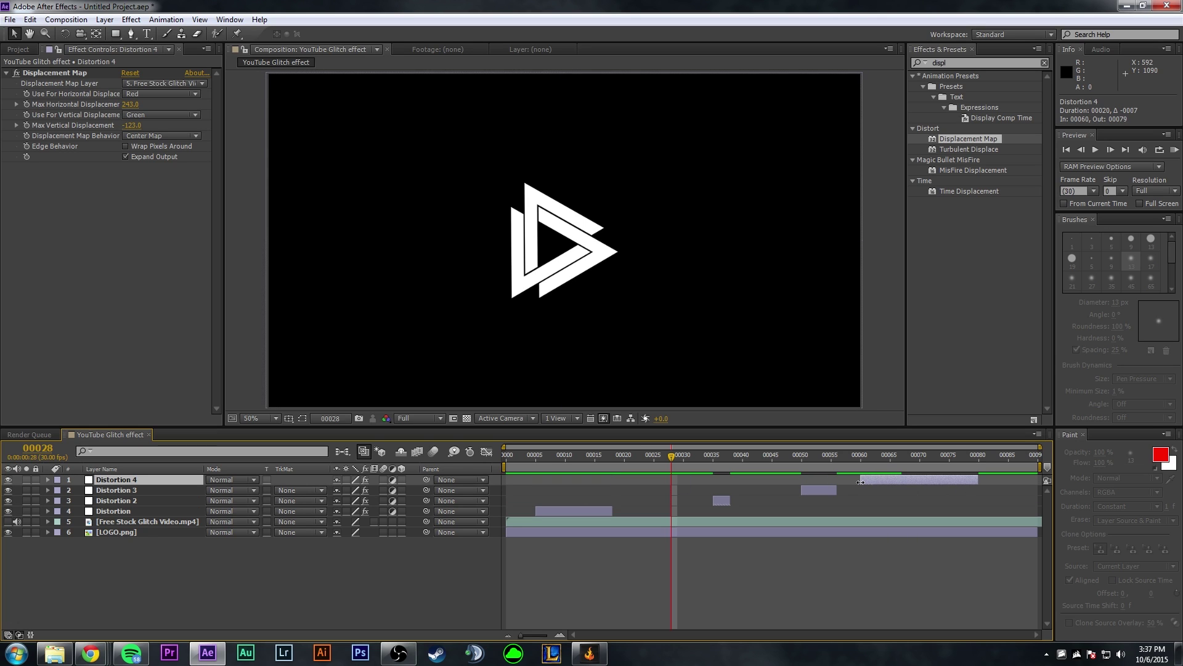
left_click_drag(960, 480, 1020, 479)
At frame 37, lower the Distortion 2 layer's maximum vertical displacement
left_click_drag(592, 468, 722, 464)
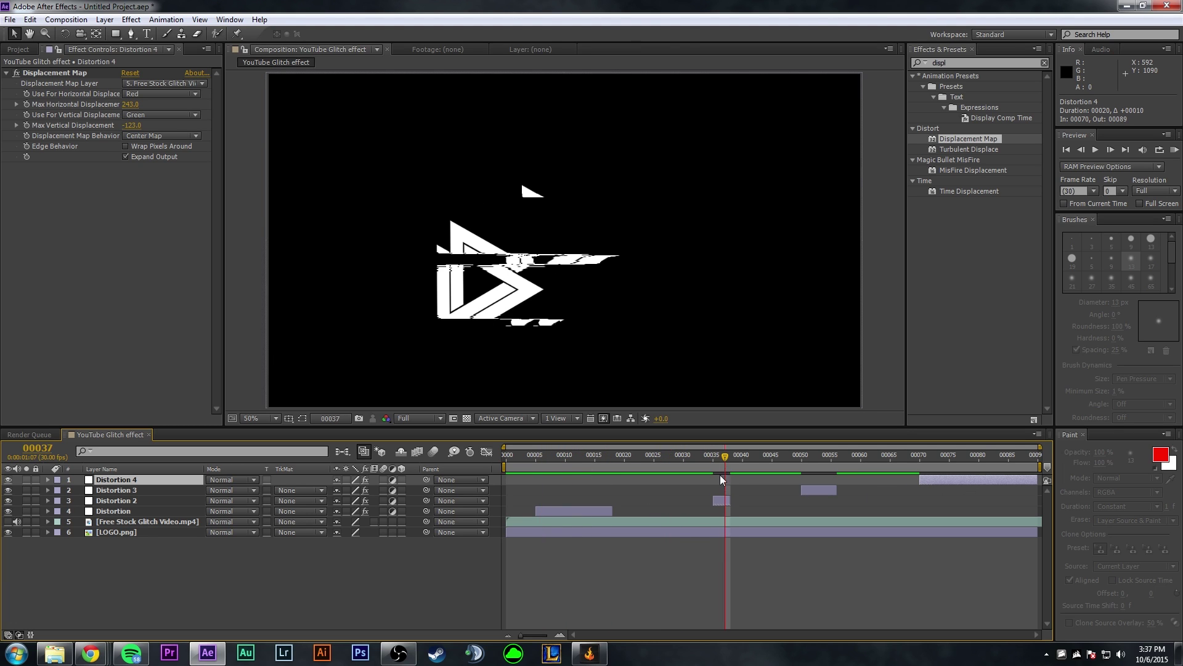
left_click(719, 501)
left_click_drag(130, 125, 74, 104)
At frame 50, set the Distortion 3 layer's maximum vertical displacement to about 245 and its maximum horizontal displacement to about 73
left_click(802, 457)
left_click(817, 488)
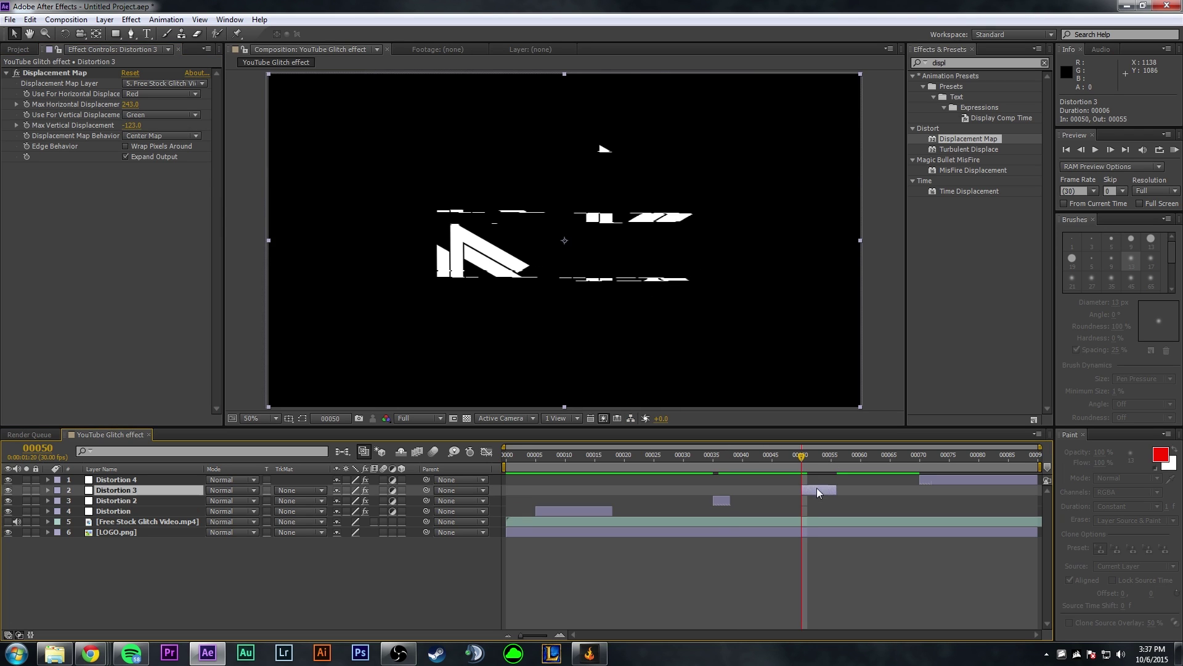
left_click_drag(128, 125, 342, 125)
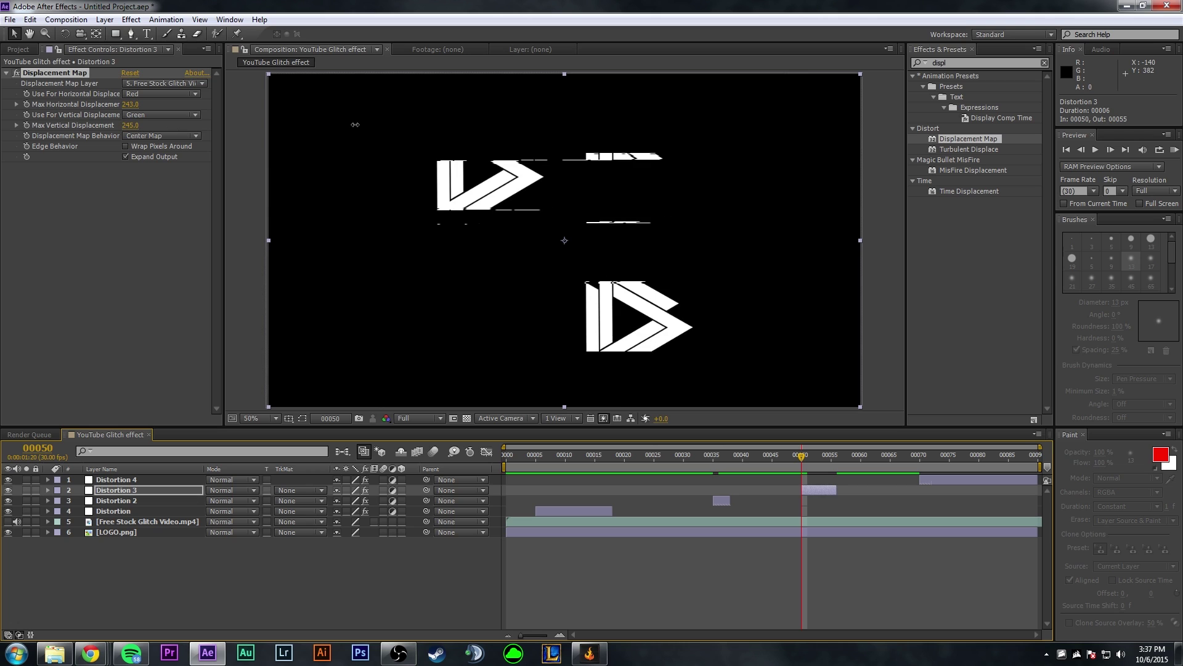
left_click_drag(139, 105, 37, 106)
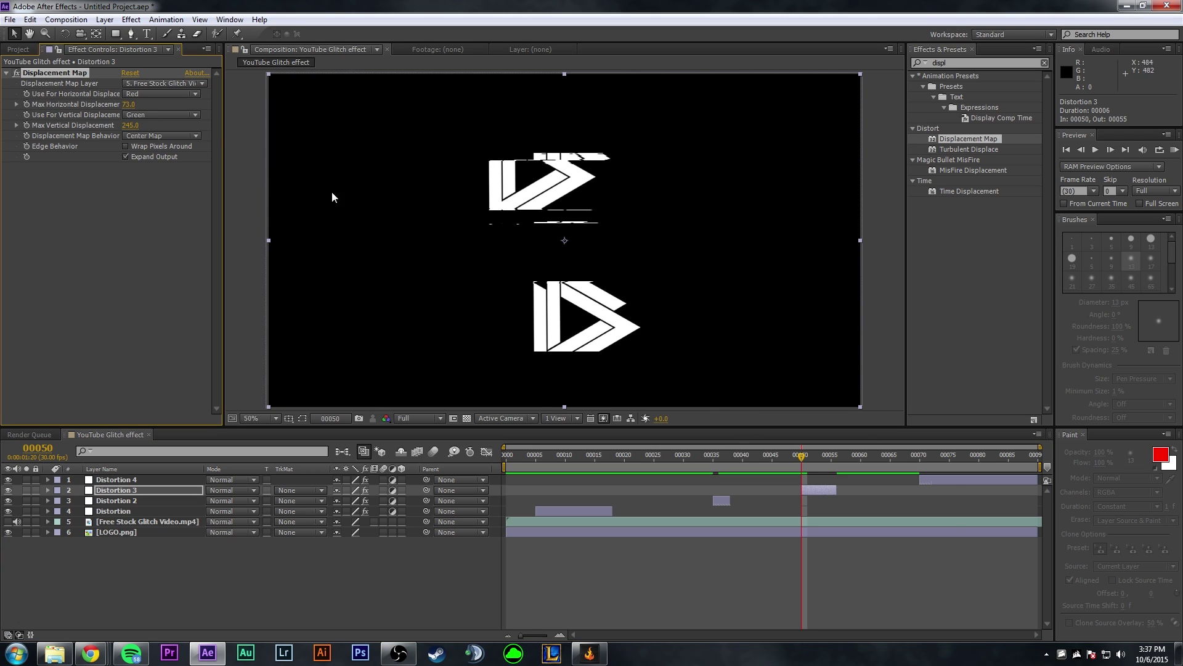
At frame 76, set the Distortion 4 layer's maximum vertical displacement to about 85 and its maximum horizontal displacement to 640
left_click(957, 462)
left_click(948, 479)
left_click_drag(130, 125, 588, 125)
left_click(131, 105)
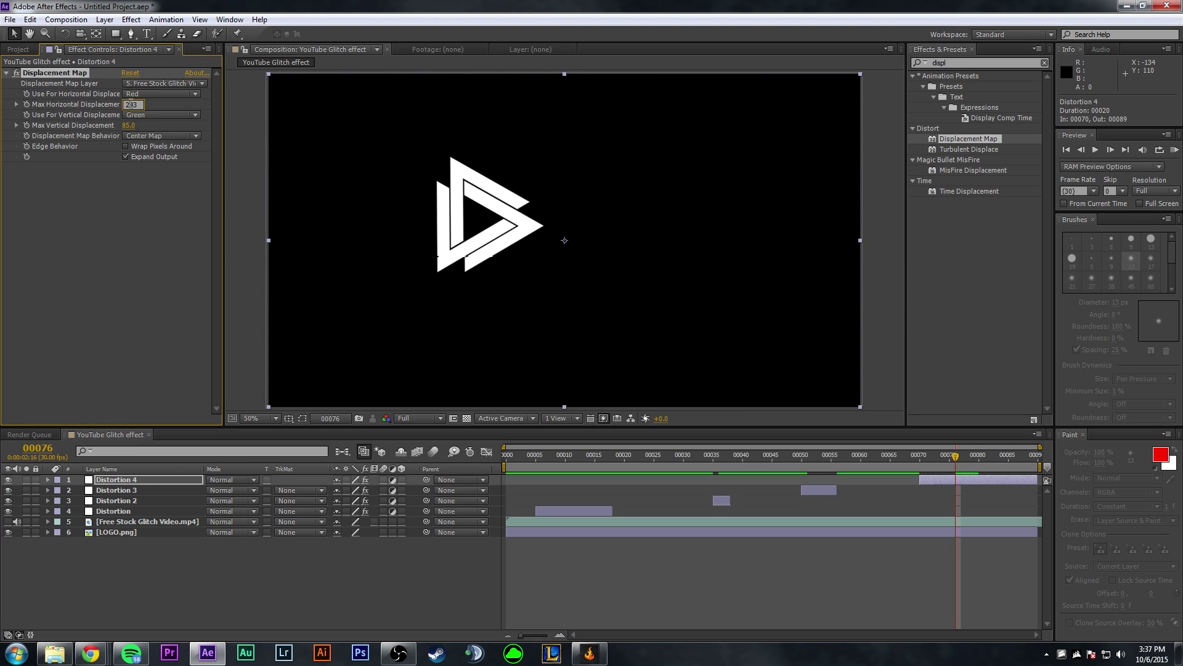
type("640")
key("Return")
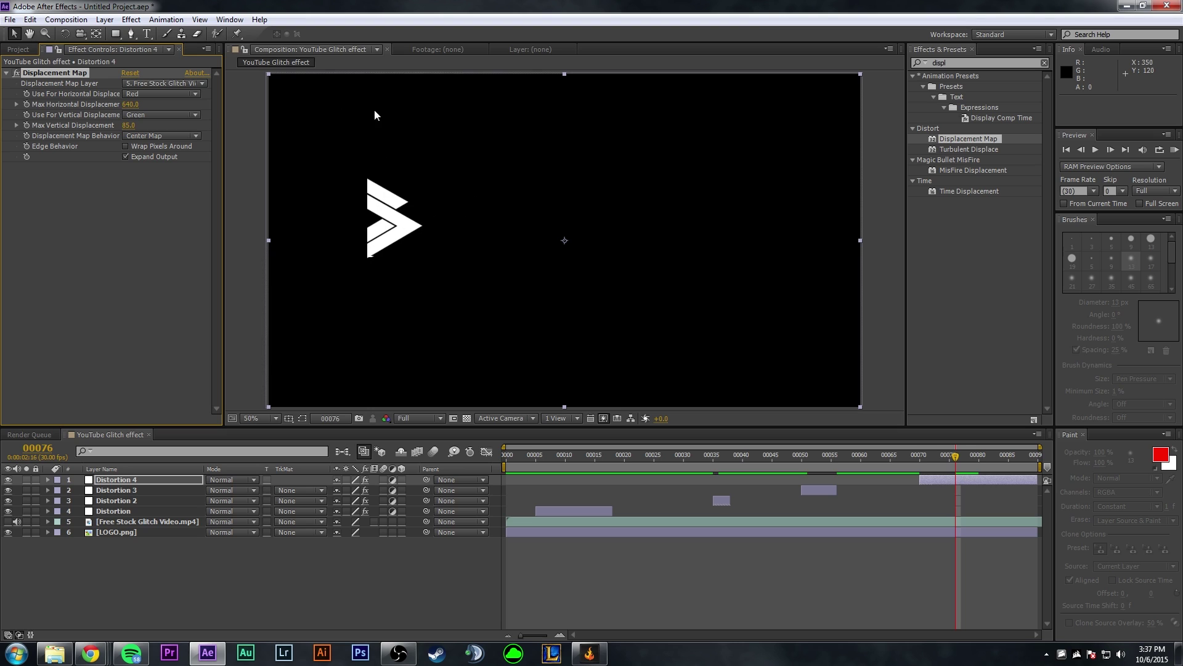
Run a RAM preview of the whole composition from frame 0 to check all four distortions
left_click_drag(968, 446, 507, 459)
left_click(1174, 149)
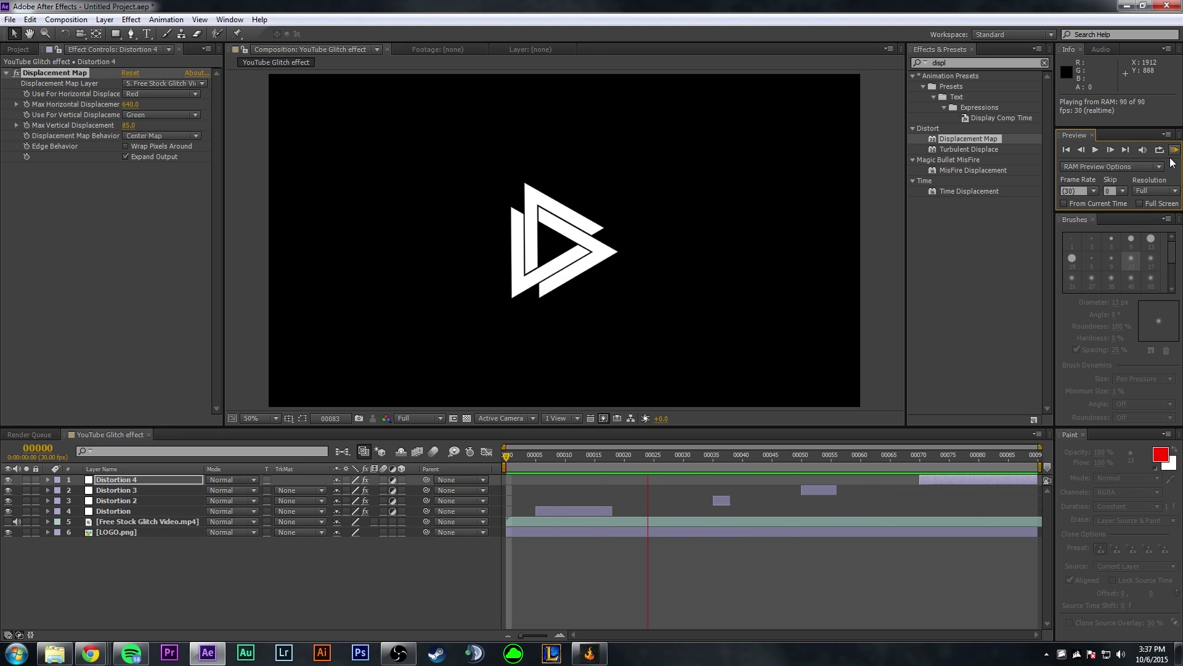
key("space")
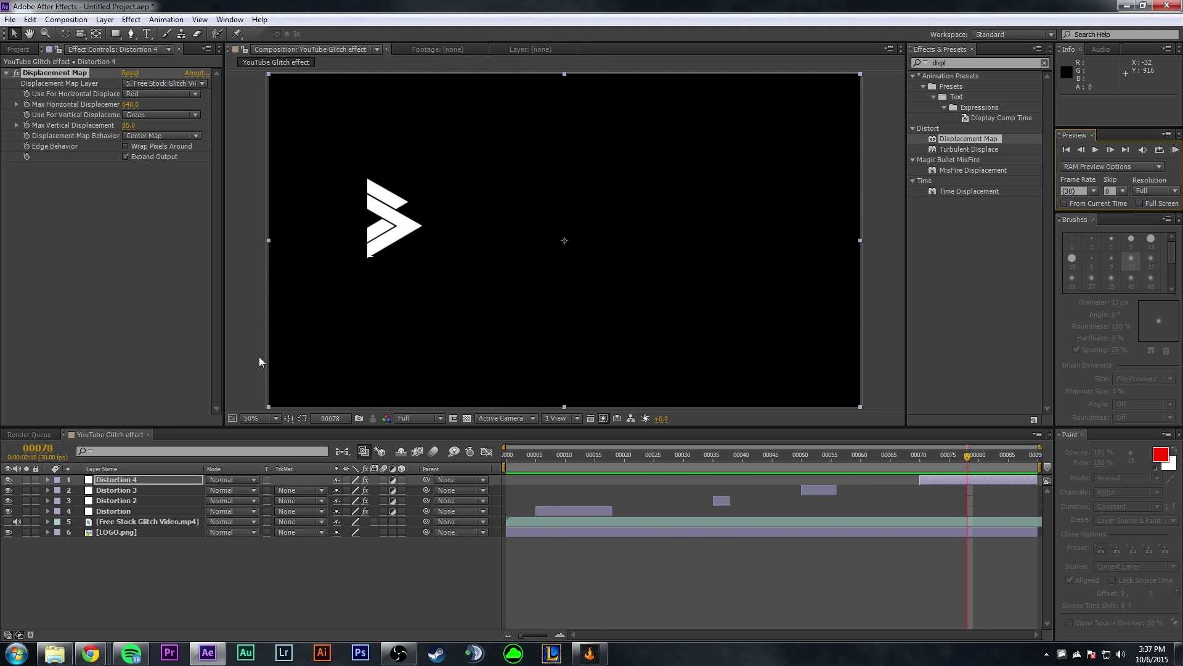
Add a null object to the composition and rename it RGB SPLIT
right_click(114, 565)
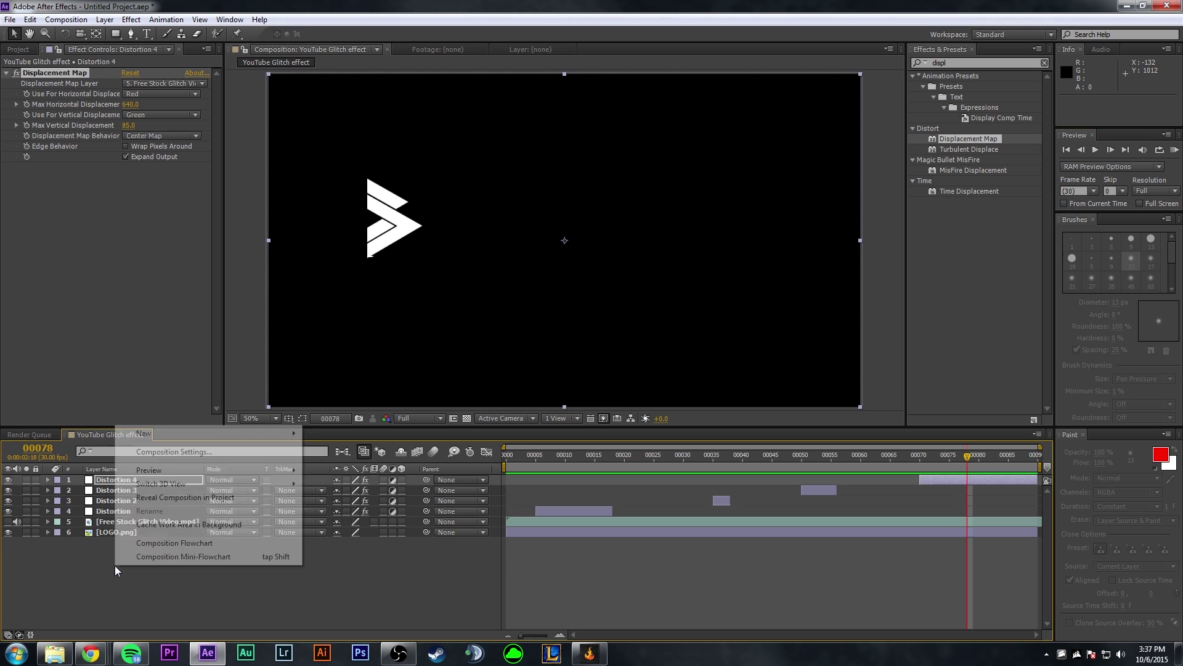
mouse_move(149, 437)
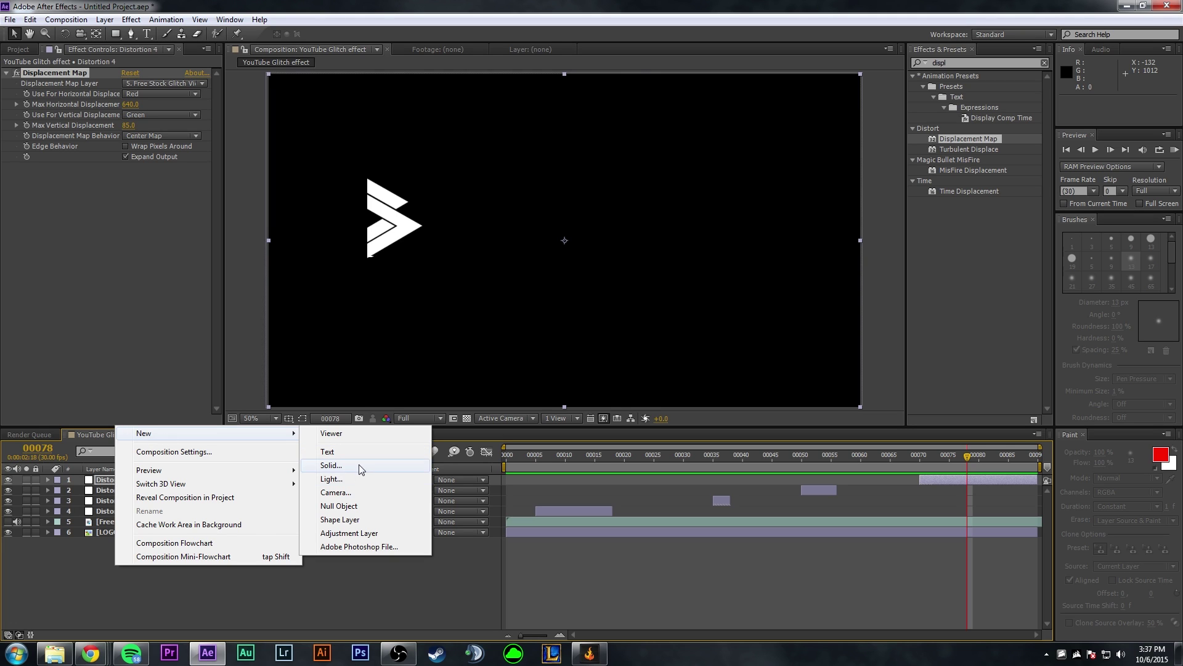
left_click(349, 506)
key("Return")
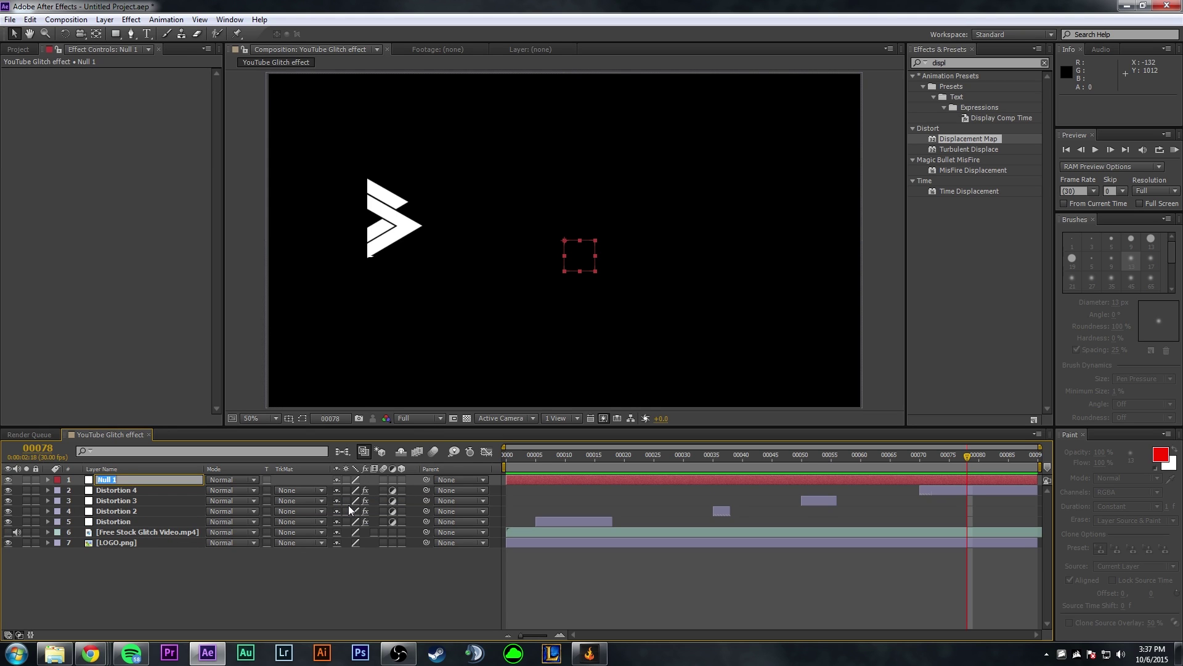
type("RGB SPLIT")
key("Return")
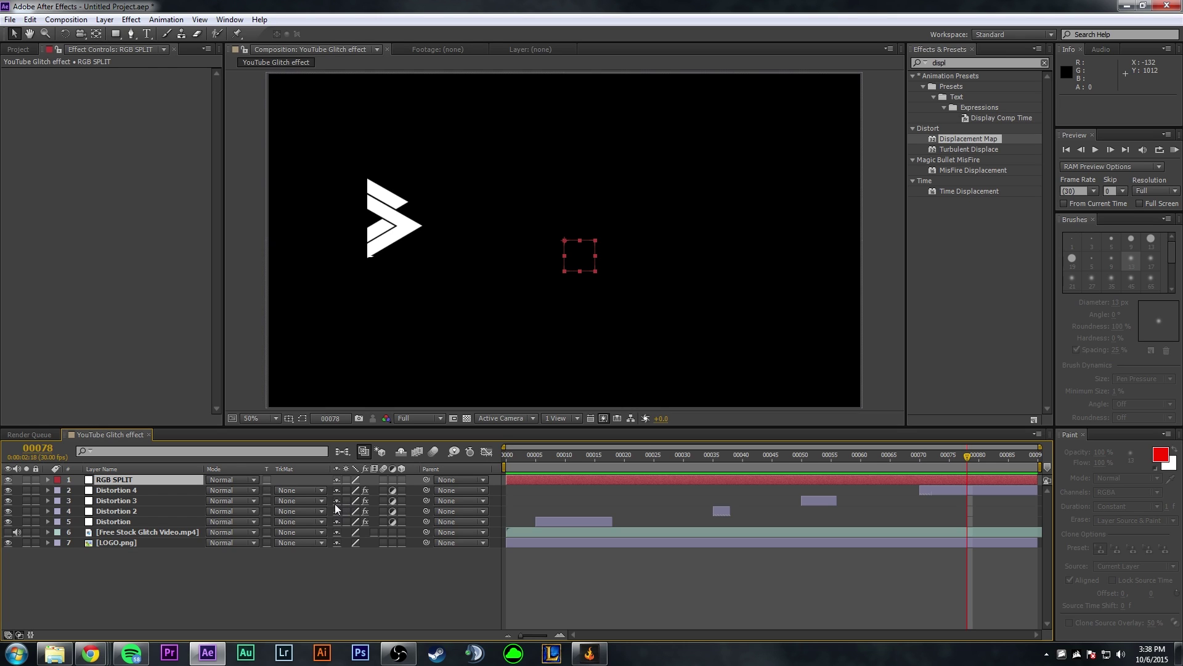
right_click(126, 479)
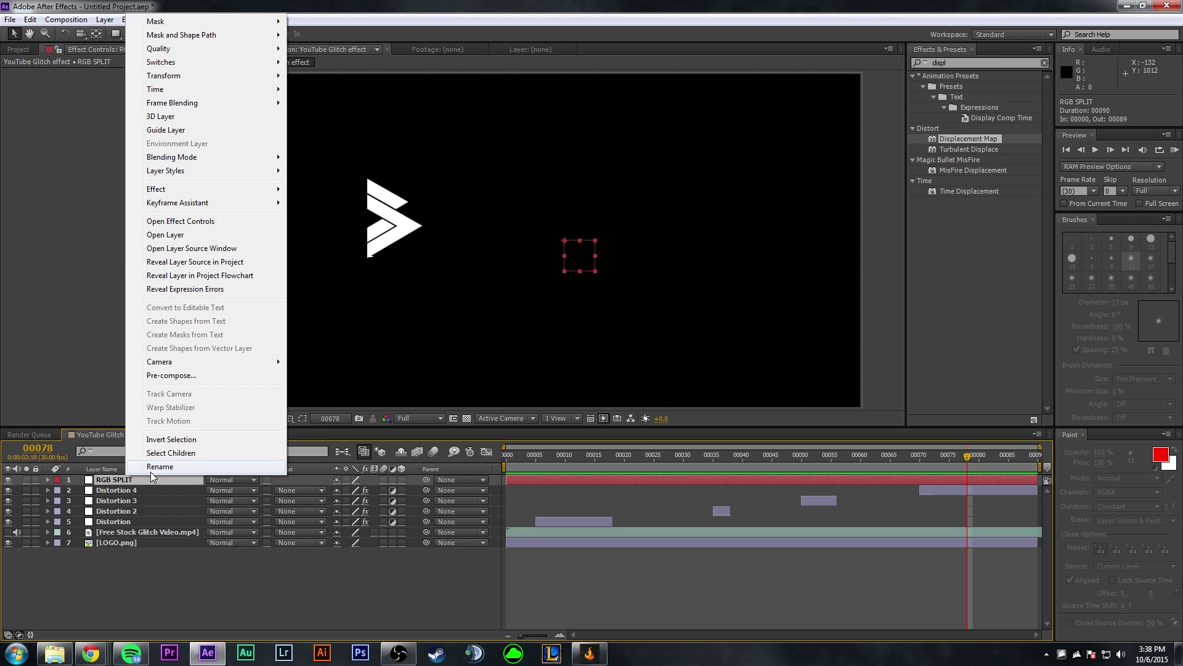
left_click(165, 568)
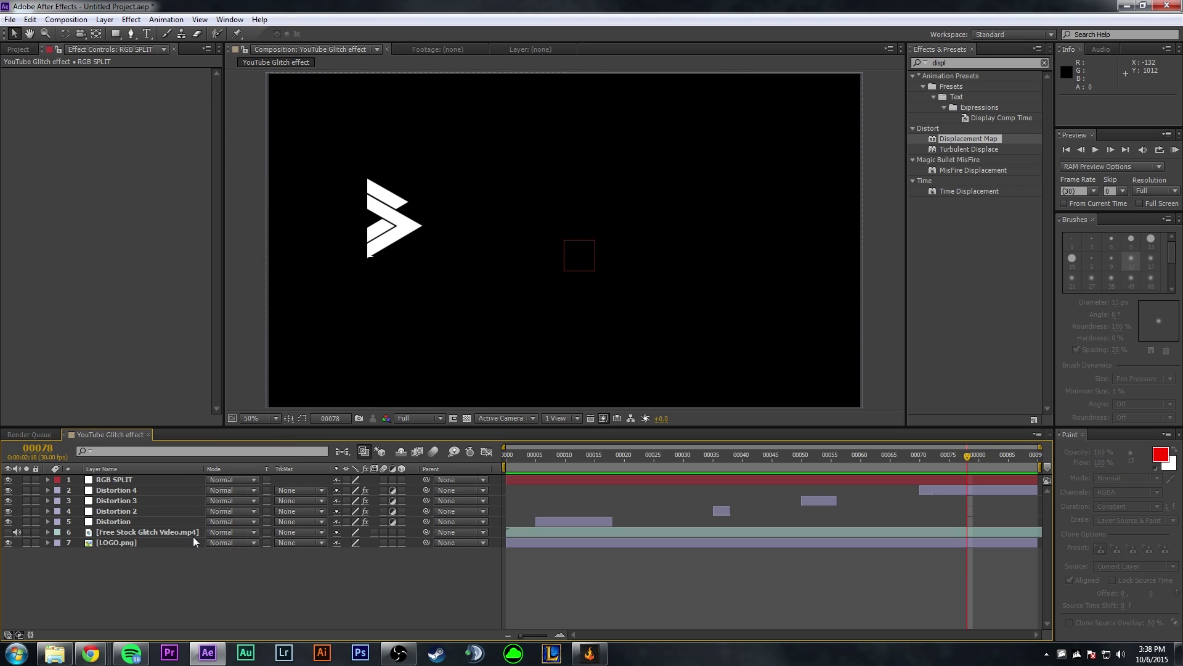
Duplicate the LOGO.png layer twice
left_click(133, 542)
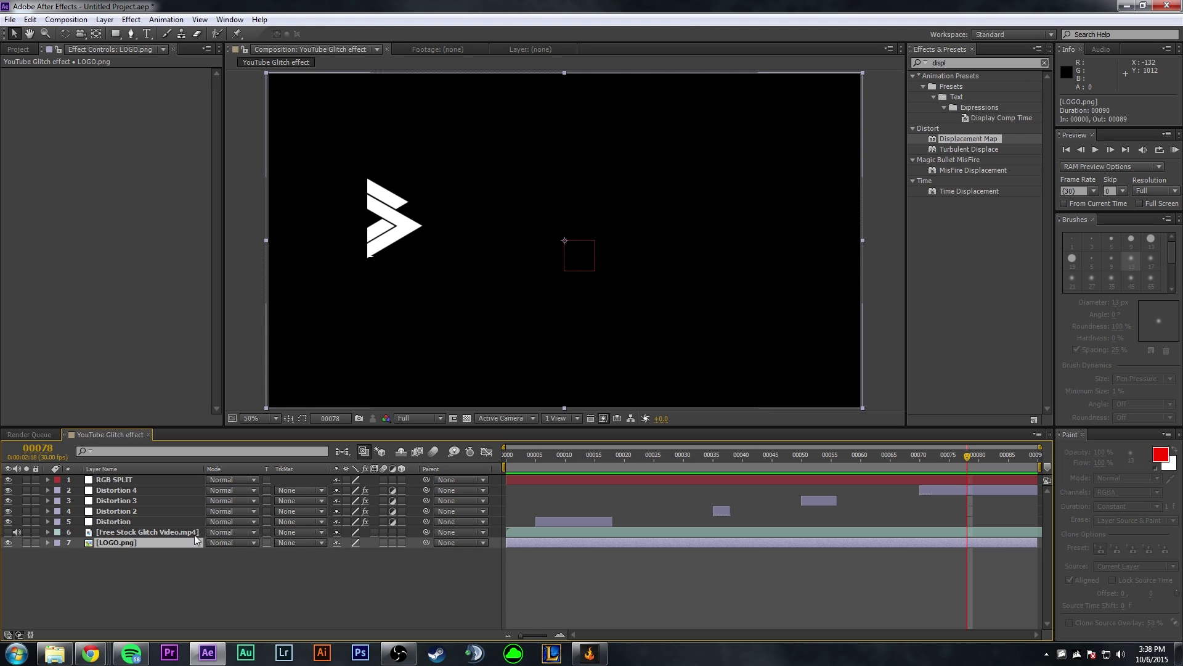
key("ctrl+d")
key("ctrl+d")
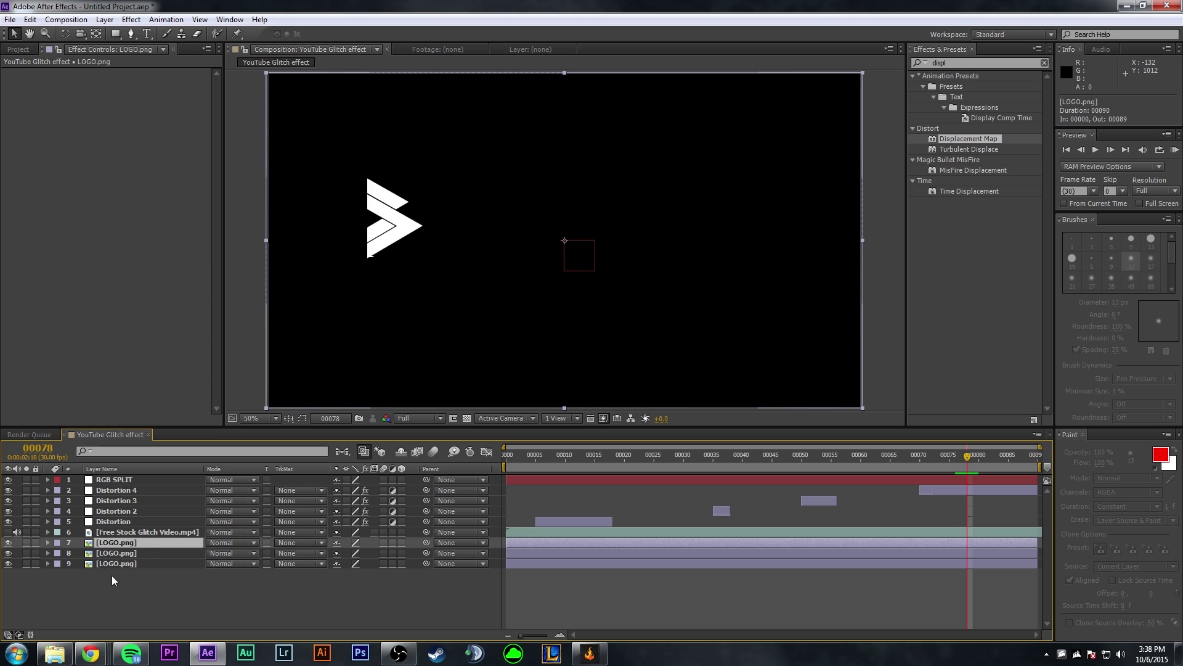
Rename the upper two of the three LOGO.png layers RED and BLUE, in that order
key("Return")
type("RED")
key("Return")
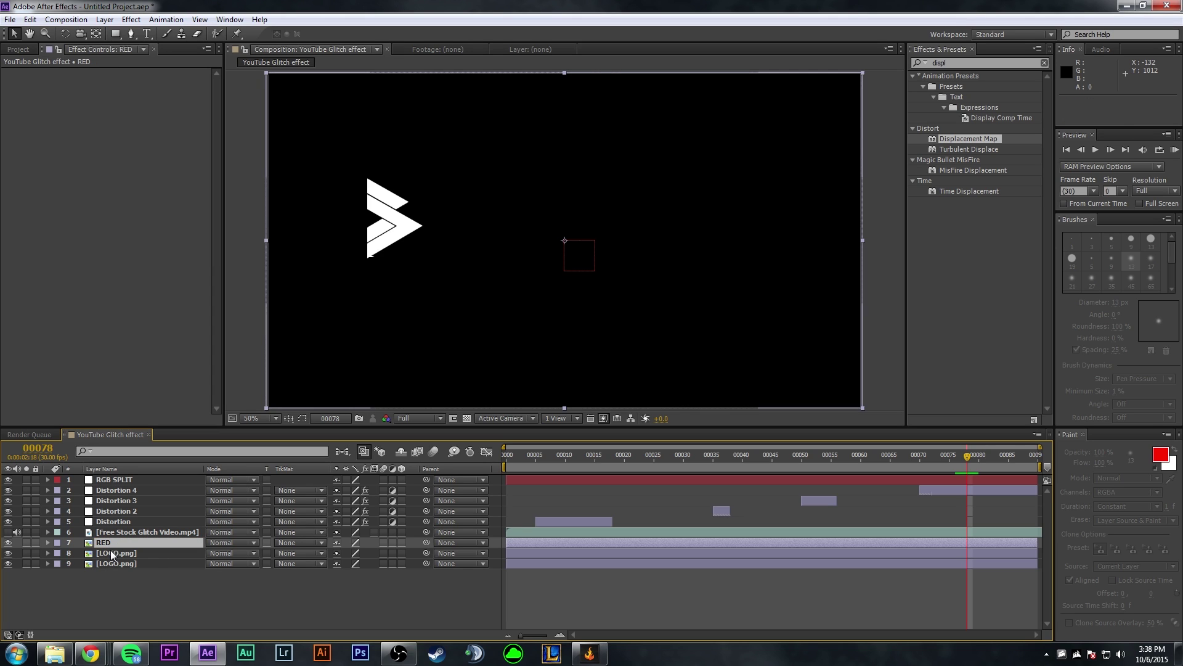
key("ctrl+Down")
key("Return")
type("BLUE")
key("Return")
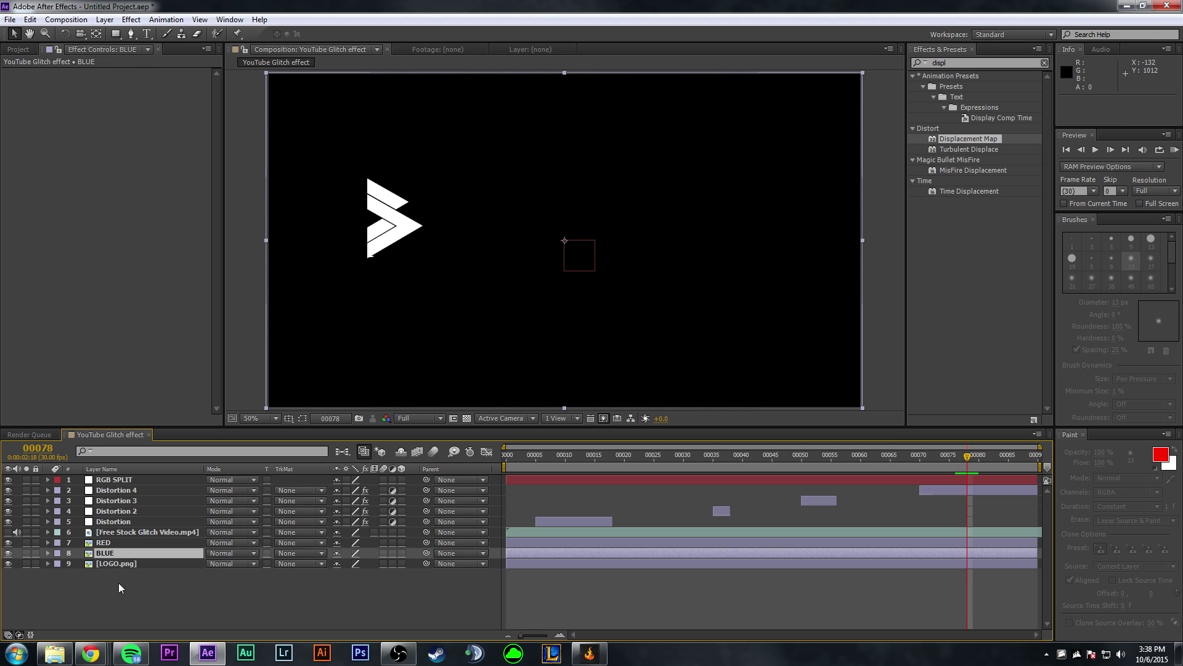
Rename the remaining LOGO.png layer GREEN
left_click(130, 562)
key("Return")
type("E")
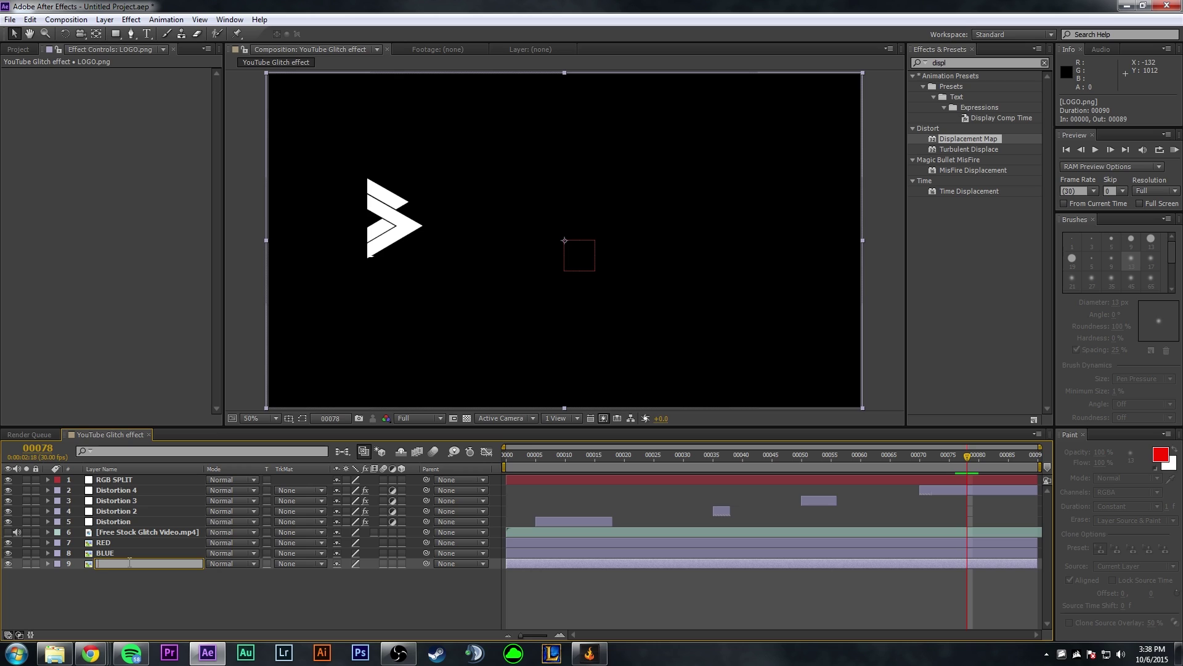
type("REEN")
key("Return")
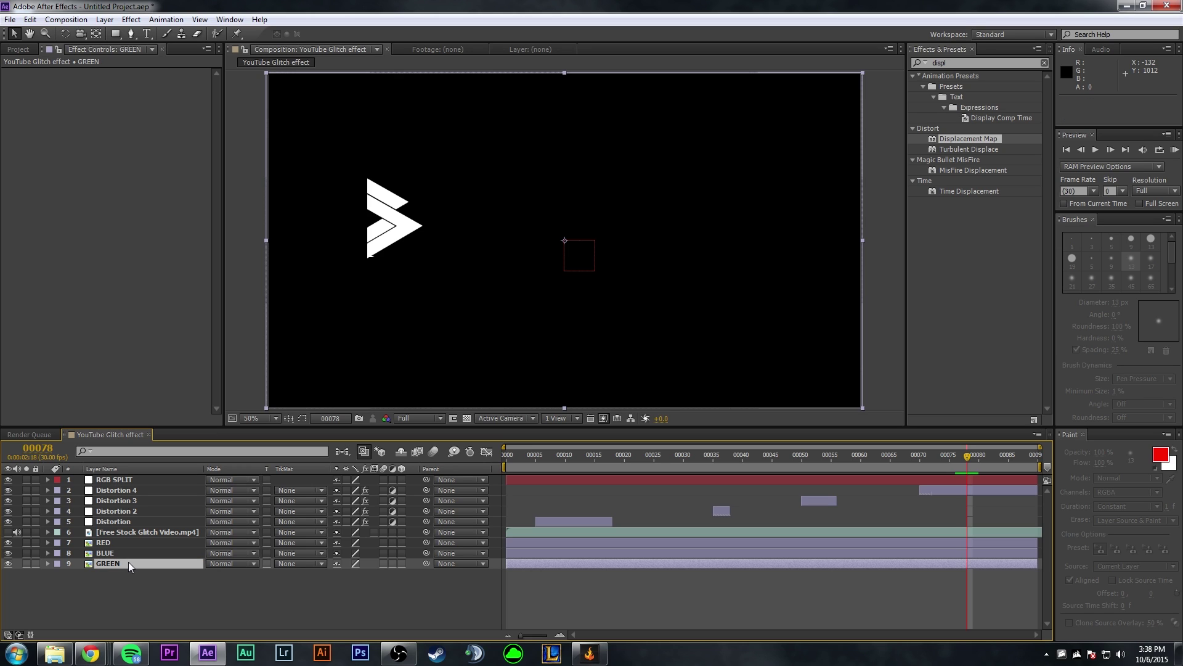
left_click(158, 620)
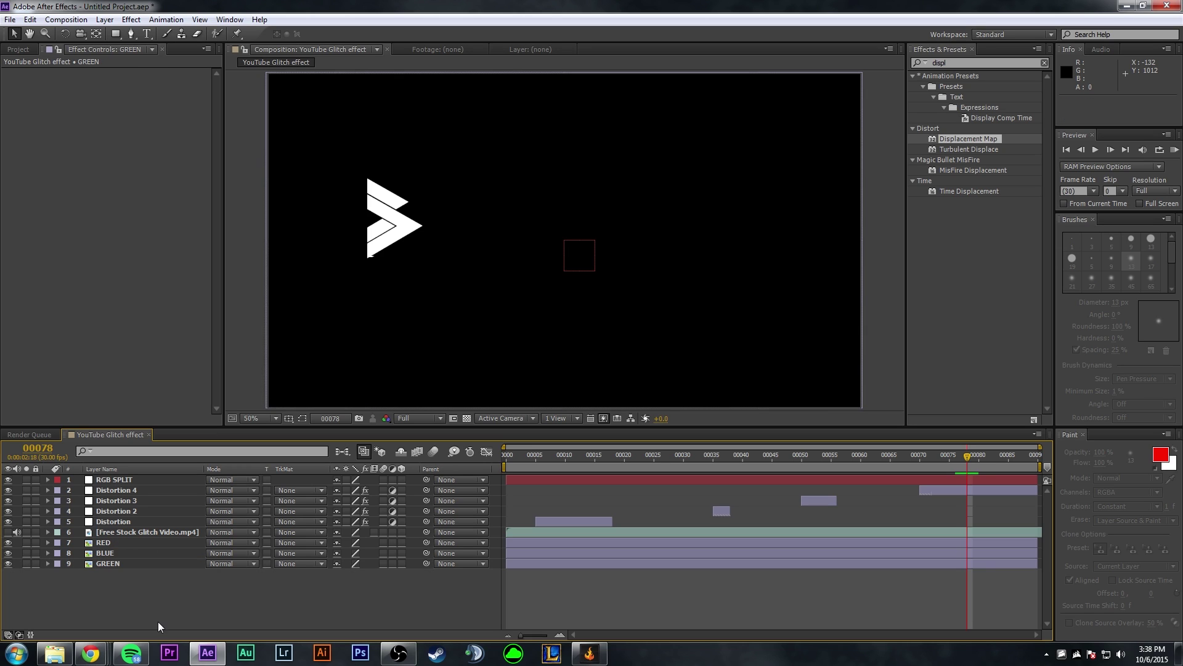
Find the Levels (Individual Controls) effect and apply it to the RED, BLUE and GREEN layers
left_click(963, 64)
key("BackSpace")
key("BackSpace")
key("BackSpace")
key("BackSpace")
key("BackSpace")
type("level")
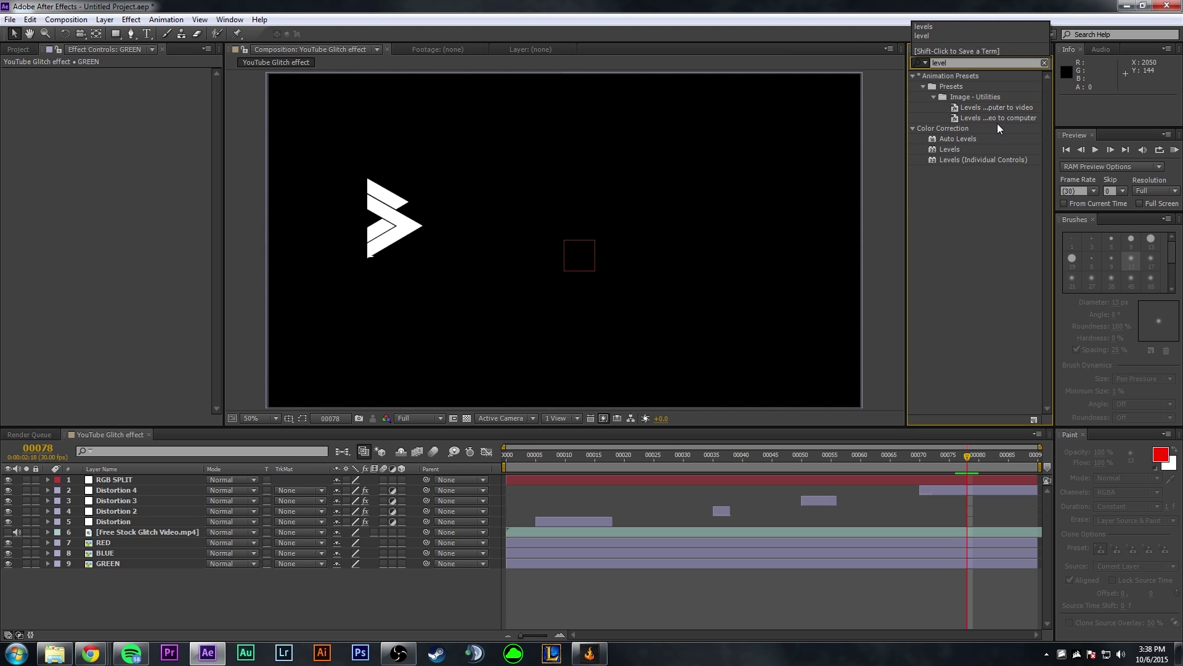
left_click(990, 159)
left_click_drag(999, 159, 124, 542)
left_click_drag(953, 161, 123, 553)
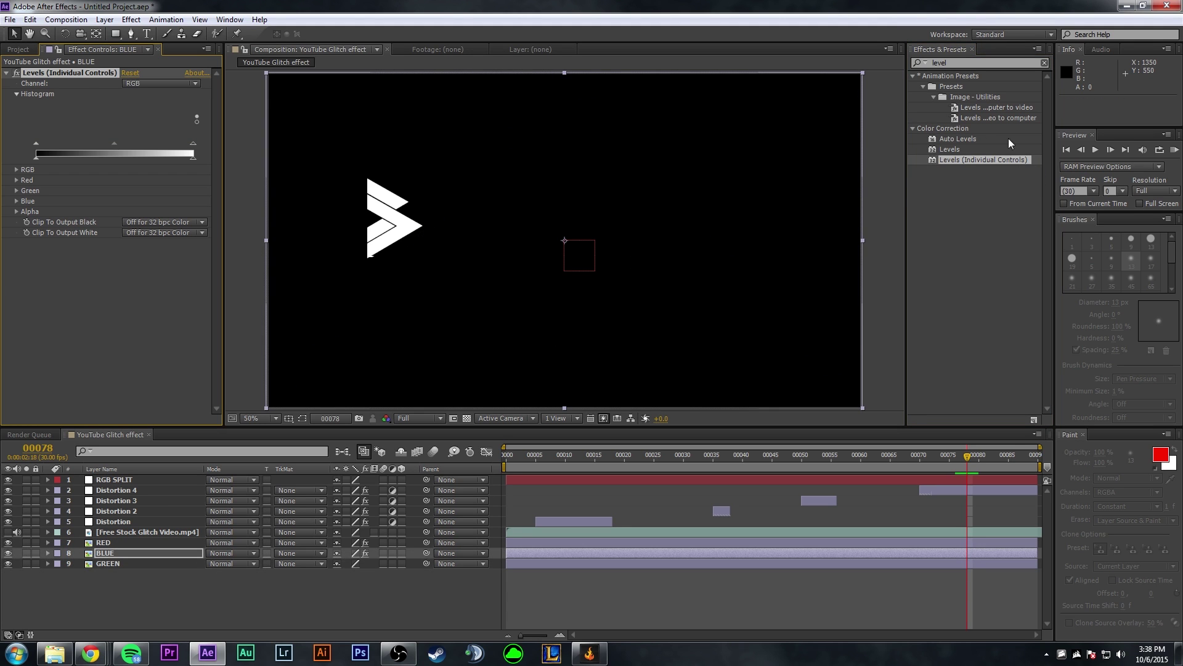
left_click_drag(958, 163, 121, 562)
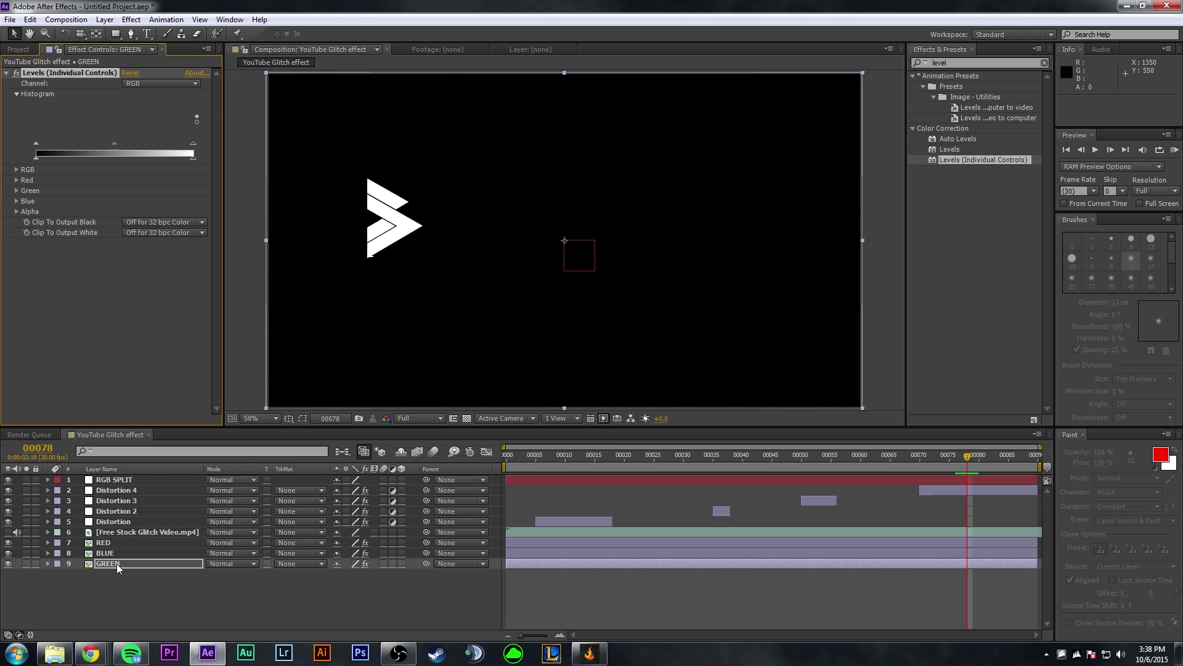
At frame 0, set Green Output White and Blue Output White to 0 in the RED layer's Levels effect
left_click(124, 542)
key("Home")
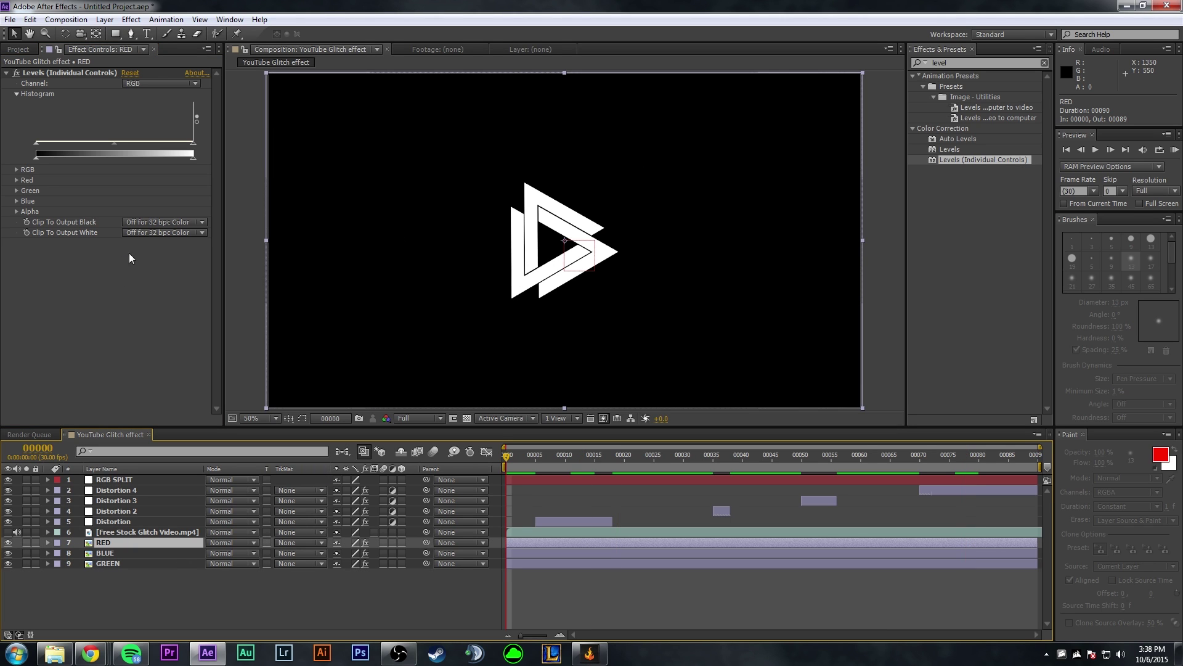
left_click(18, 191)
left_click(18, 254)
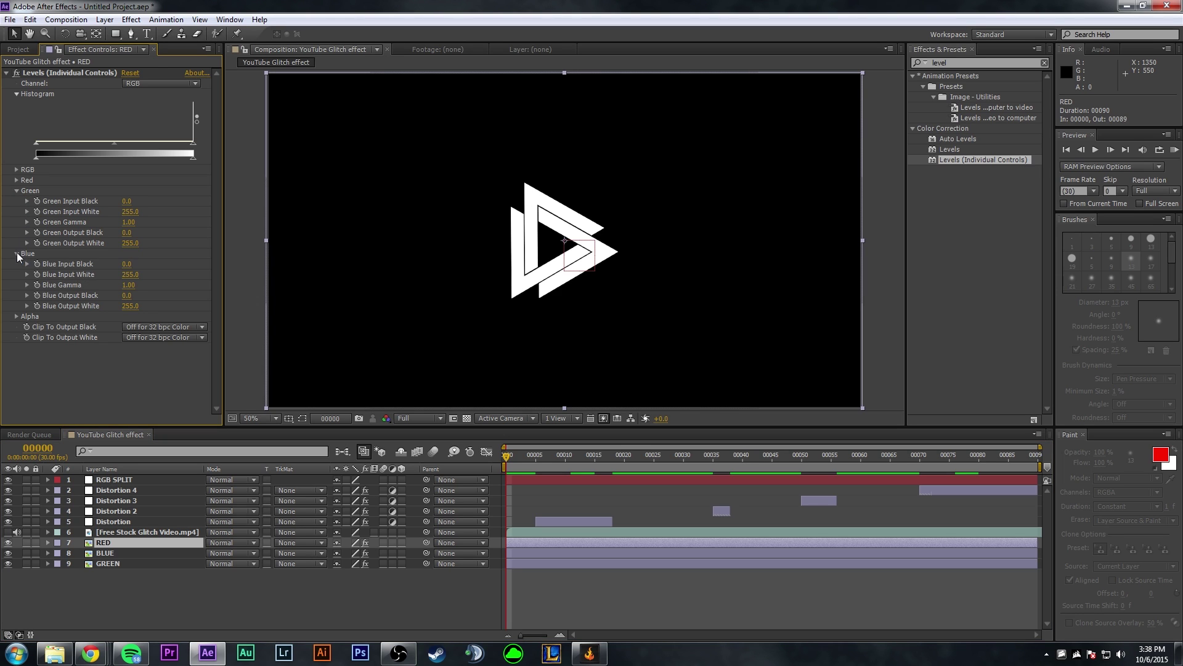
left_click(130, 242)
type("0")
key("Return")
left_click(130, 306)
type("0")
key("Return")
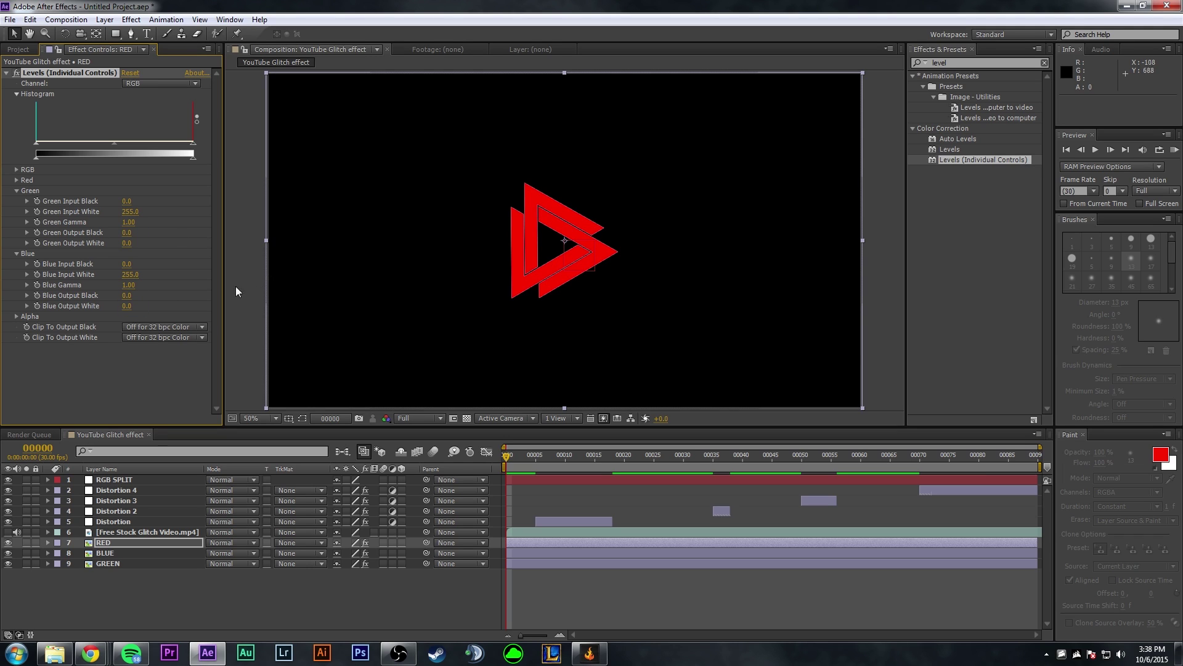
Hide the RED layer and set Red Output White and Green Output White to 0 in the BLUE layer's Levels effect
left_click(105, 553)
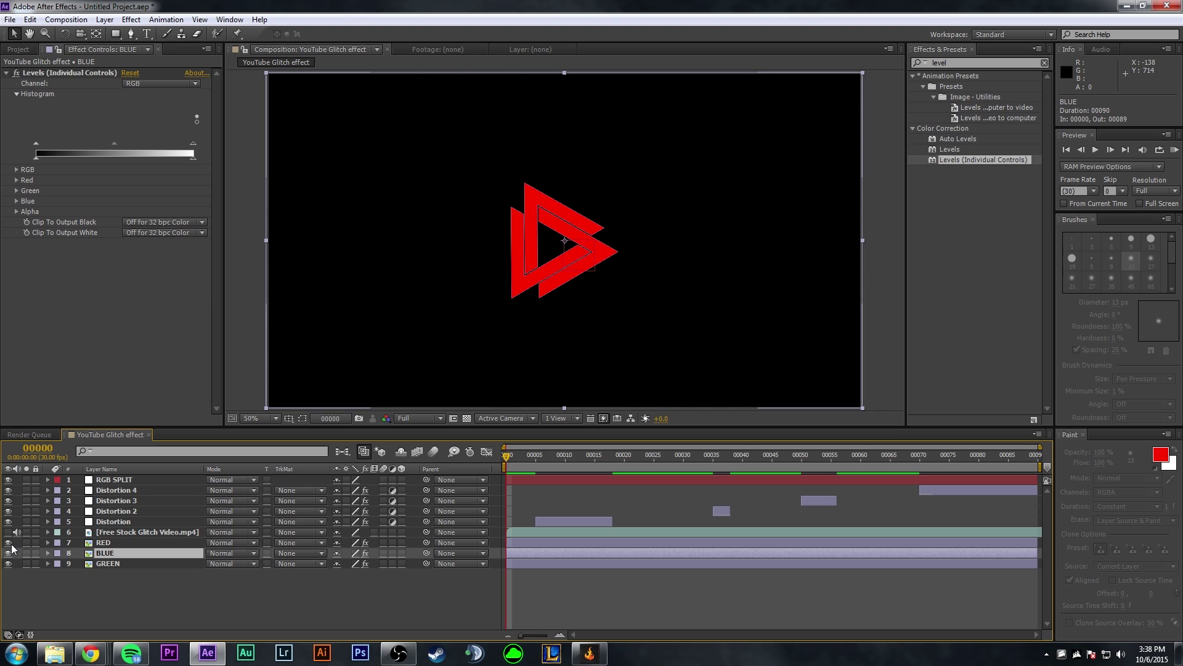
left_click(9, 543)
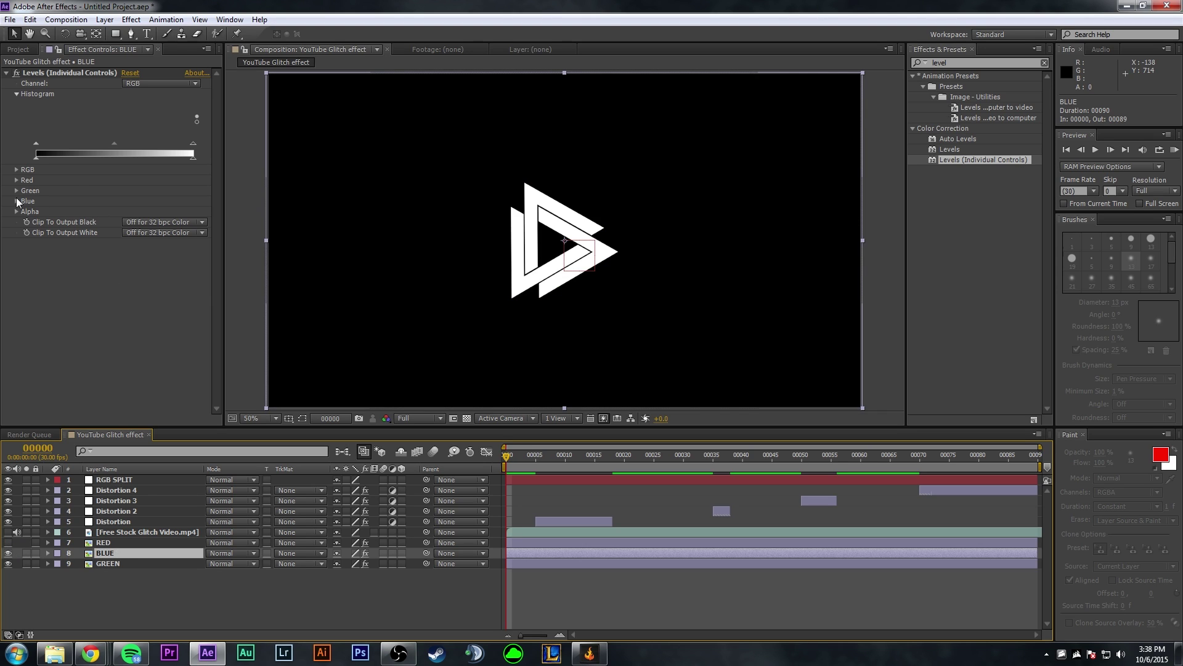
left_click(16, 191)
left_click(16, 180)
left_click(130, 232)
type("0")
key("Return")
left_click(130, 295)
type("0")
key("Return")
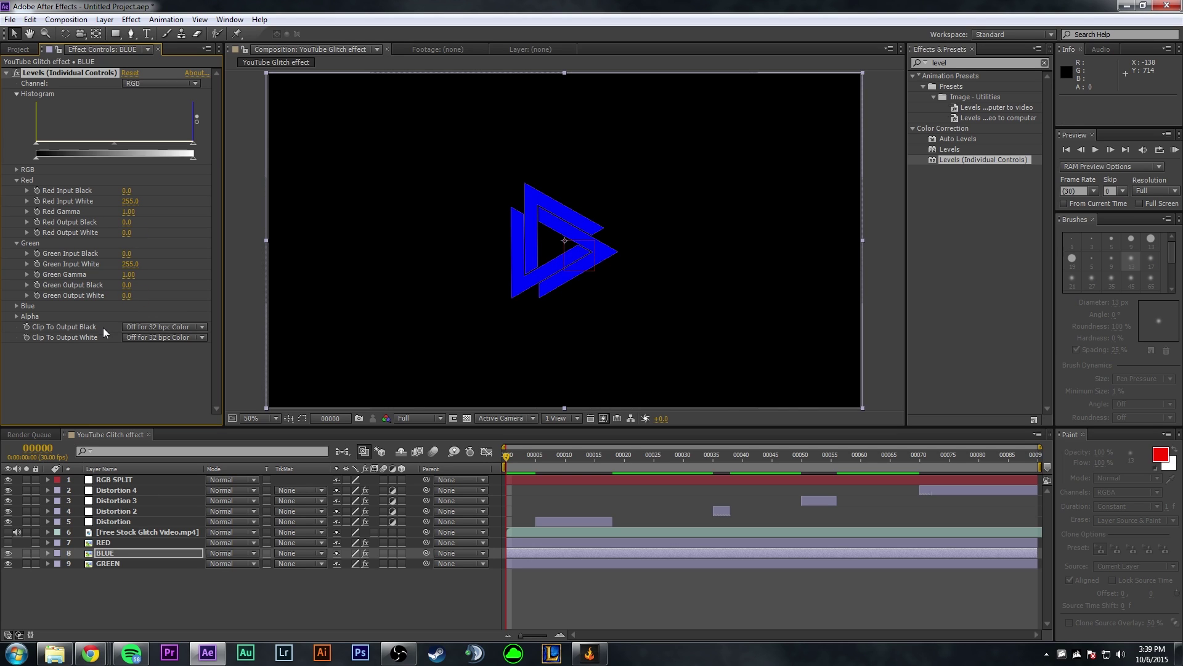
Hide the BLUE layer and set Red Output White and Blue Output White to 0 in the GREEN layer's Levels effect
left_click(8, 553)
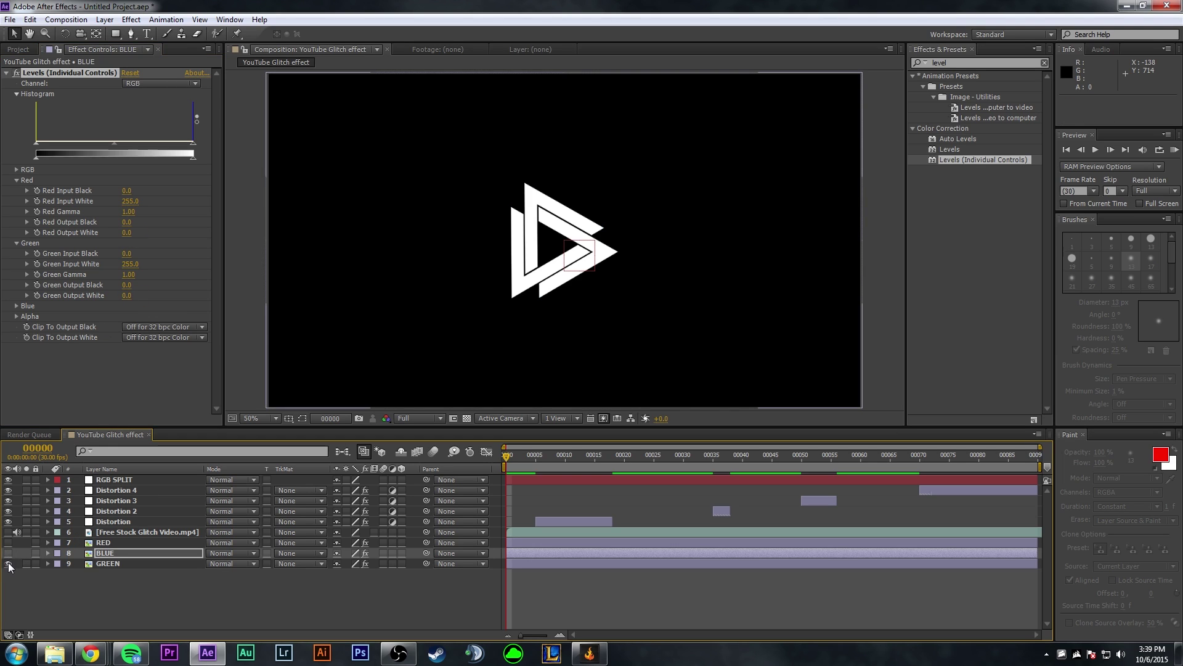
left_click(105, 565)
left_click(16, 201)
left_click(17, 180)
left_click(132, 233)
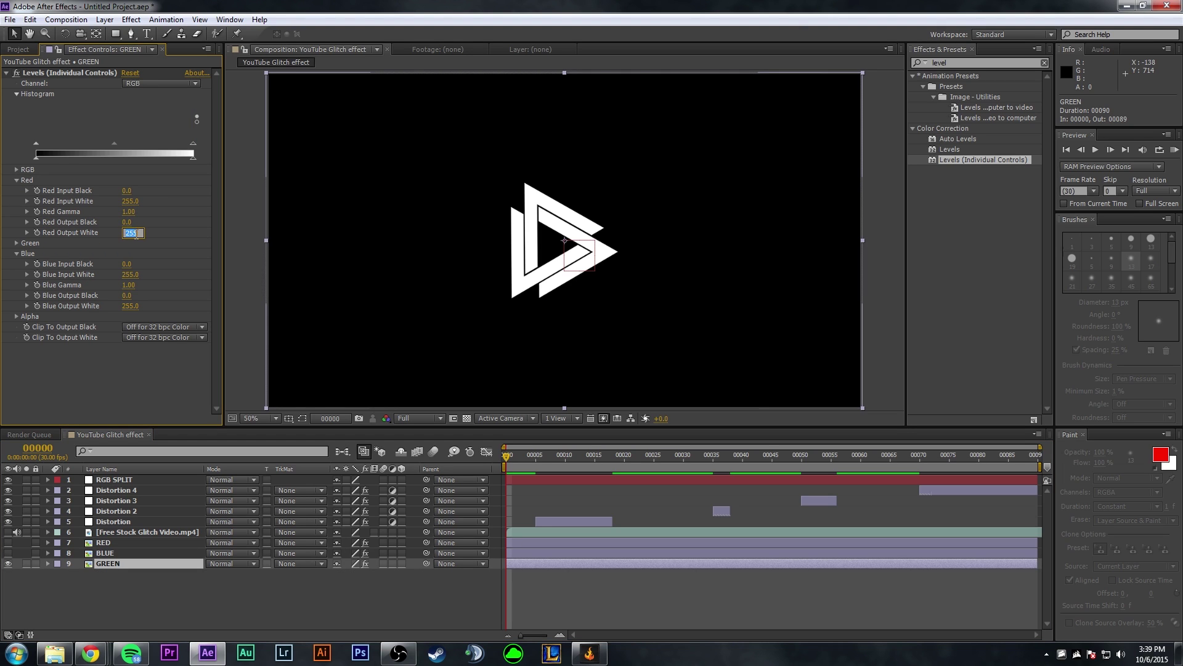
type("0")
key("Return")
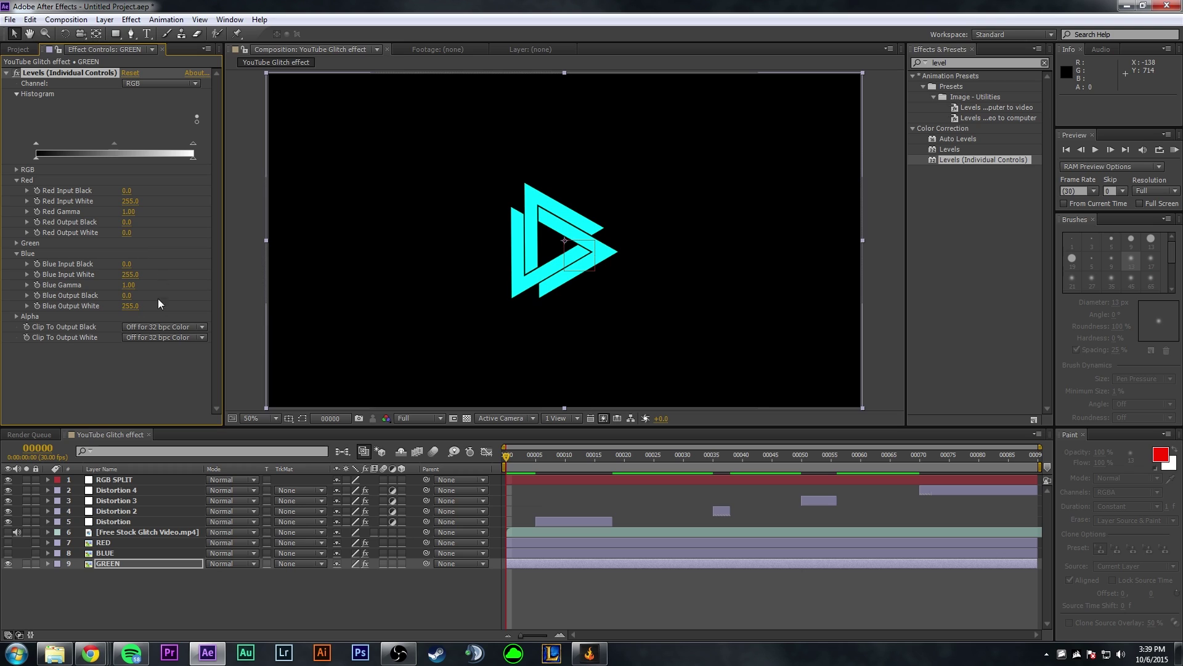
left_click(130, 306)
type("0")
key("Return")
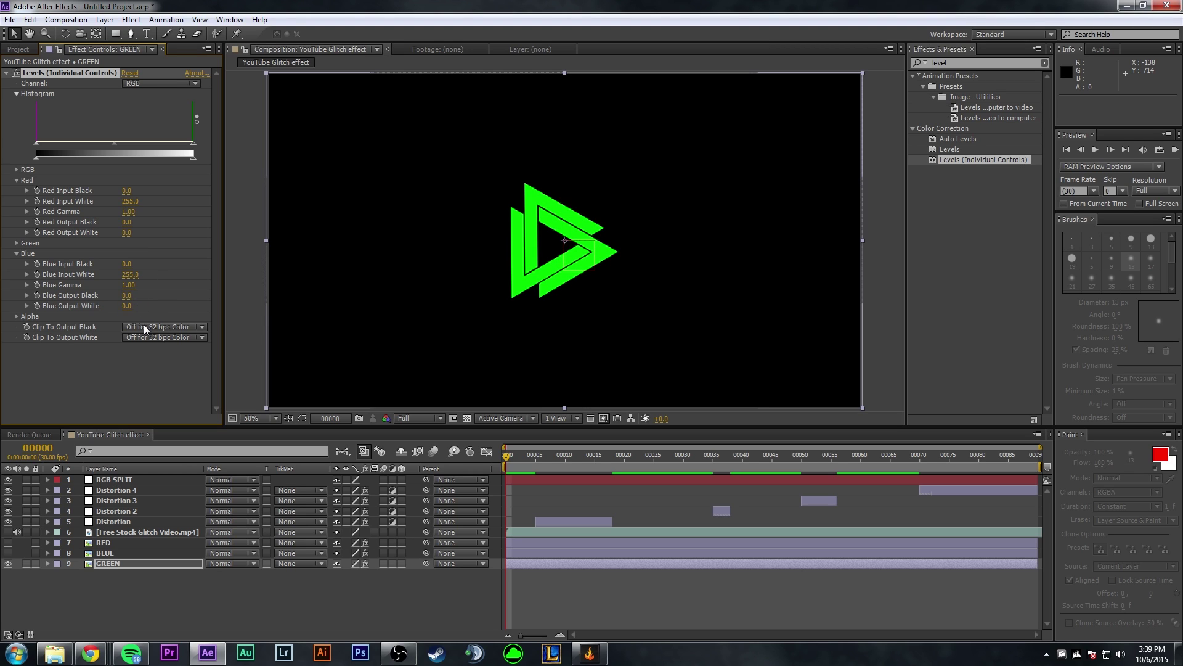
Show the BLUE and RED layers again and set the blending mode of both to Screen
left_click(8, 553)
left_click(8, 543)
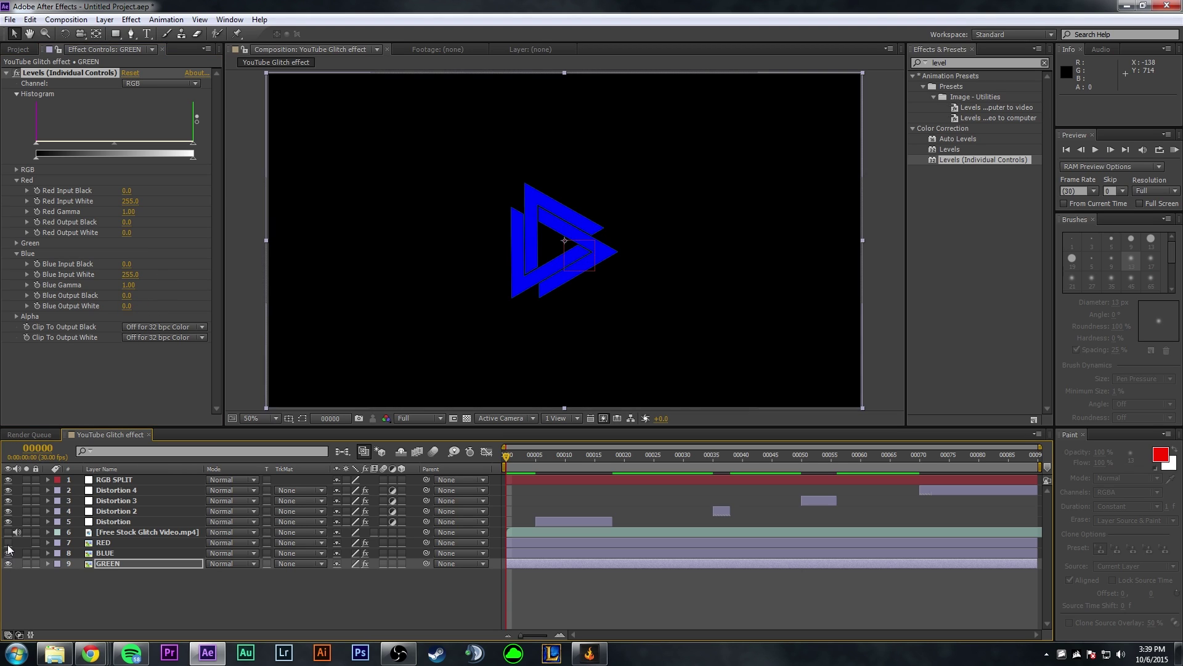
left_click(130, 545)
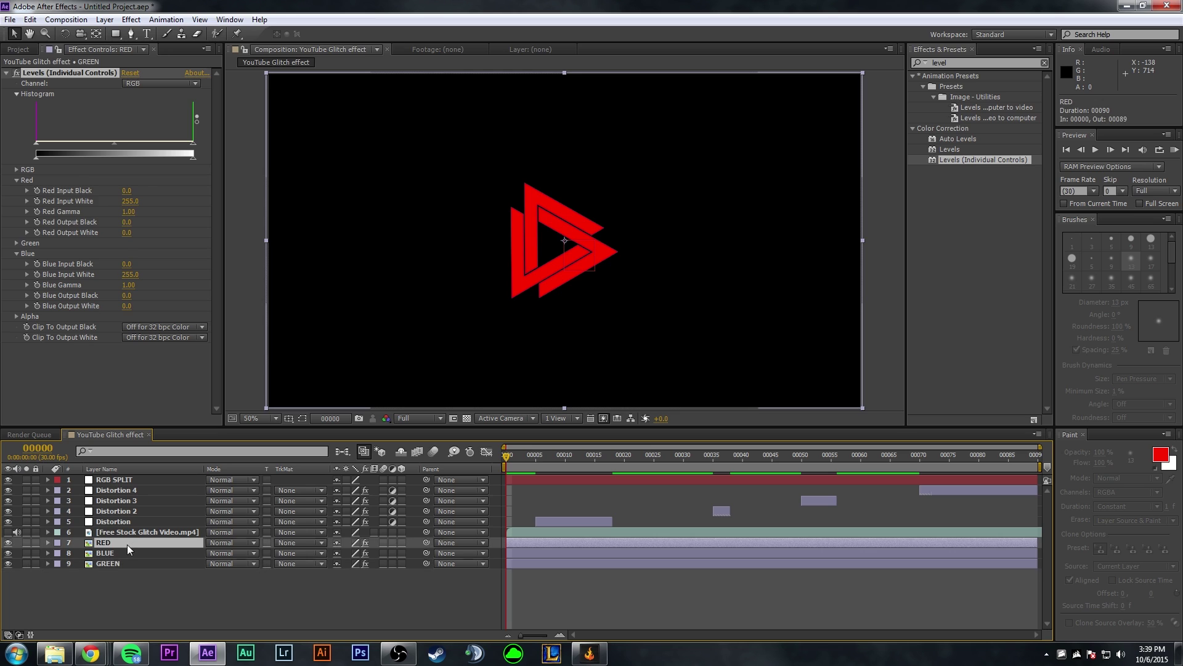
left_click(259, 545)
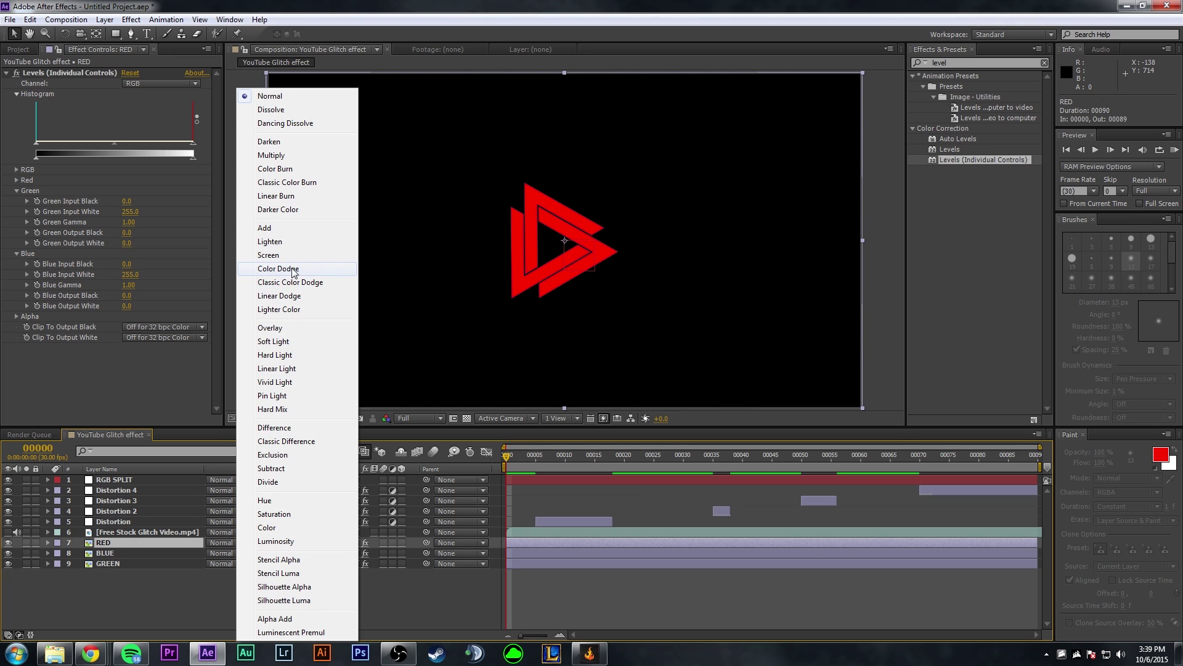
left_click(268, 255)
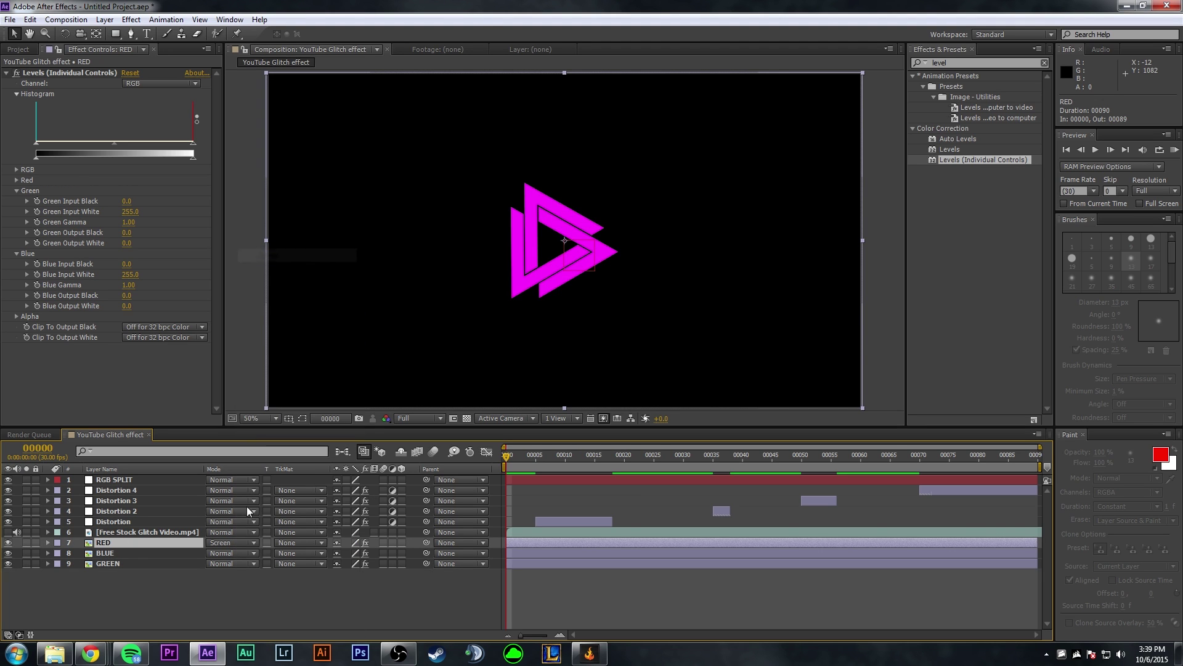
left_click(233, 553)
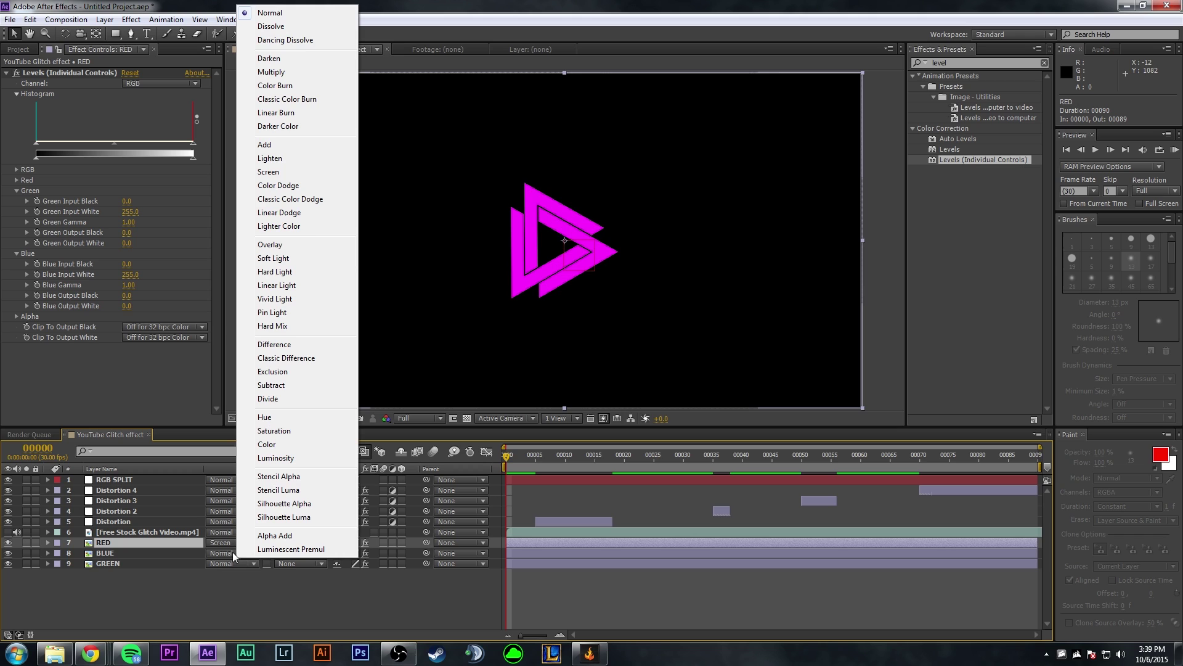
left_click(268, 172)
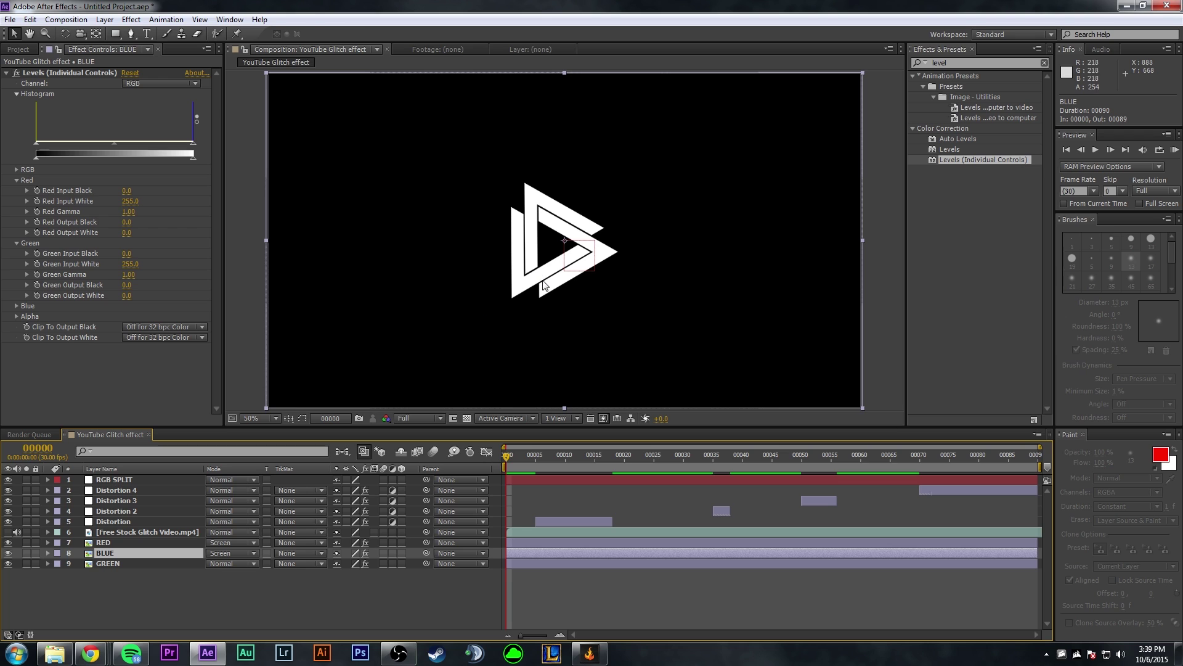
Try moving the RED, BLUE and GREEN layers sideways apart in the composition to test the colour split
left_click(137, 544)
left_click_drag(553, 273, 512, 274)
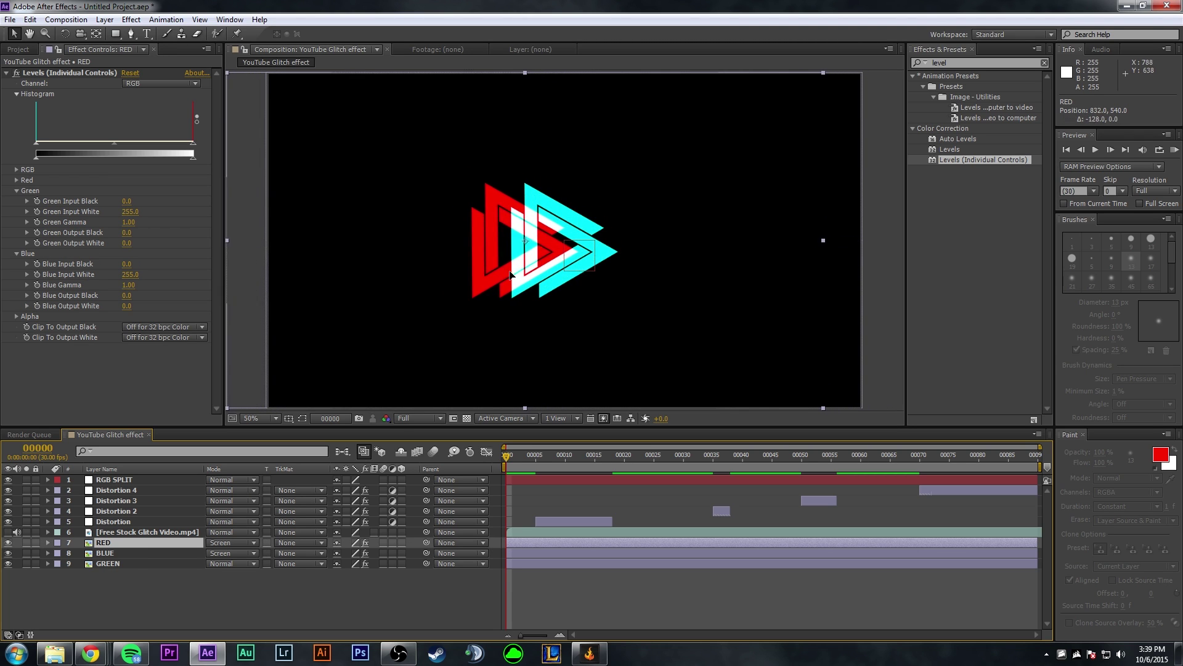
left_click(126, 553)
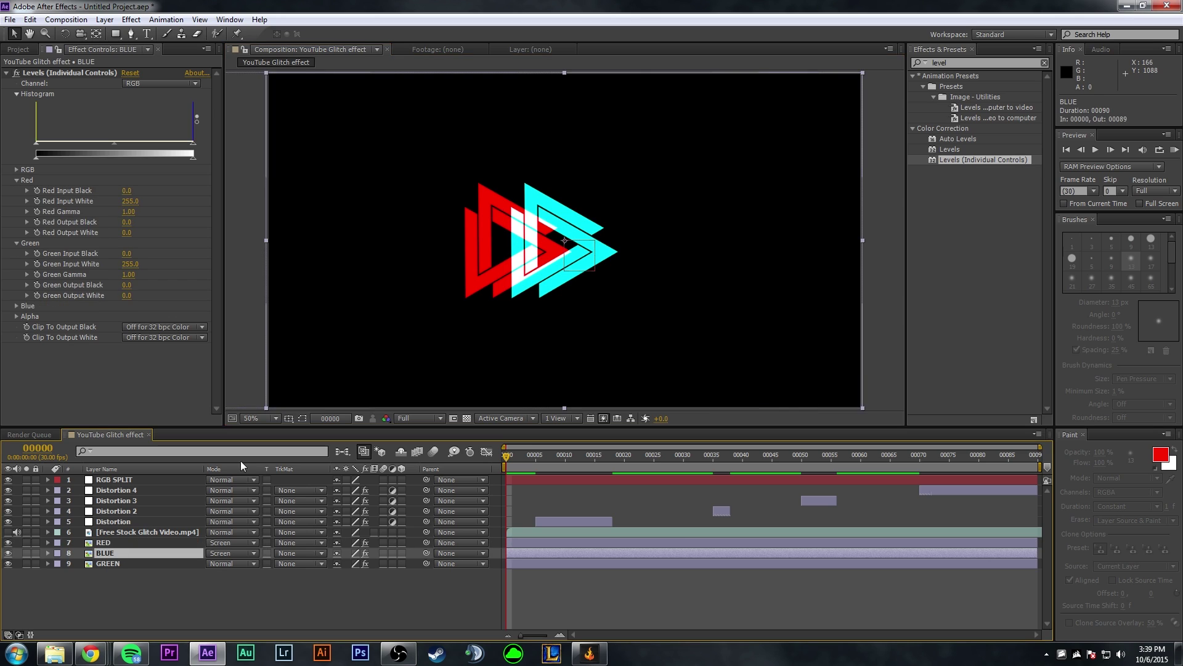
mouse_move(563, 264)
left_mouse_down()
mouse_move(591, 264)
mouse_move(551, 269)
left_mouse_up()
left_click(142, 563)
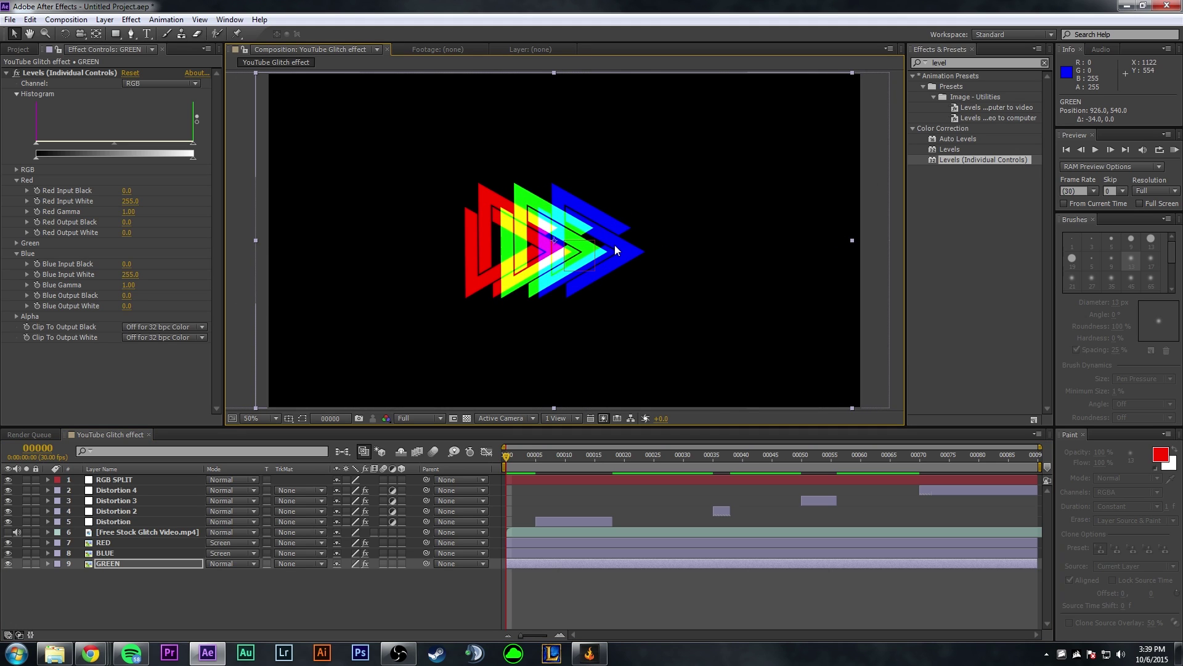
Undo the test moves of the three colour layers
key("ctrl+z")
key("ctrl+z")
key("ctrl+z")
key("ctrl+z")
key("ctrl+z")
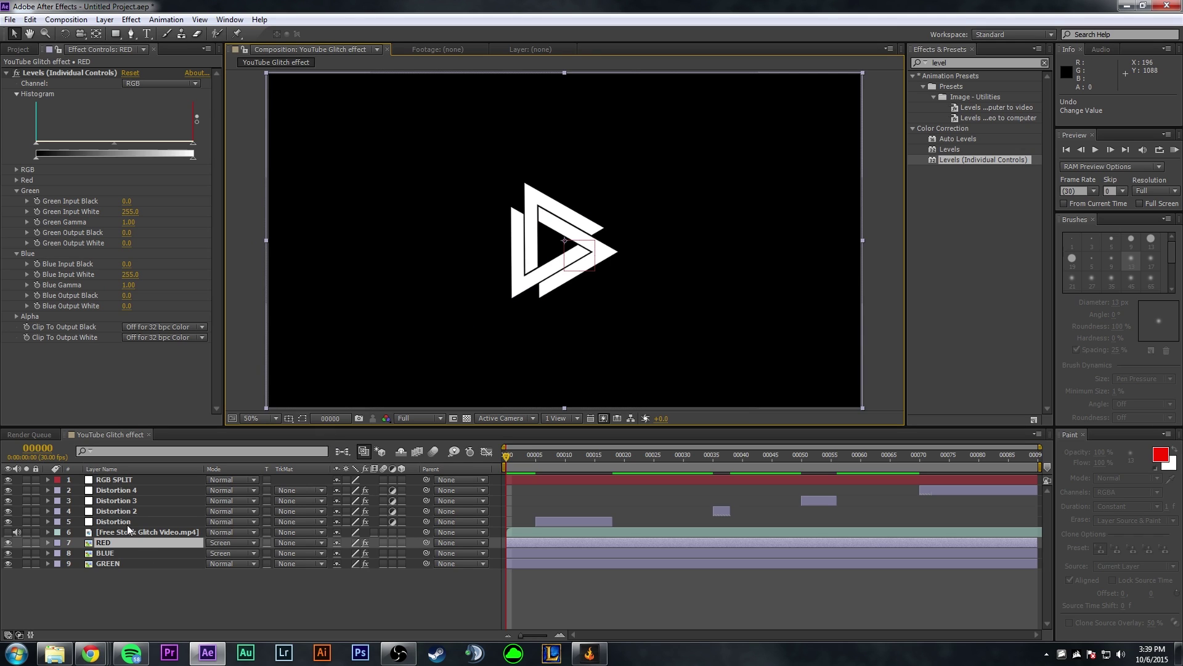
Find the Slider Control effect and apply it to the RGB SPLIT null layer
left_click(117, 478)
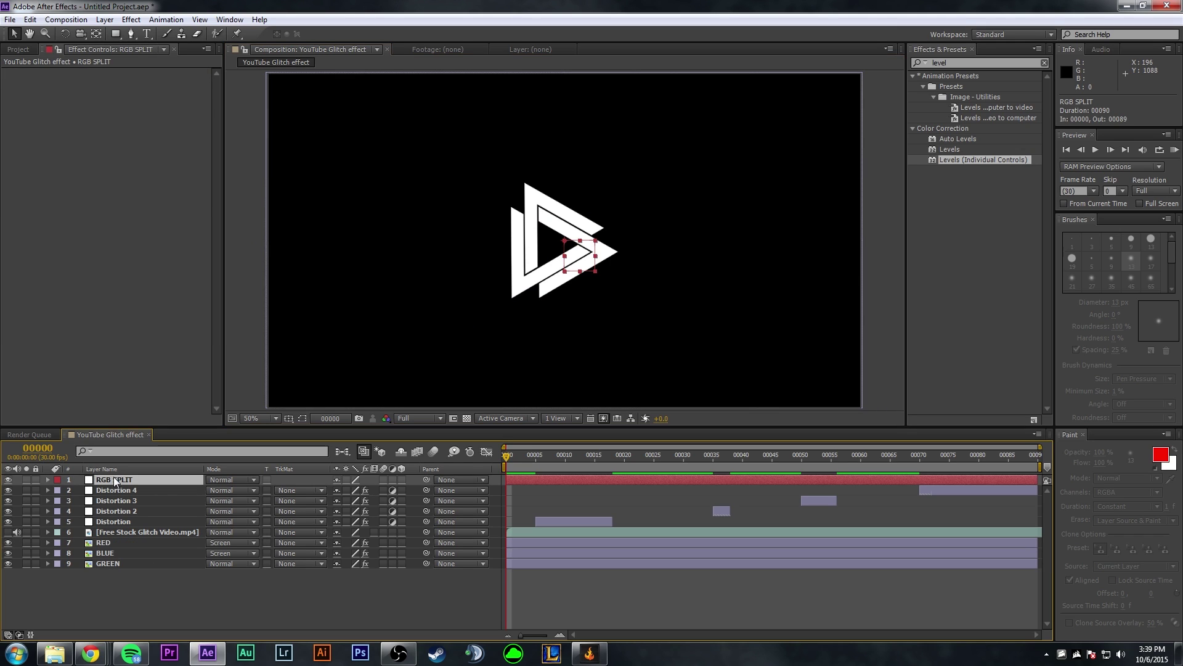
double_click(977, 60)
type("s")
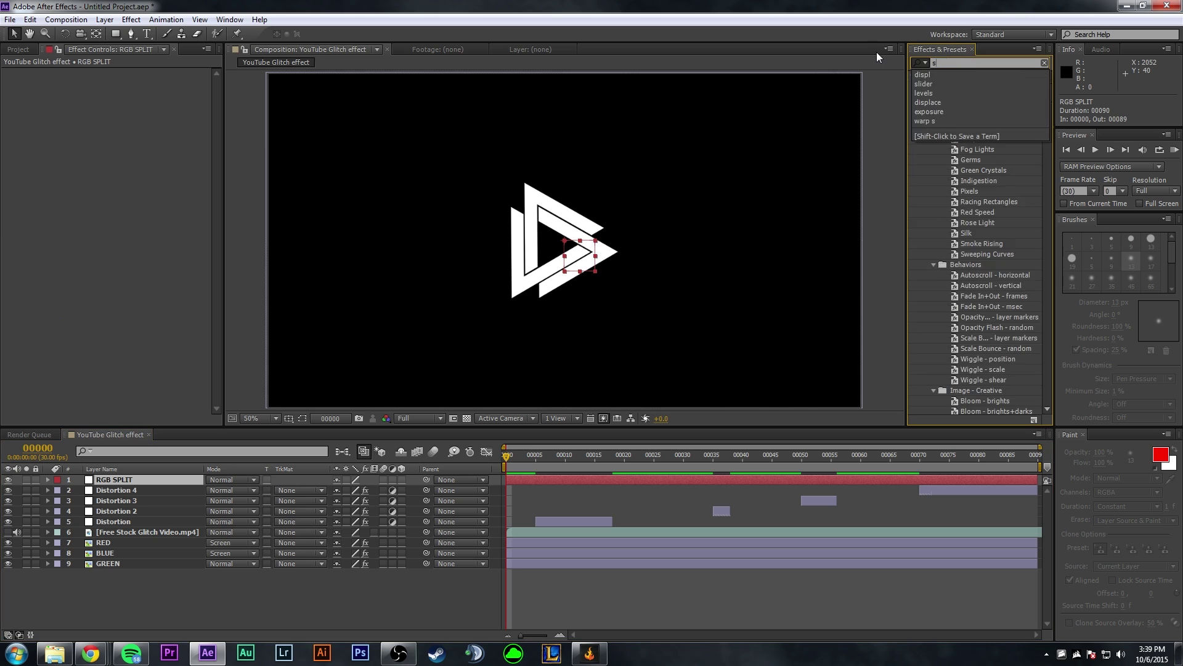
type("lider")
left_click_drag(969, 89, 78, 57)
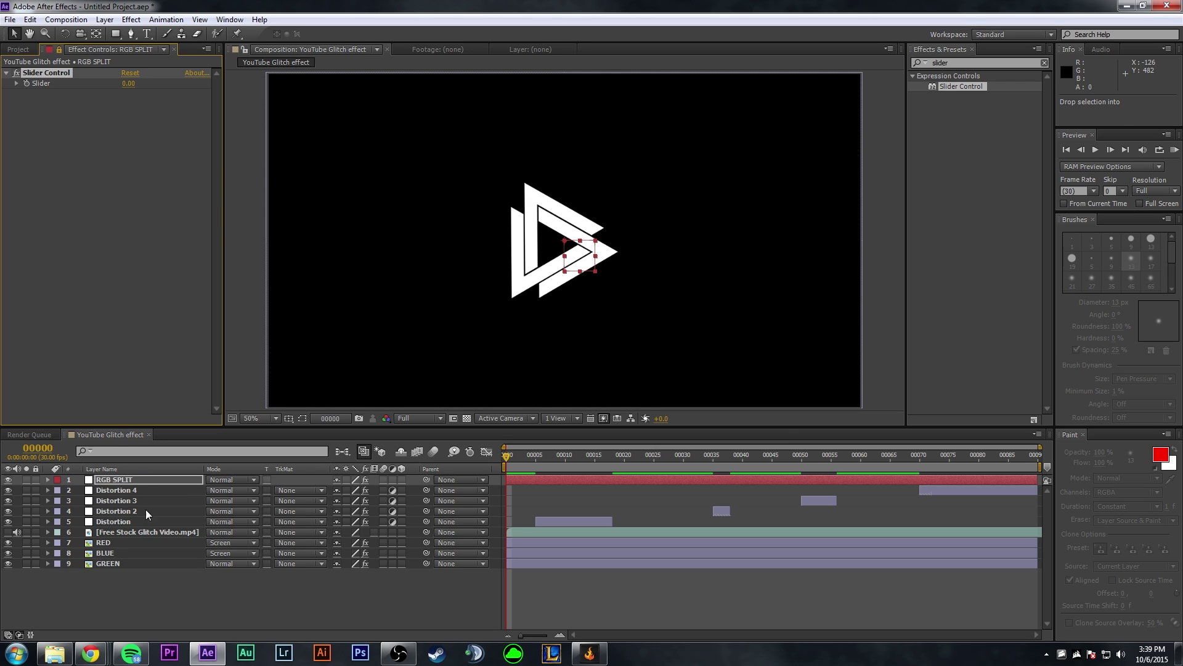
Try shifting the colour layers out of alignment once more and undo each move
left_click(125, 544)
left_click_drag(522, 287, 573, 249)
key("ctrl+z")
left_click(158, 551)
key("ctrl+z")
left_click(127, 563)
key("ctrl+z")
left_click(104, 545)
key("ctrl+z")
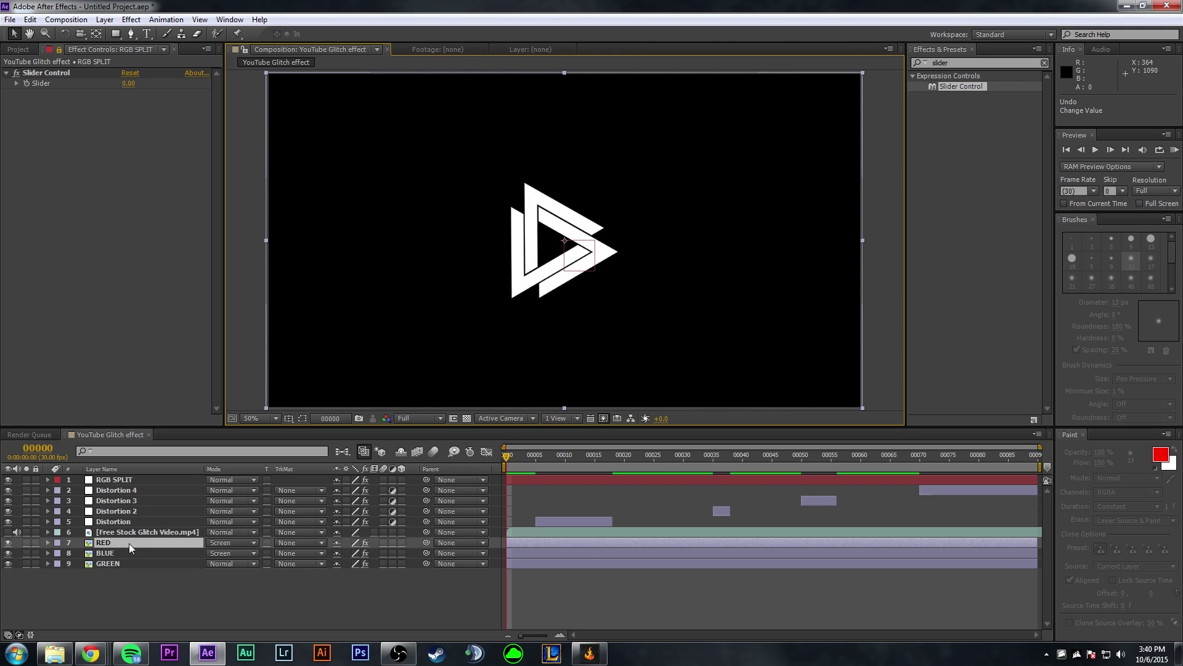
Add a wiggle expression to the RED layer's Position with frequency 10 and its amount linked to the RGB SPLIT Slider Control, then collapse the layer
key("p")
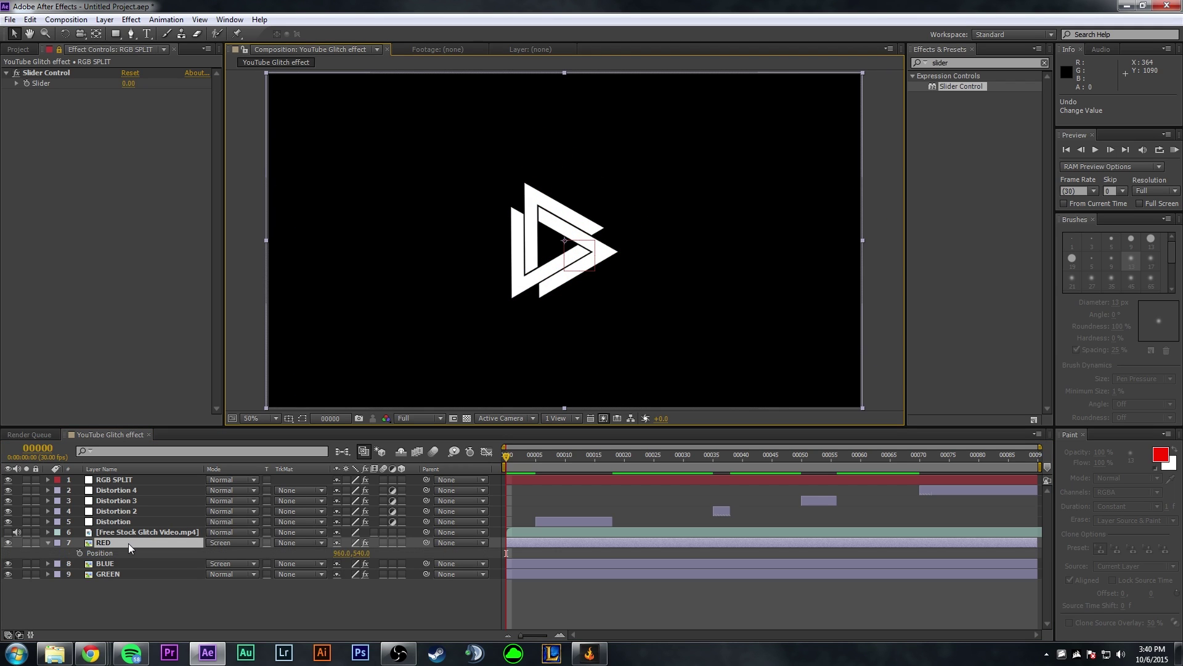
left_click(80, 551, "alt")
type("wiggle(10,")
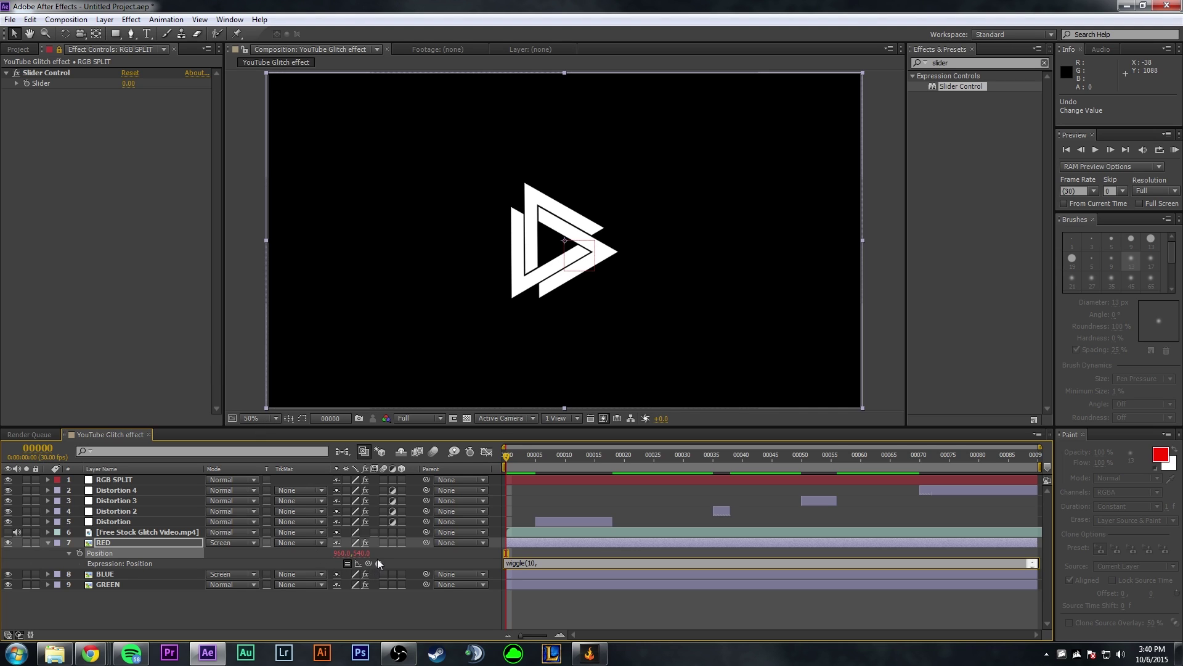
left_click_drag(368, 563, 37, 79)
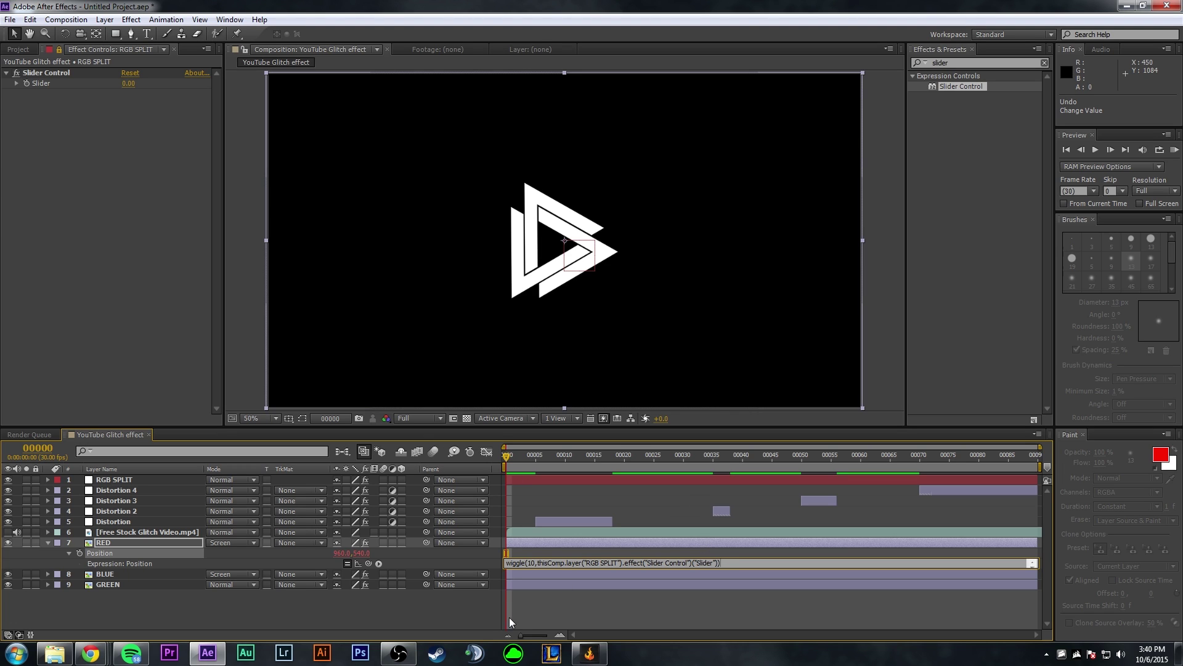
left_click(48, 542)
left_click(48, 542)
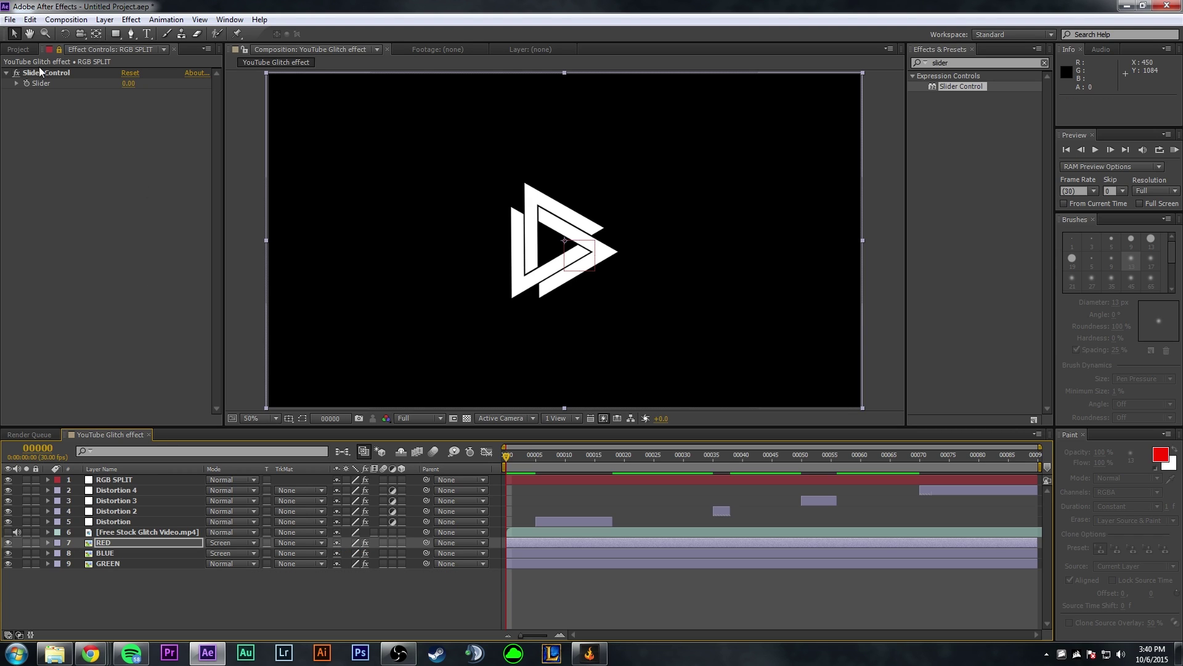
Set the RGB SPLIT Slider to 20, preview the wiggling colour split, and return to the first frame
mouse_move(126, 89)
left_mouse_down()
mouse_move(245, 92)
mouse_move(37, 98)
mouse_move(179, 99)
mouse_move(146, 98)
left_mouse_up()
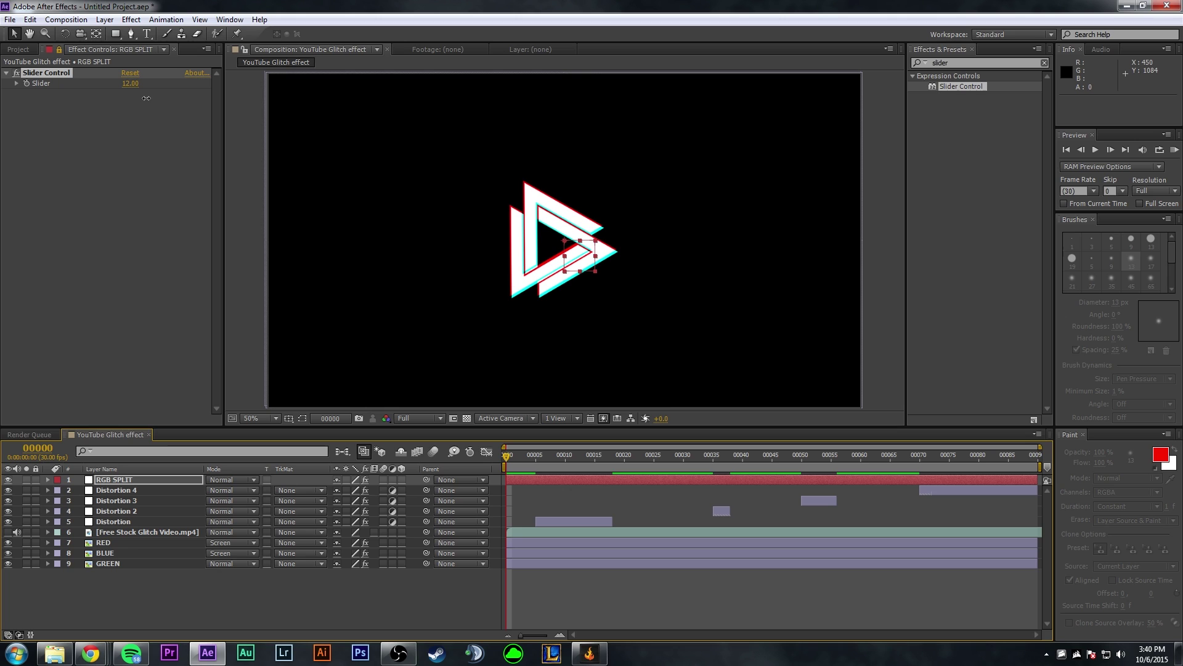
left_click(132, 84)
key("Return")
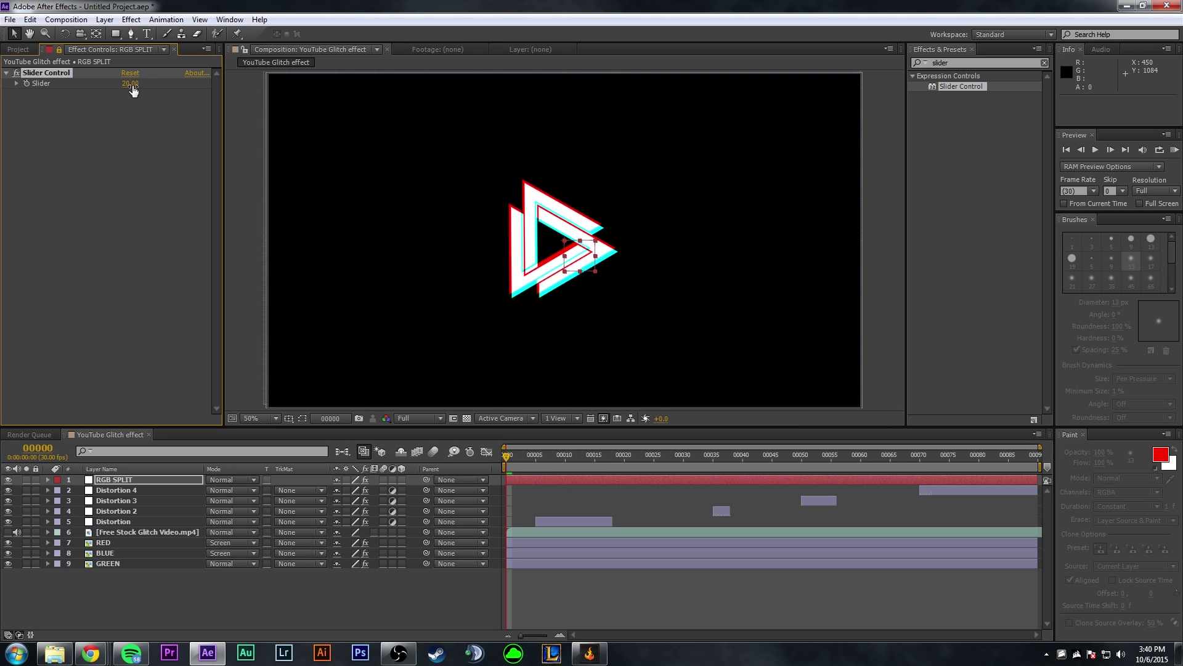
key("space")
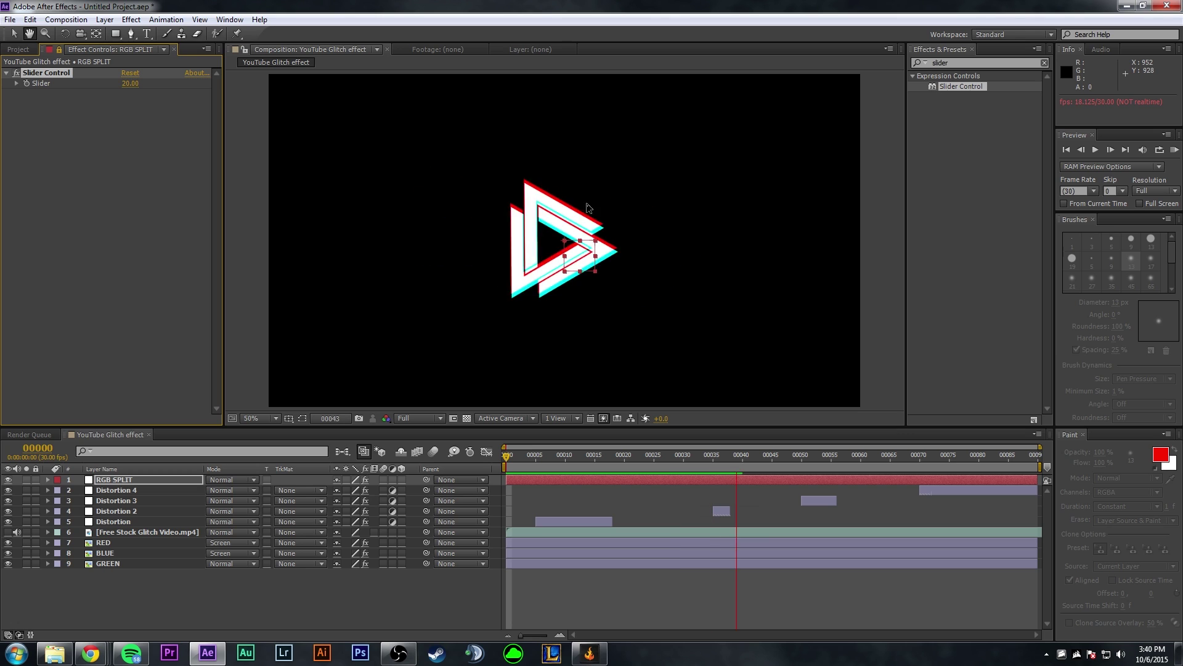
key("space")
left_click_drag(536, 456, 505, 466)
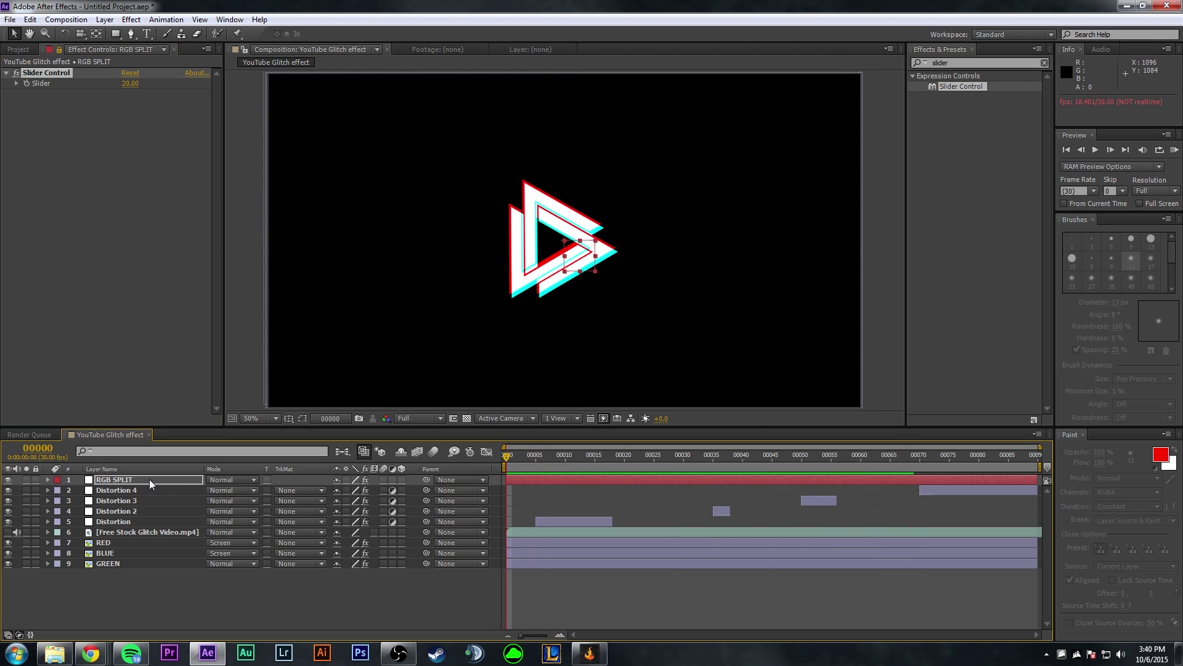
Expand the RGB SPLIT layer's Slider Control in the timeline, set its Slider to 0 and start keyframing it at frame 0
left_click(48, 480)
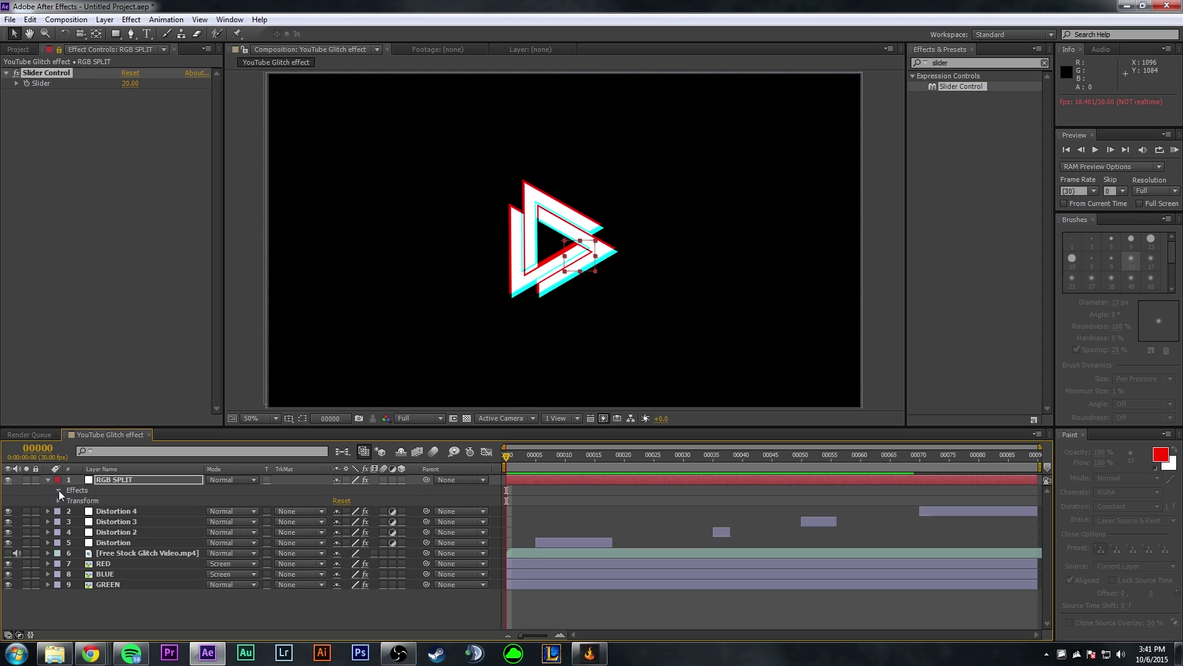
left_click(58, 490)
left_click(69, 501)
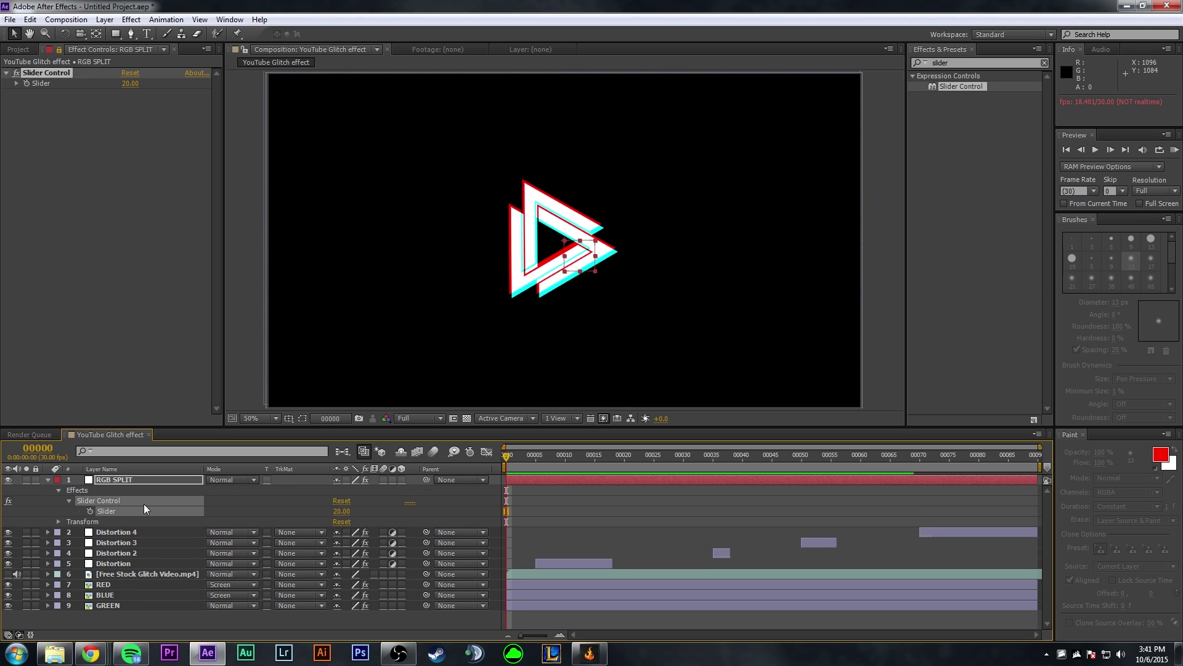
left_click(336, 511)
type("0")
key("Return")
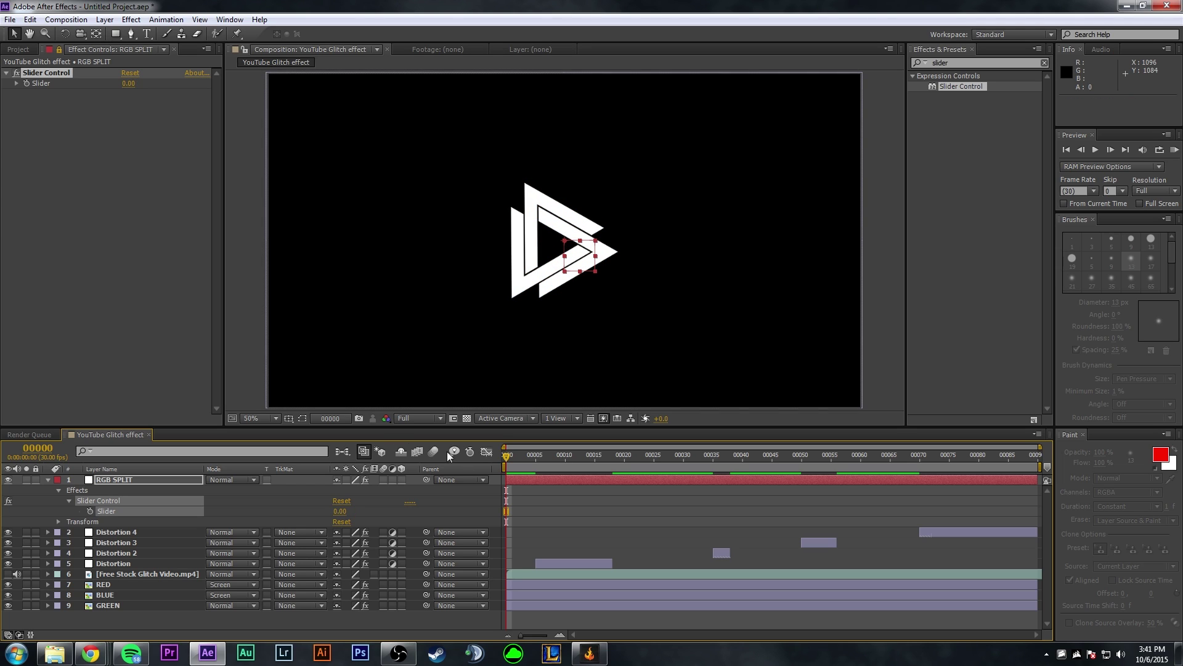
left_click(91, 510)
Add Slider keyframes of 0 at frame 4 and 20 at frame 5, where the Distortion layer begins
left_click_drag(510, 458, 534, 458)
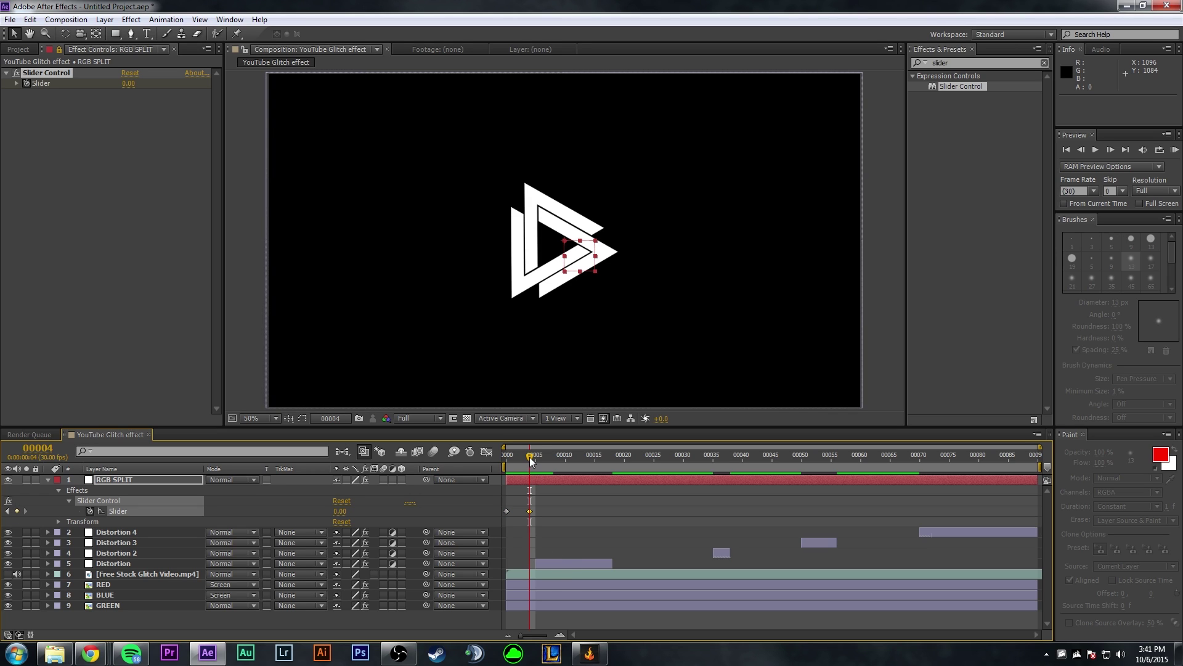
left_click_drag(530, 457, 534, 457)
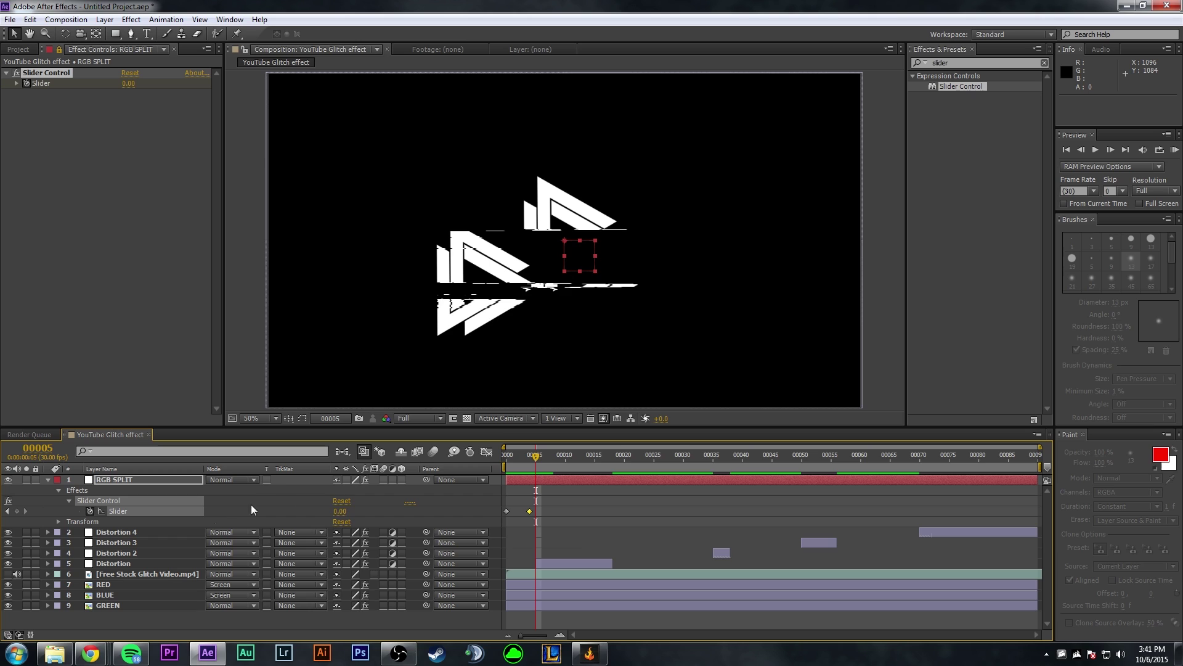
left_click(343, 510)
key("Return")
Hold the Slider at 20 with a keyframe at frame 18 and set it to 0 at frame 19
left_click_drag(535, 457, 608, 467)
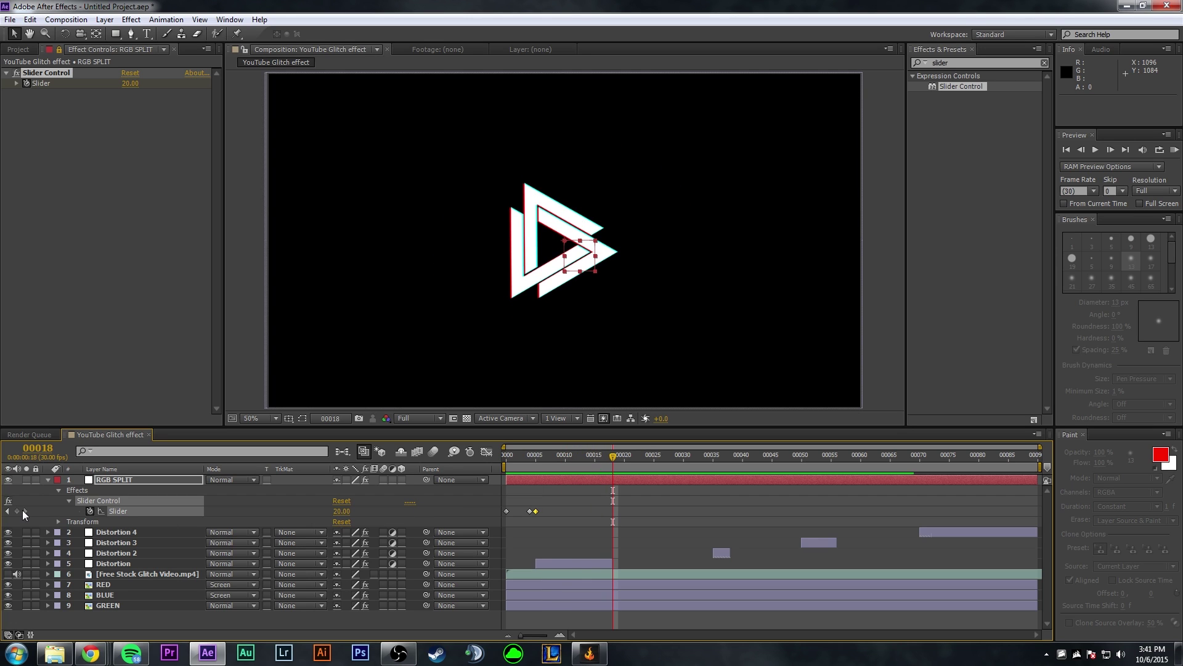
left_click_drag(608, 458, 617, 458)
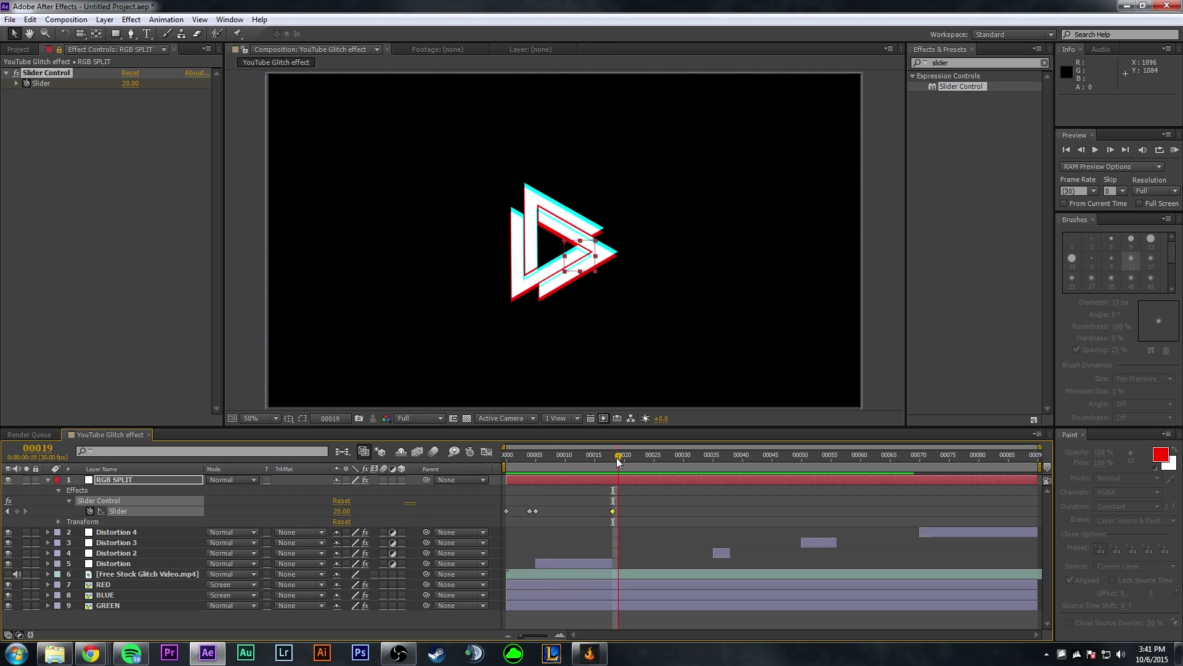
left_click(340, 511)
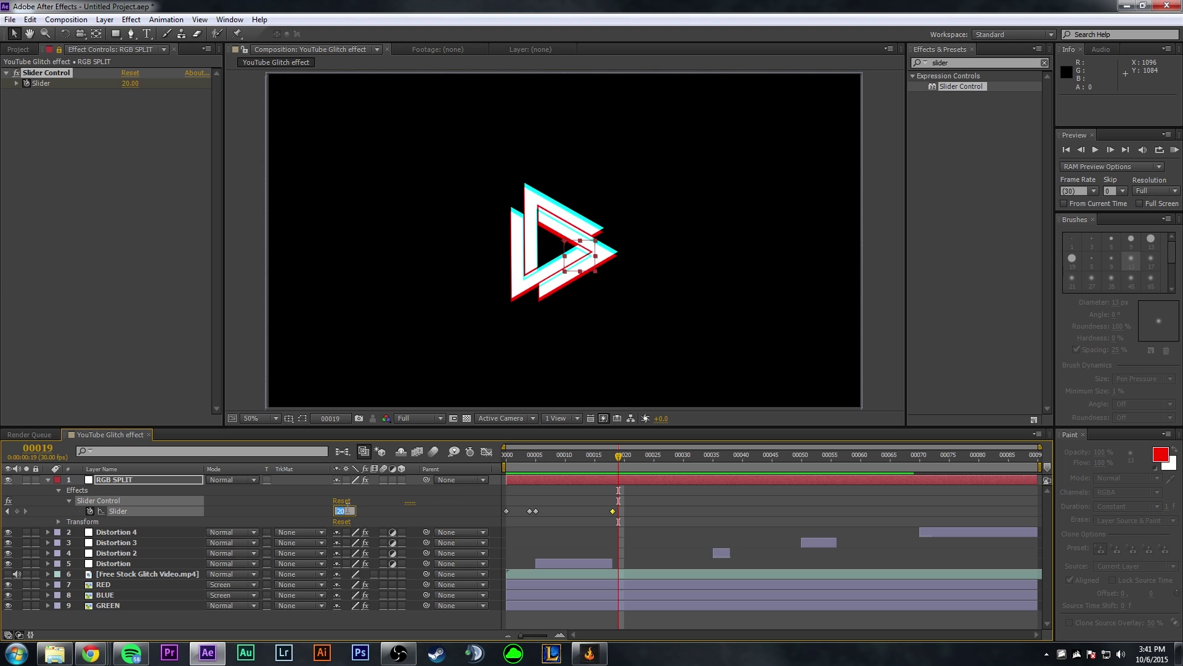
key("Return")
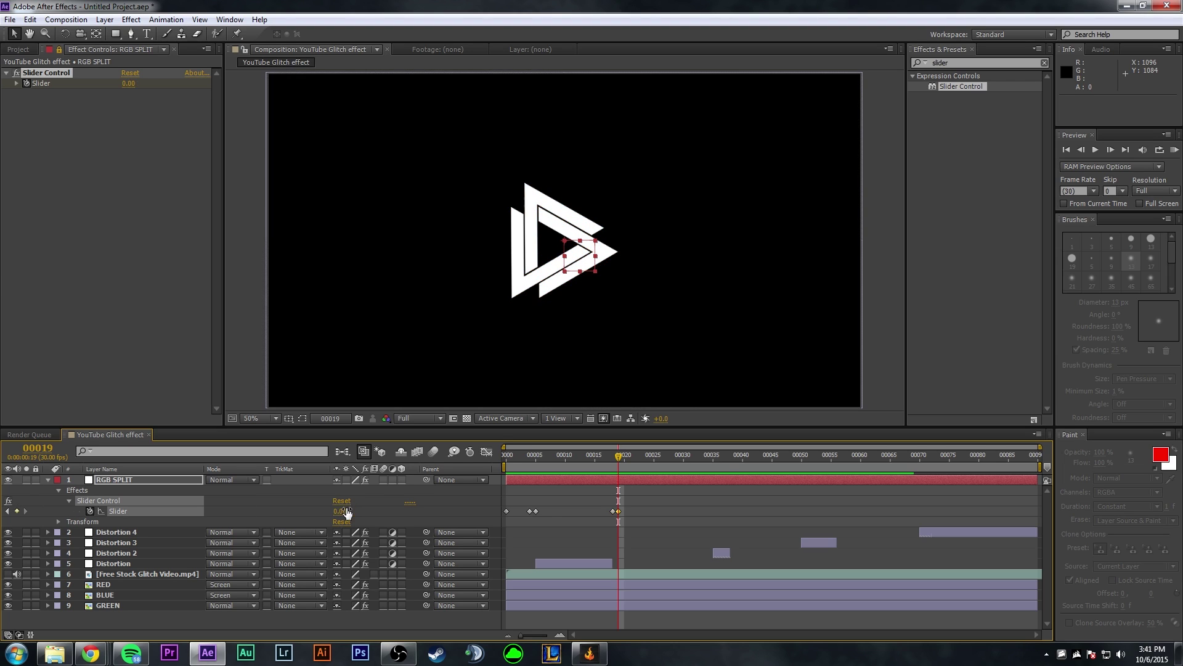
Copy the four Slider keyframes around the Distortion layer and paste them at frame 35, where Distortion 2 begins
left_click_drag(613, 460, 714, 493)
left_click_drag(643, 522, 524, 502)
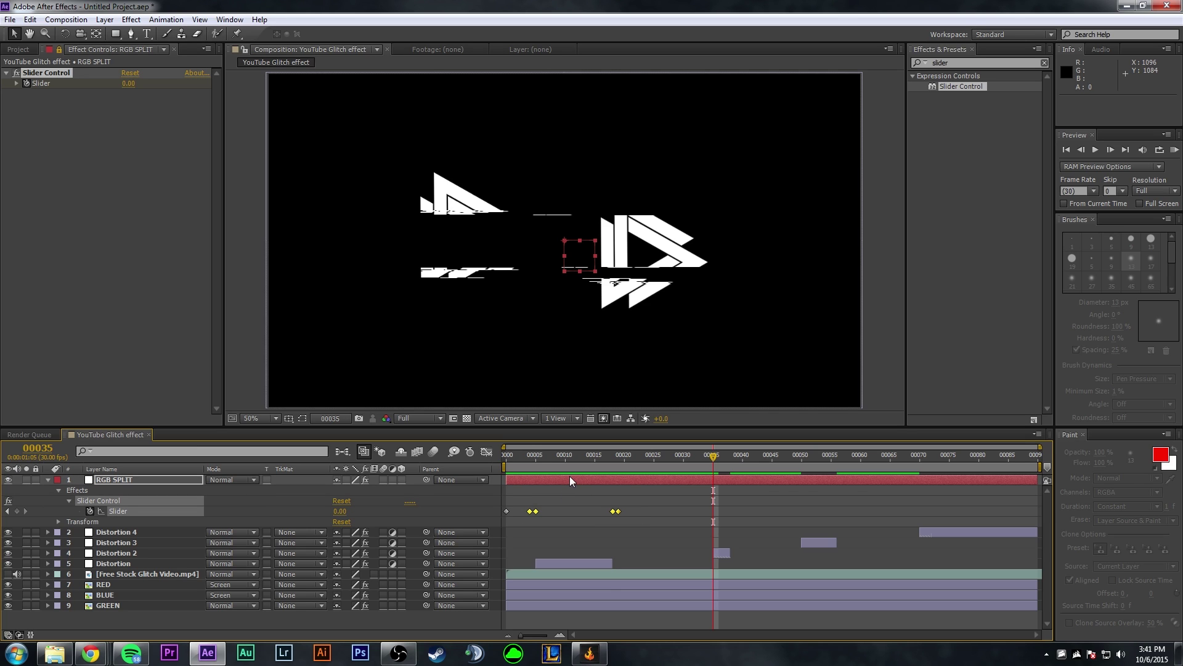
key("ctrl+c")
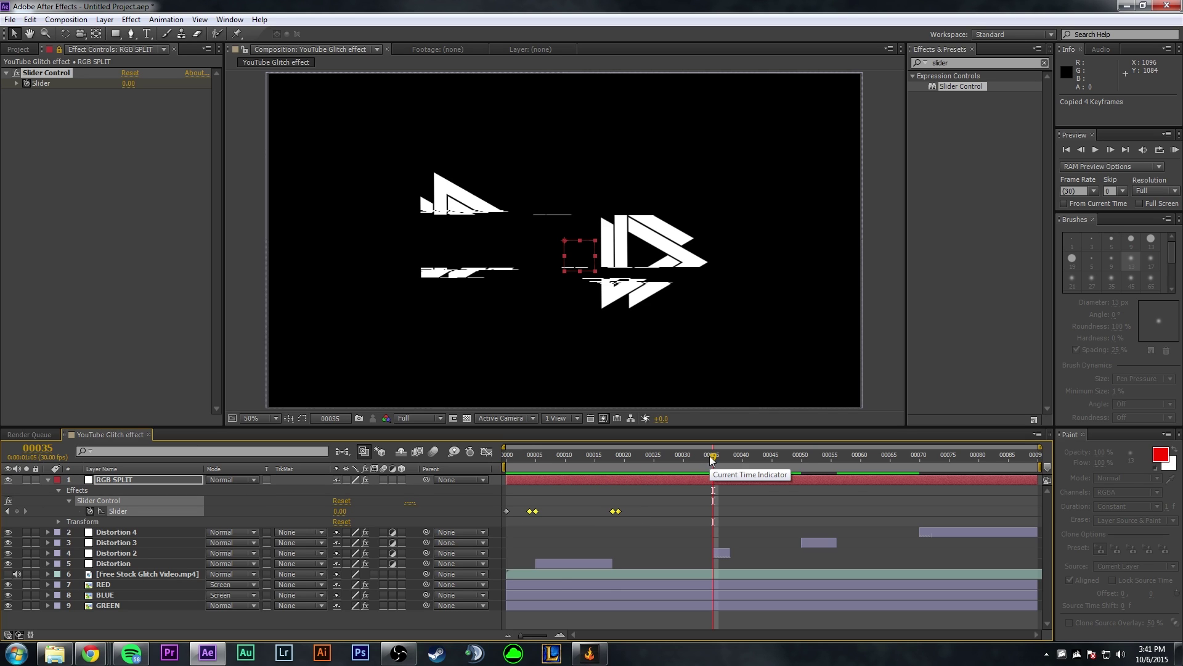
key("ctrl+v")
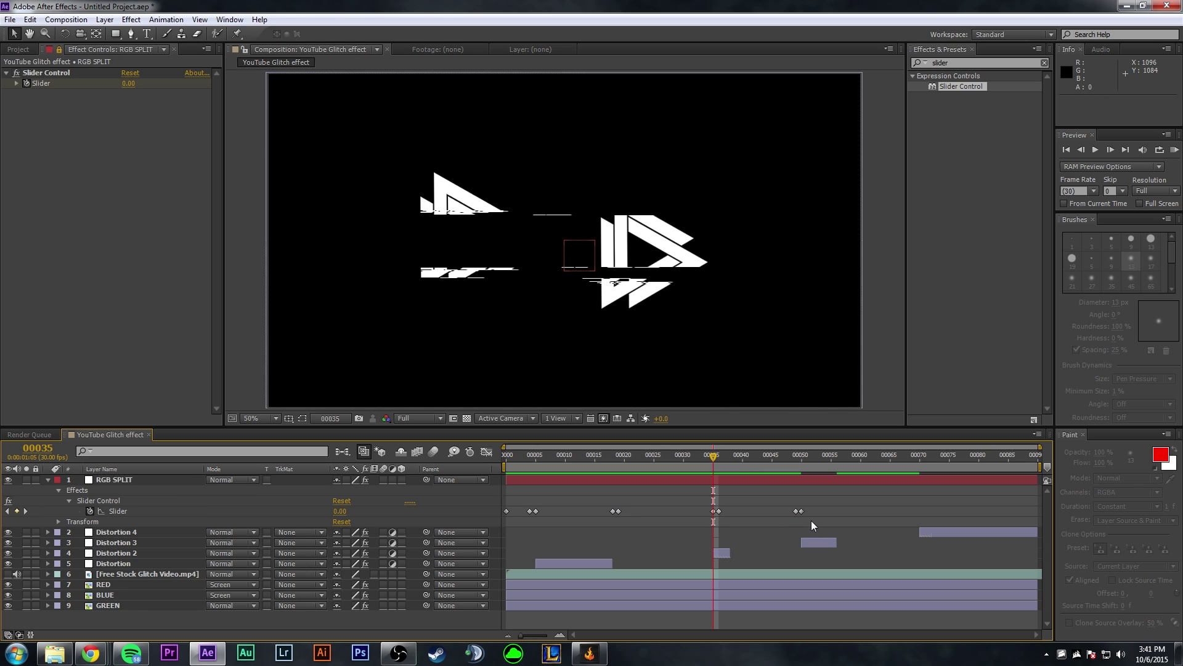
Retime the pasted Slider keyframes around Distortion 2, placing the first pair at frames 34 and 35 and the last pair at 38 and 39
left_click_drag(796, 511, 725, 511)
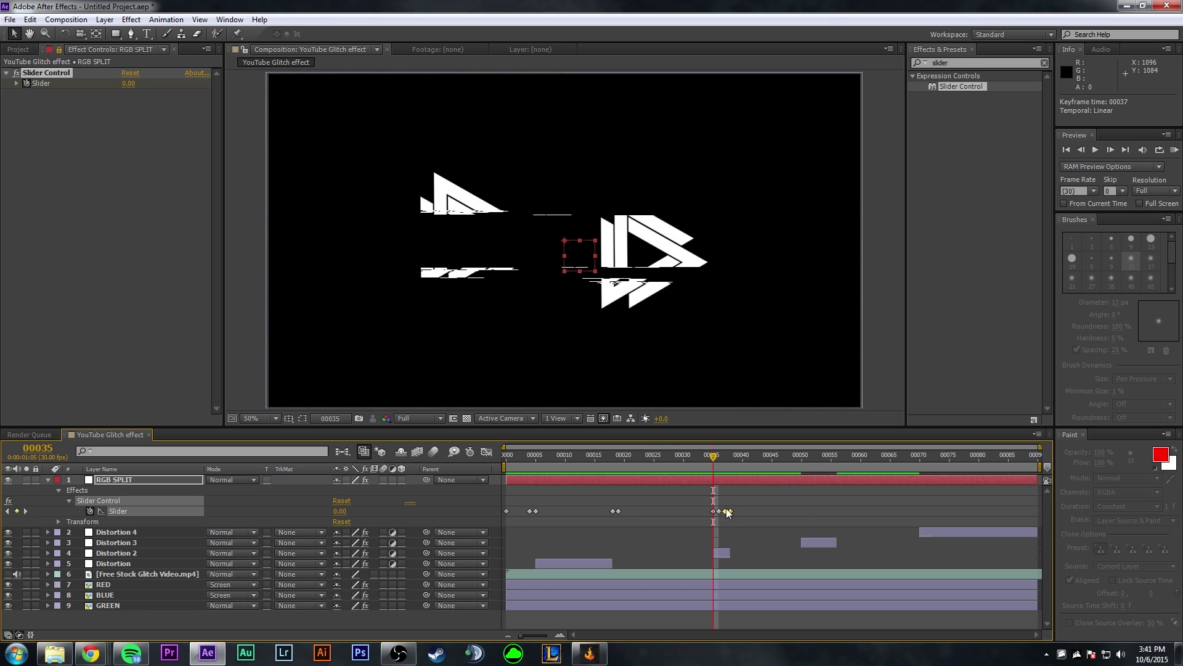
left_click_drag(711, 468, 718, 461)
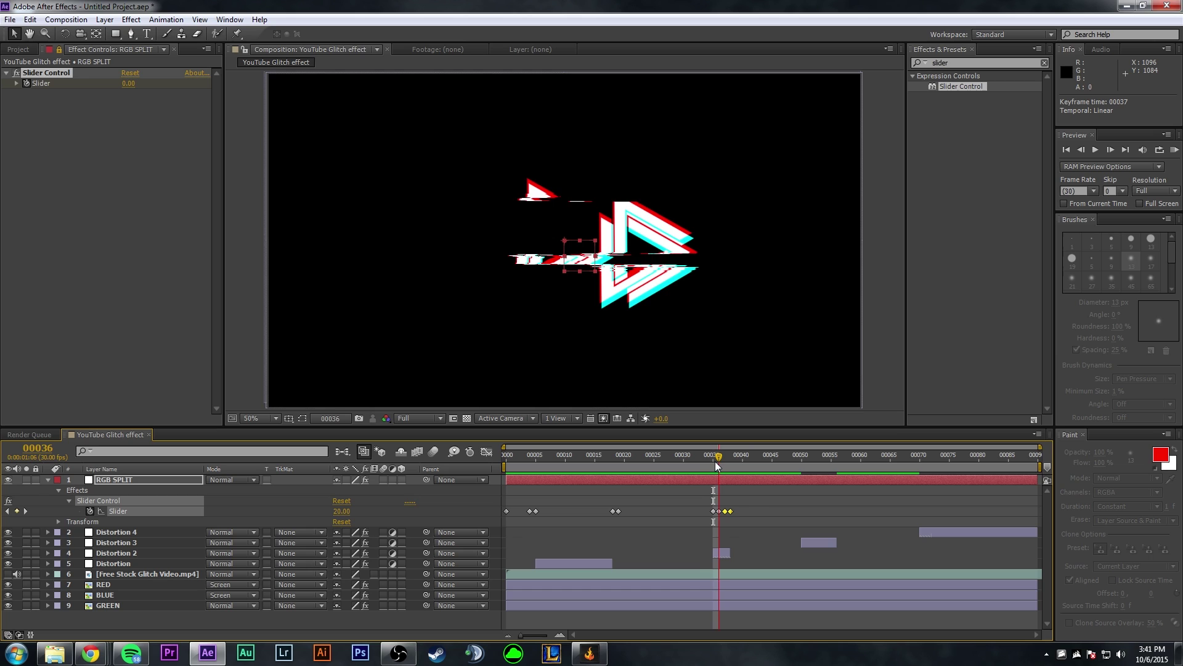
left_click_drag(744, 517, 713, 505)
left_click_drag(776, 528, 719, 511)
left_click(719, 512)
left_click(732, 513)
left_click_drag(719, 512, 729, 513)
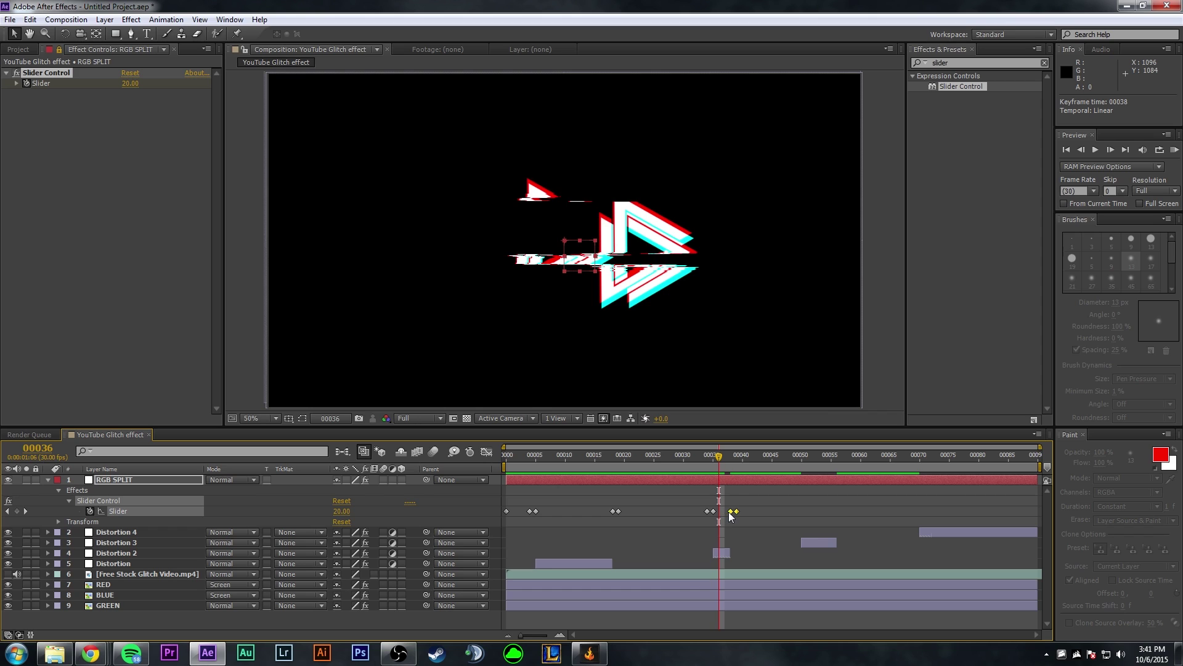
left_click_drag(726, 464, 731, 464)
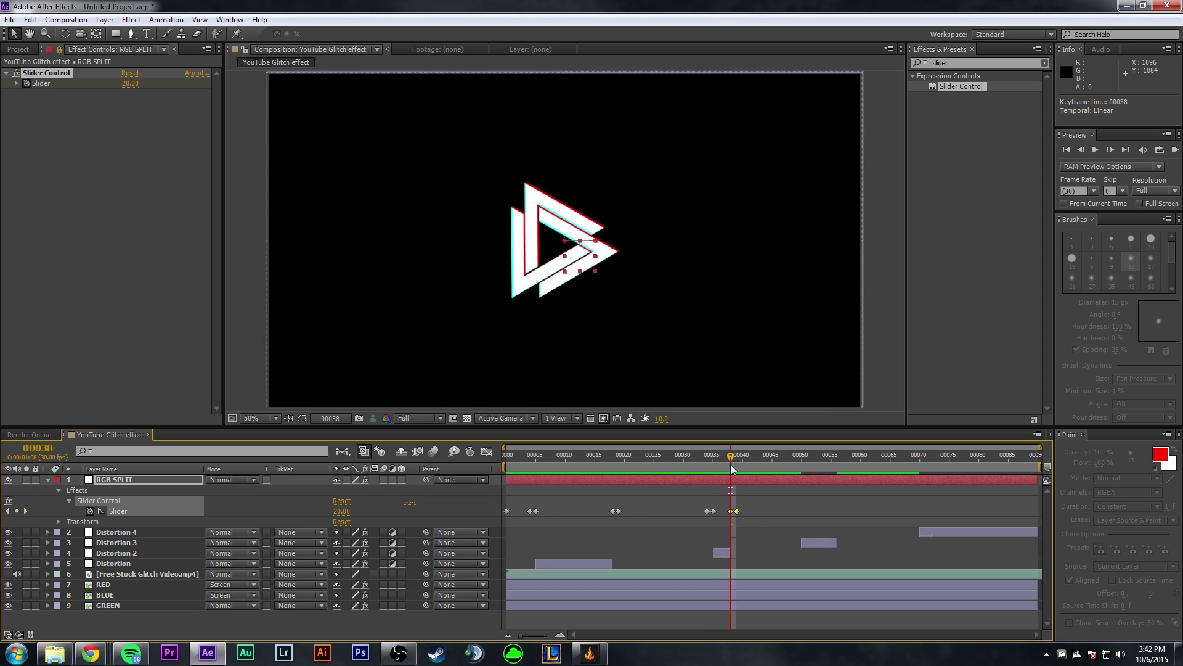
Copy the four Distortion 2 Slider keyframes to Distortion 3, with the first pair at frames 49 and 50 and the last pair at 56 and 57
left_click_drag(752, 521, 697, 506)
key("ctrl+c")
left_click(802, 456)
key("ctrl+v")
mouse_move(816, 519)
left_mouse_down()
mouse_move(801, 503)
mouse_move(835, 512)
left_mouse_up()
left_click(848, 513)
left_click_drag(808, 458, 830, 460)
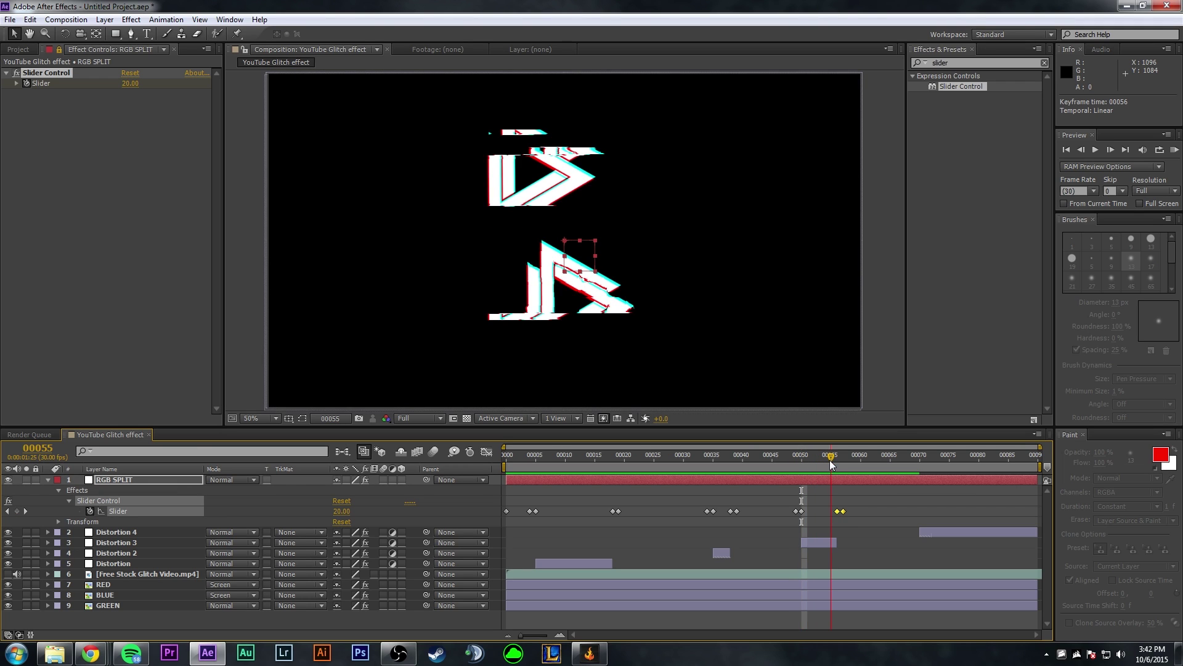
Set the Distortion 3 Slider keyframes at frames 56 and 50 to 10
left_click(835, 512)
double_click(837, 510)
type("10")
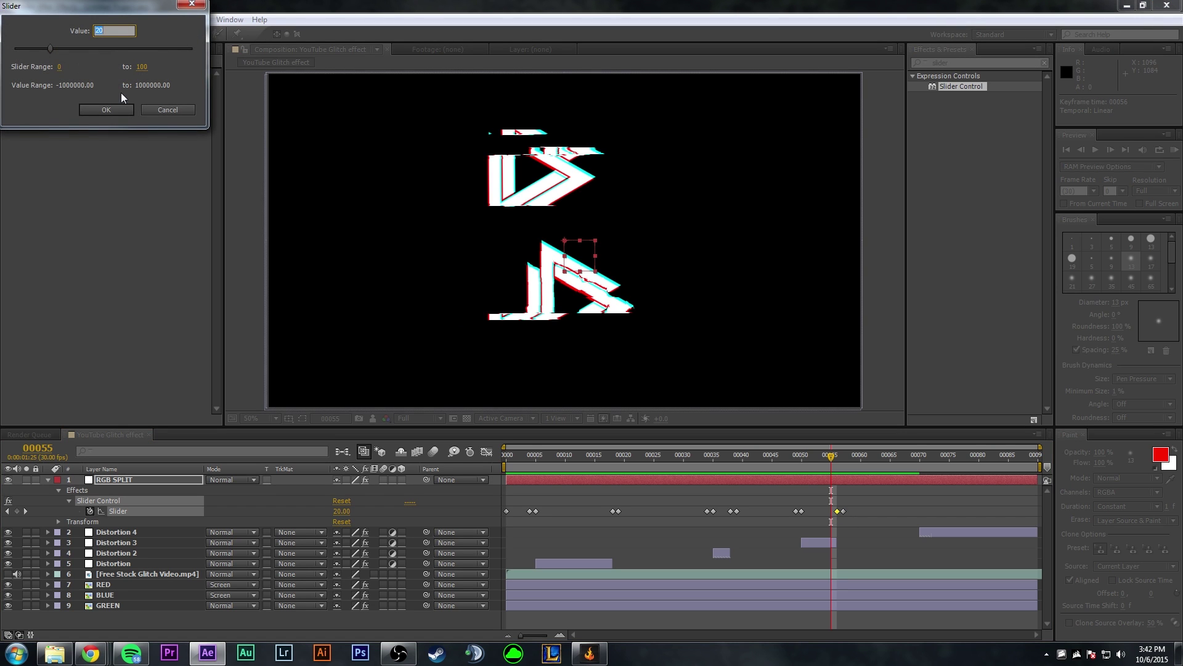
key("Return")
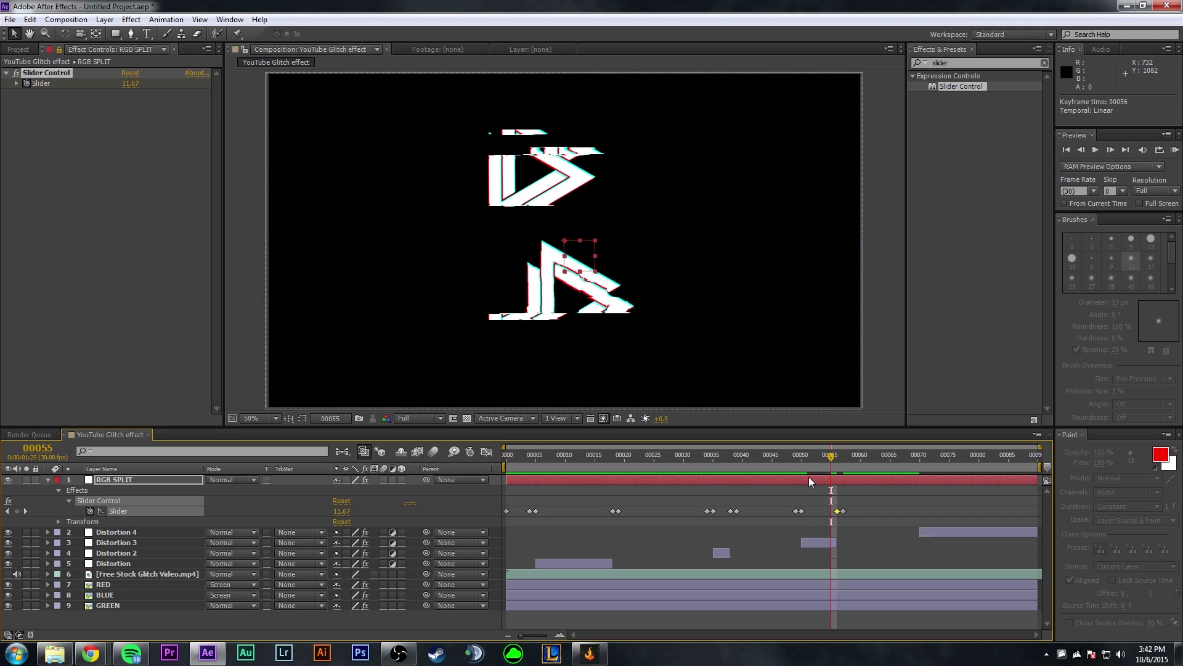
key("j")
double_click(800, 511)
type("10")
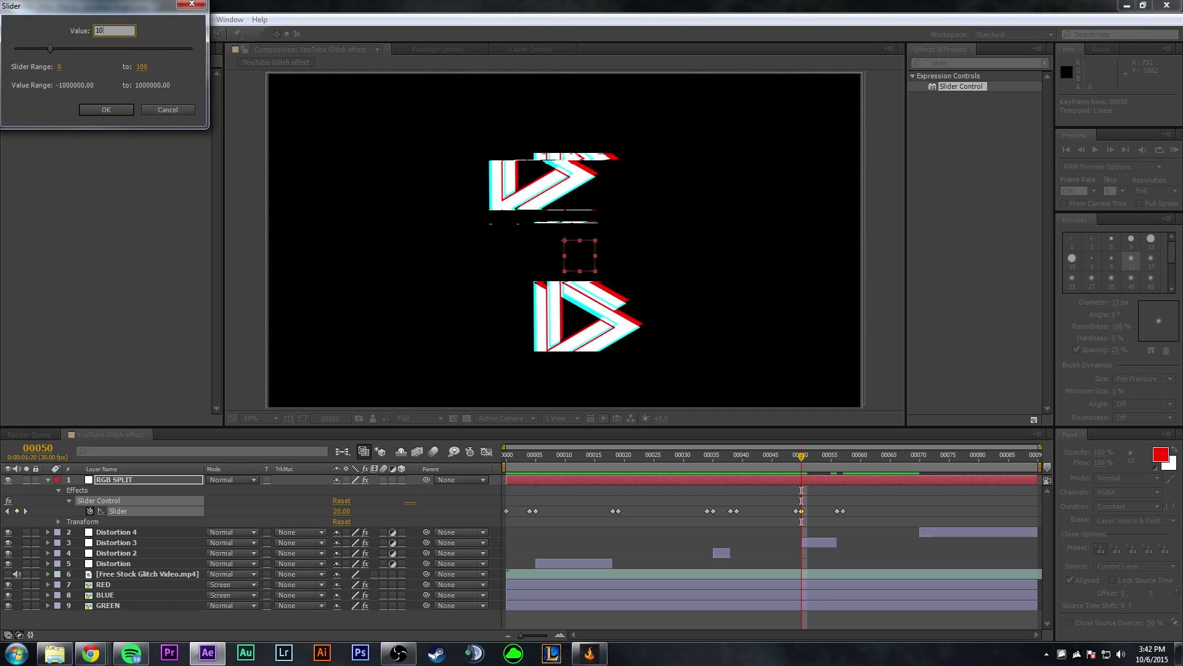
key("Return")
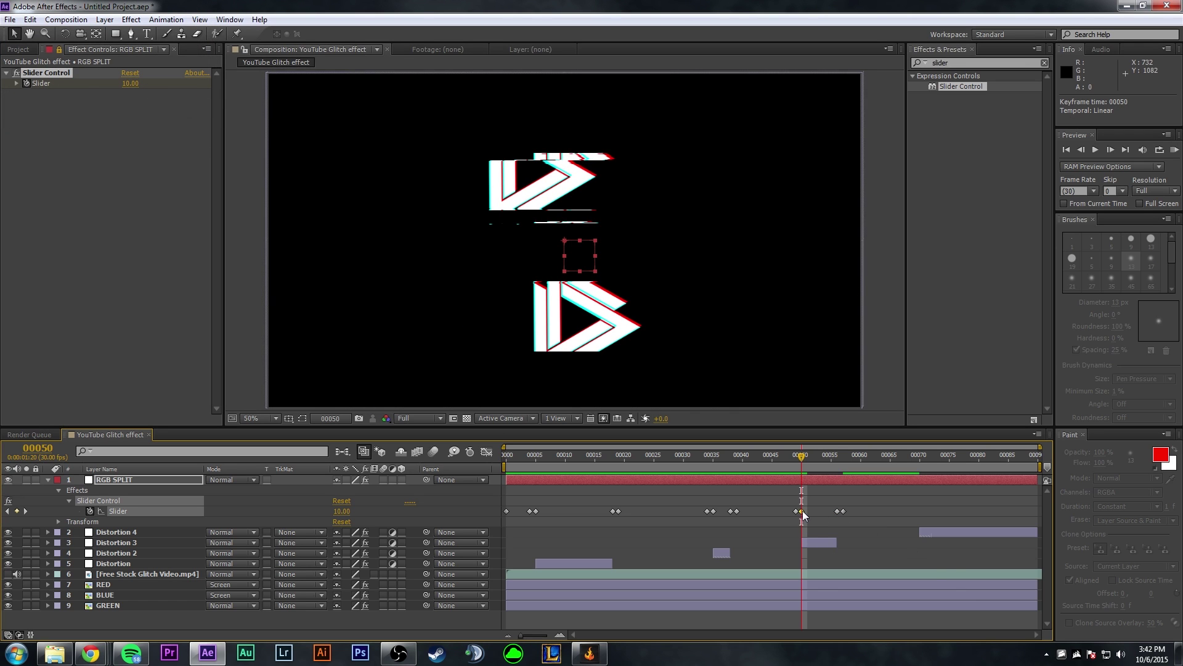
Raise the Slider keyframe at frame 50 to 100 and return to the first frame
double_click(801, 512)
type("100")
key("Return")
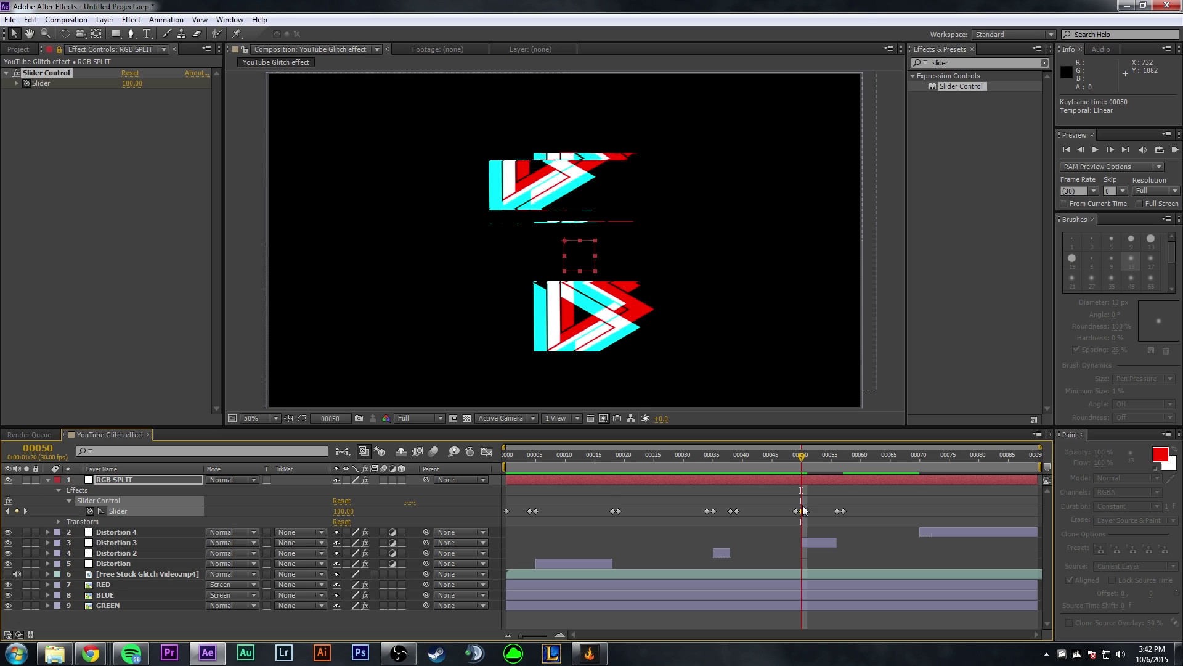
left_click_drag(813, 455, 485, 458)
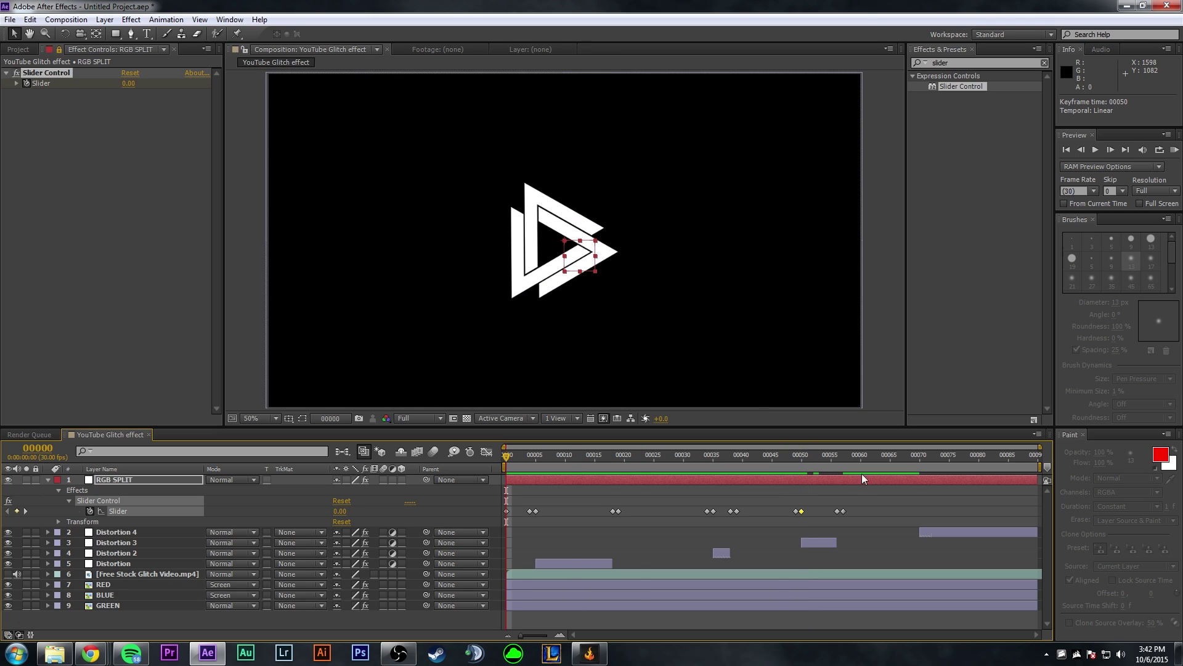
Copy the four Distortion 2 Slider keyframes, place them around the start and end of Distortion 4, and trim that layer to end at frame 88
left_click_drag(760, 520, 697, 502)
key("ctrl+c")
left_click(923, 464)
key("ctrl+v")
left_click_drag(933, 517, 920, 515)
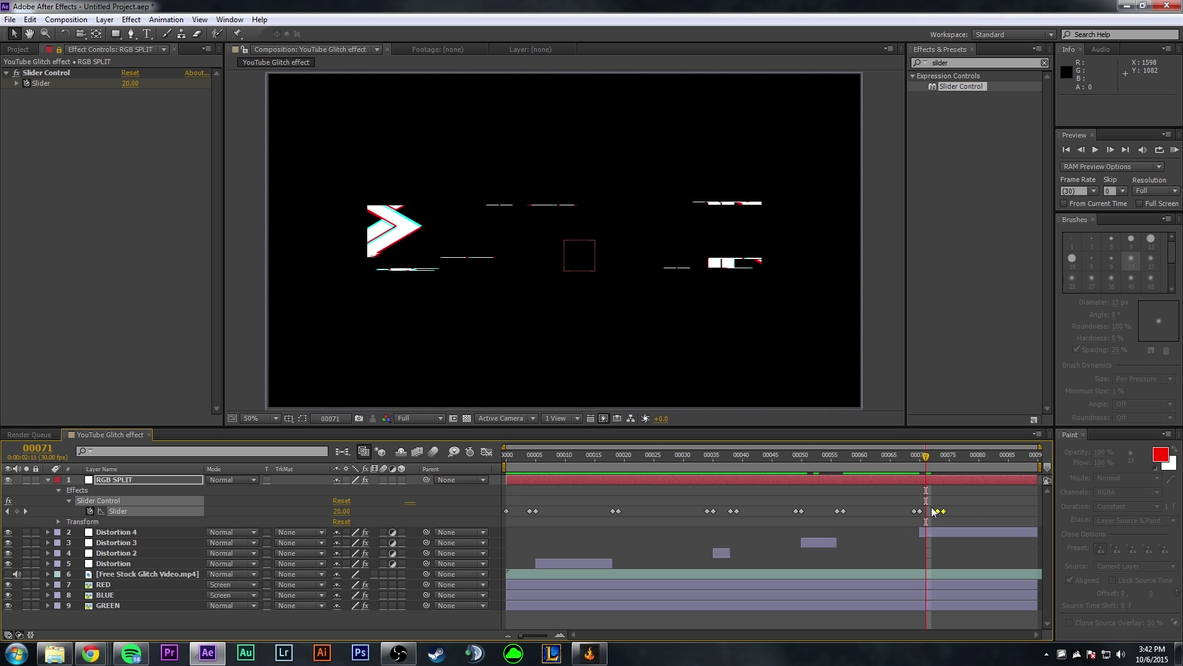
left_click(940, 511)
left_click_drag(940, 513, 1030, 532)
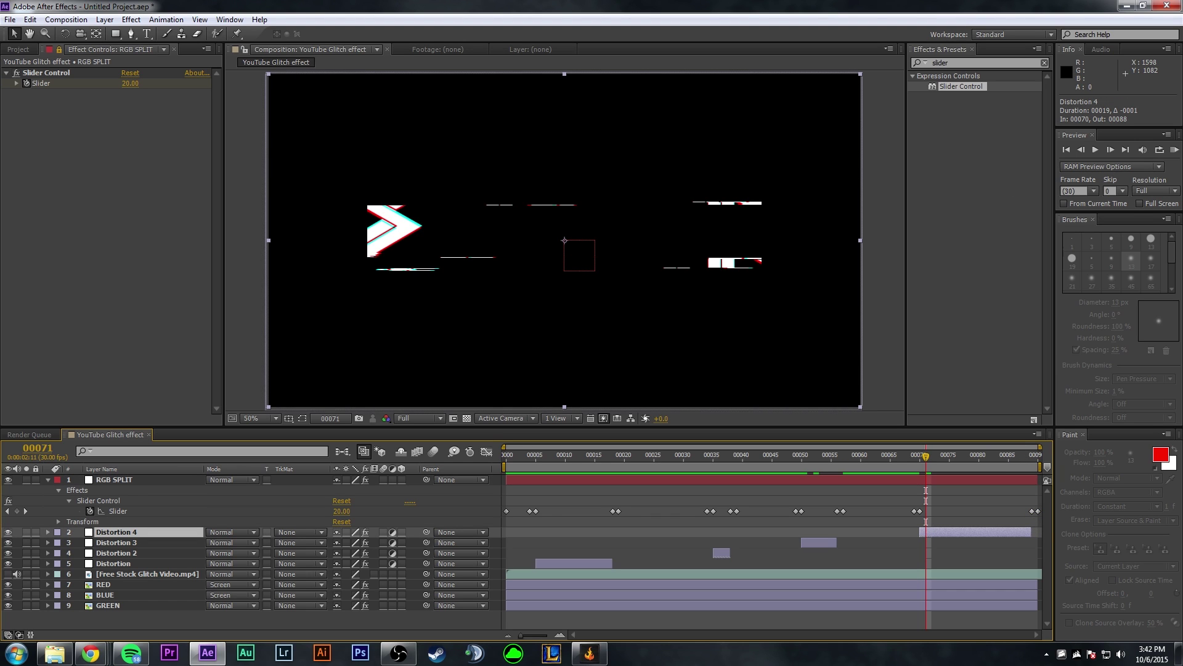
Play a RAM preview of the whole composition to check the glitch and RGB split timing
left_click(1172, 155)
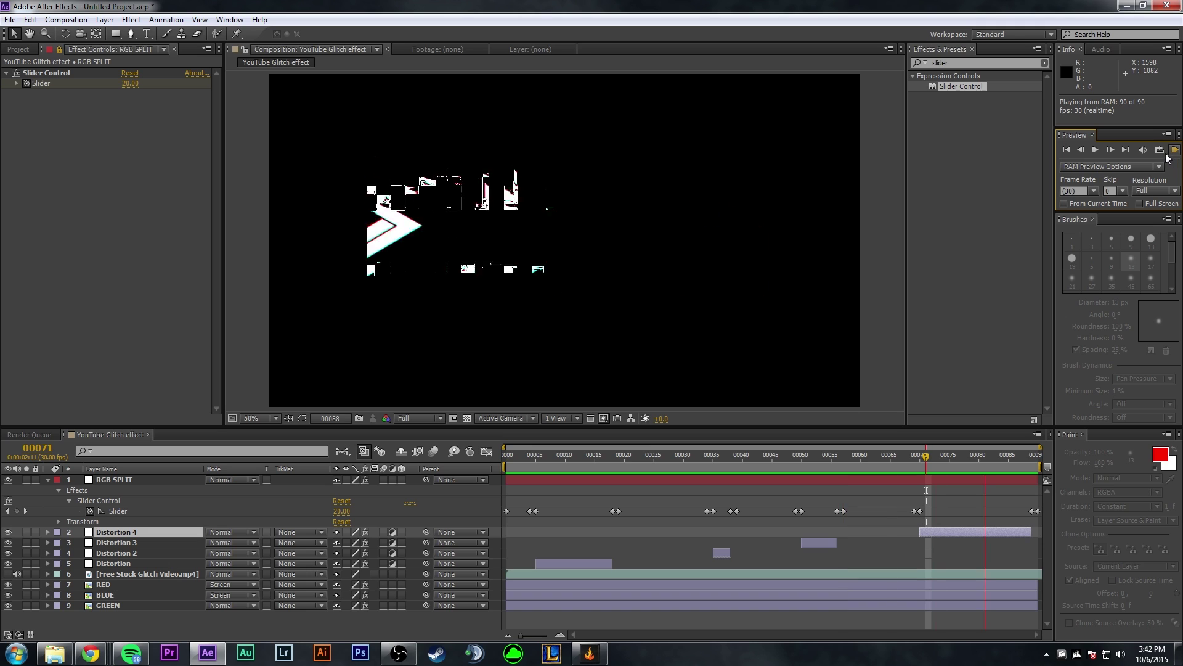
left_click(623, 372)
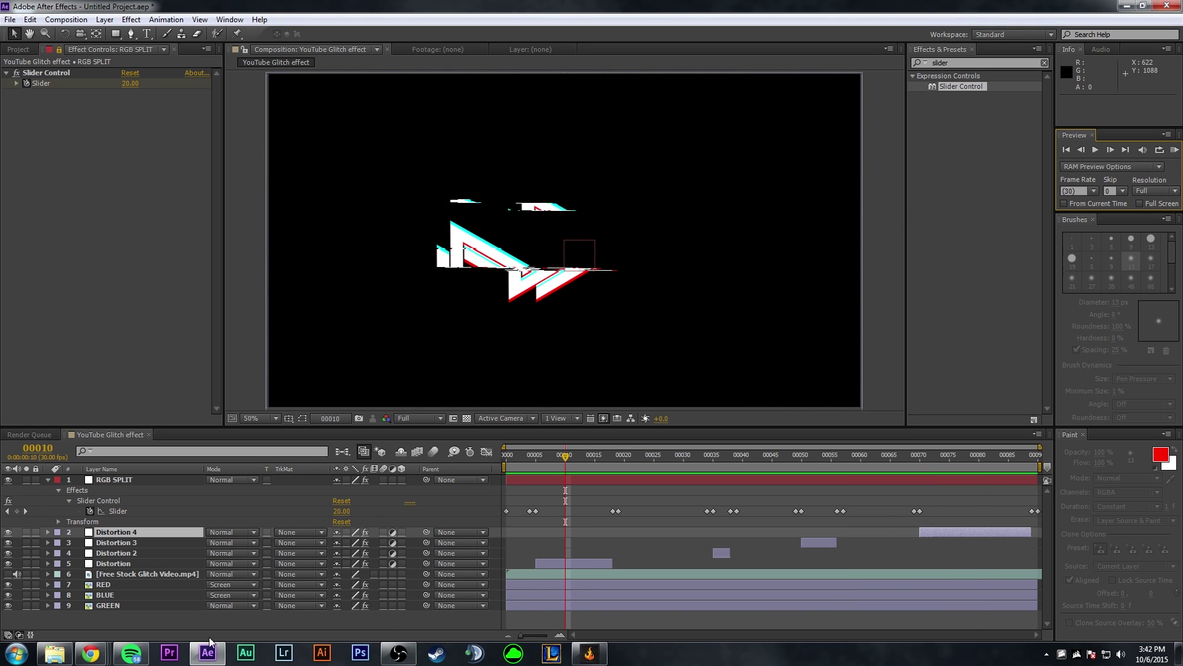
Create a new adjustment layer above all other layers and rename it Glitch
right_click(186, 621)
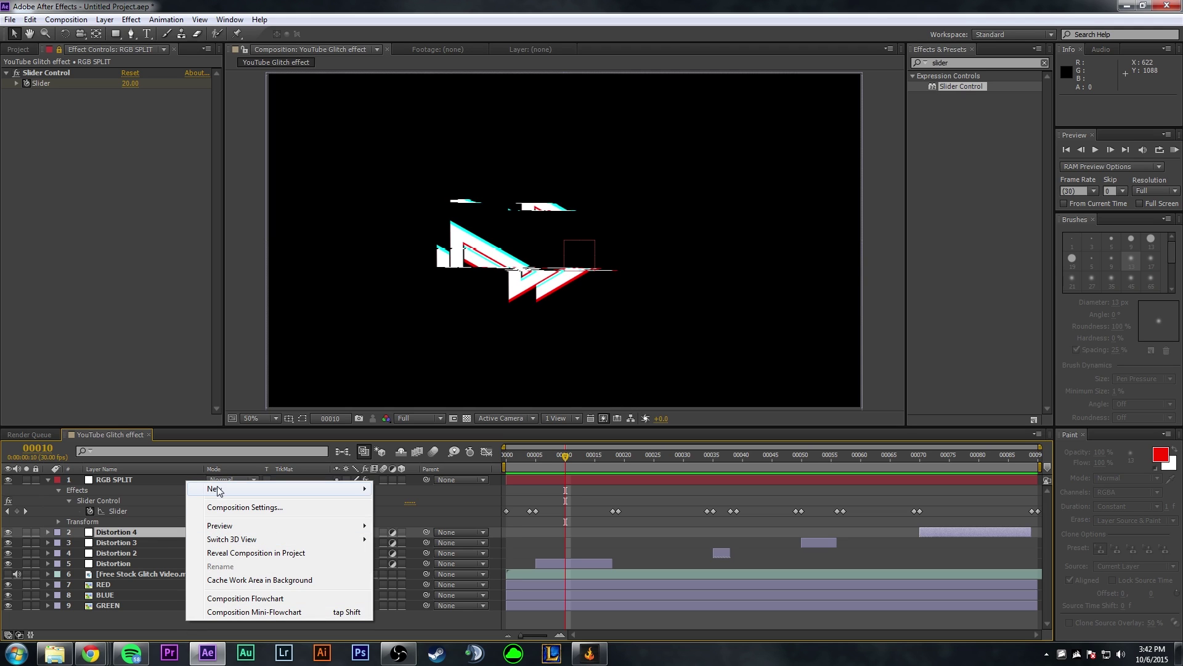
mouse_move(217, 489)
left_click(435, 588)
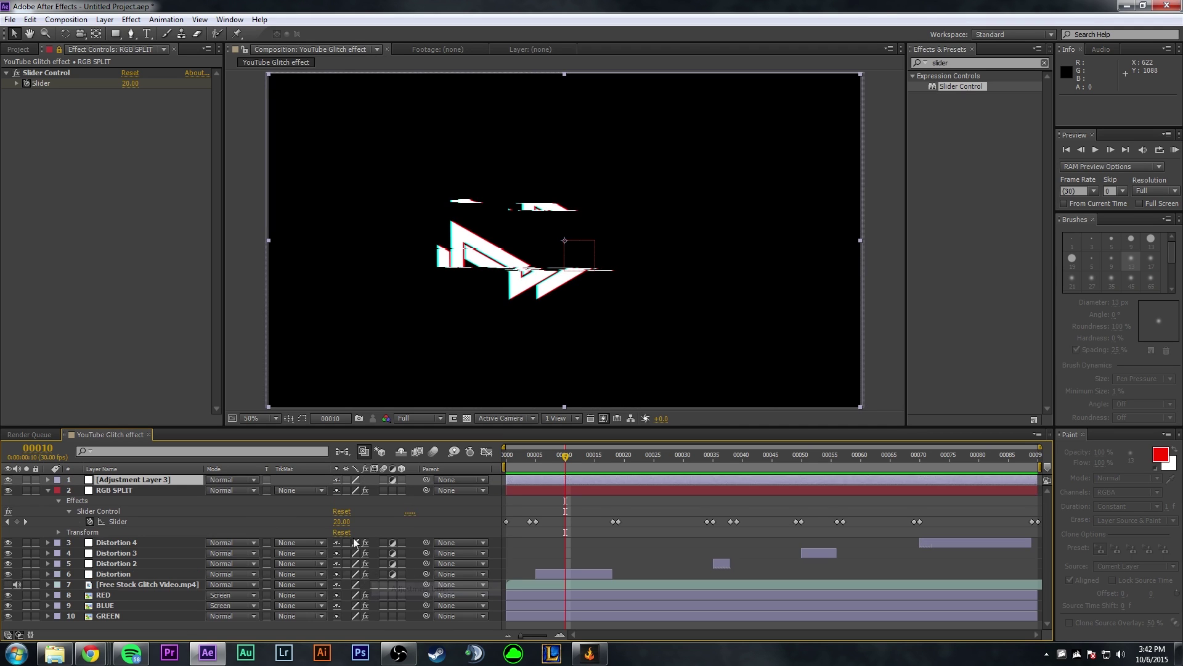
key("Return")
type("G")
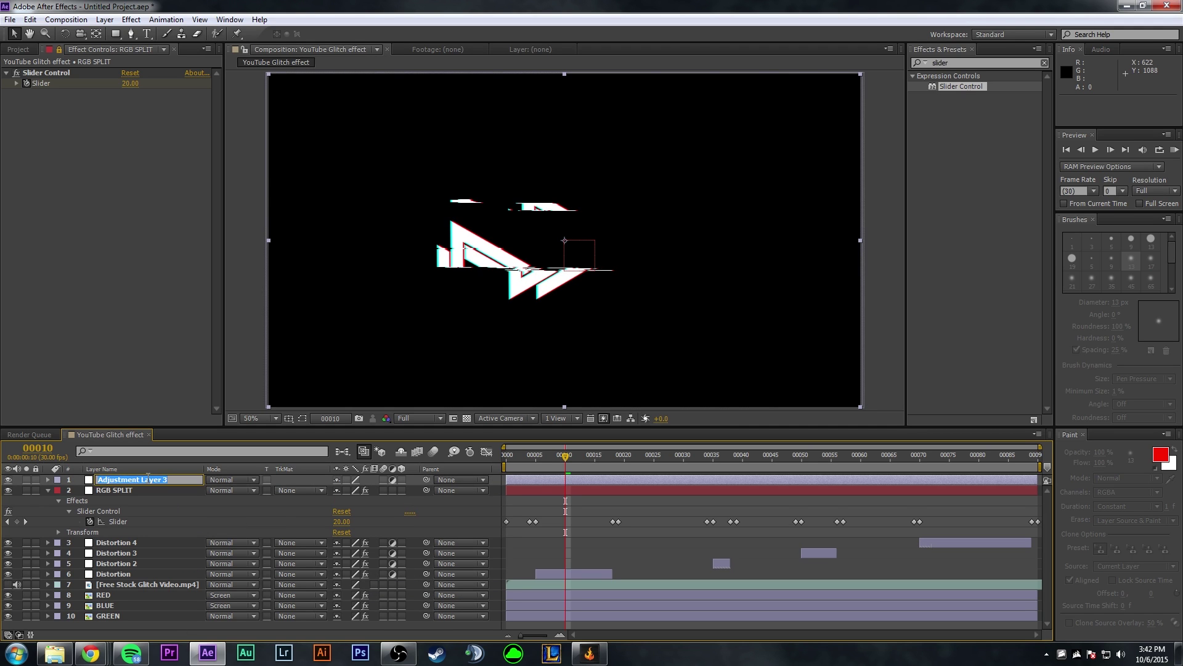
type("litch")
key("Return")
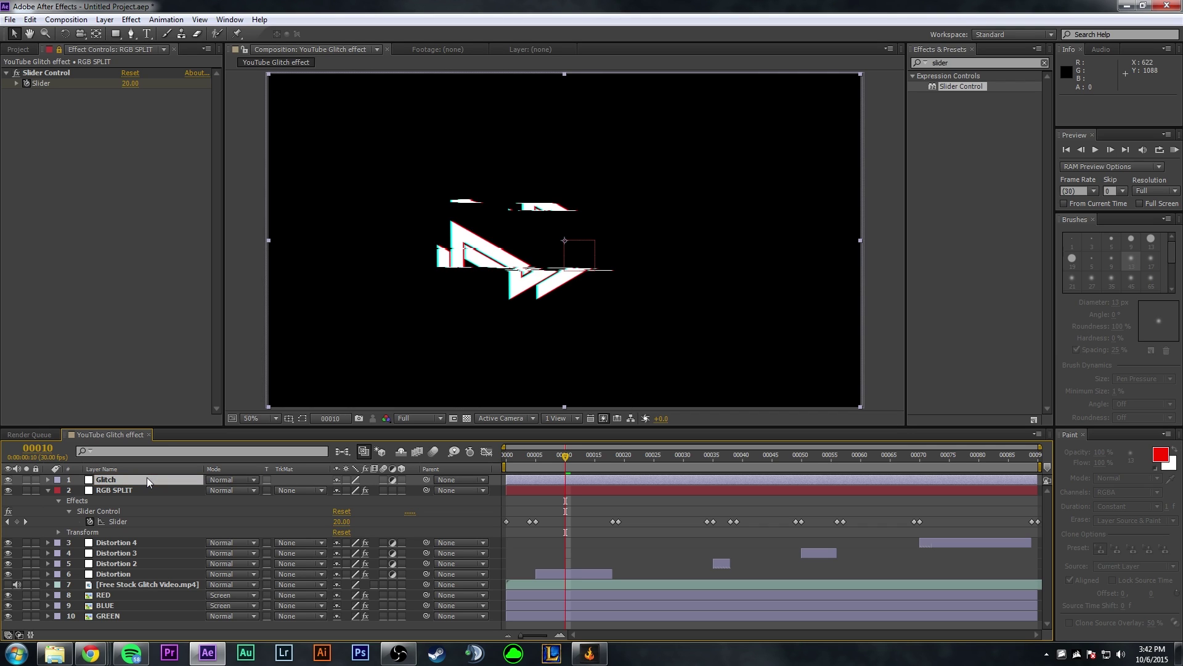
Search the effects and presets for "tv"
key("ctrl+5")
type("tv")
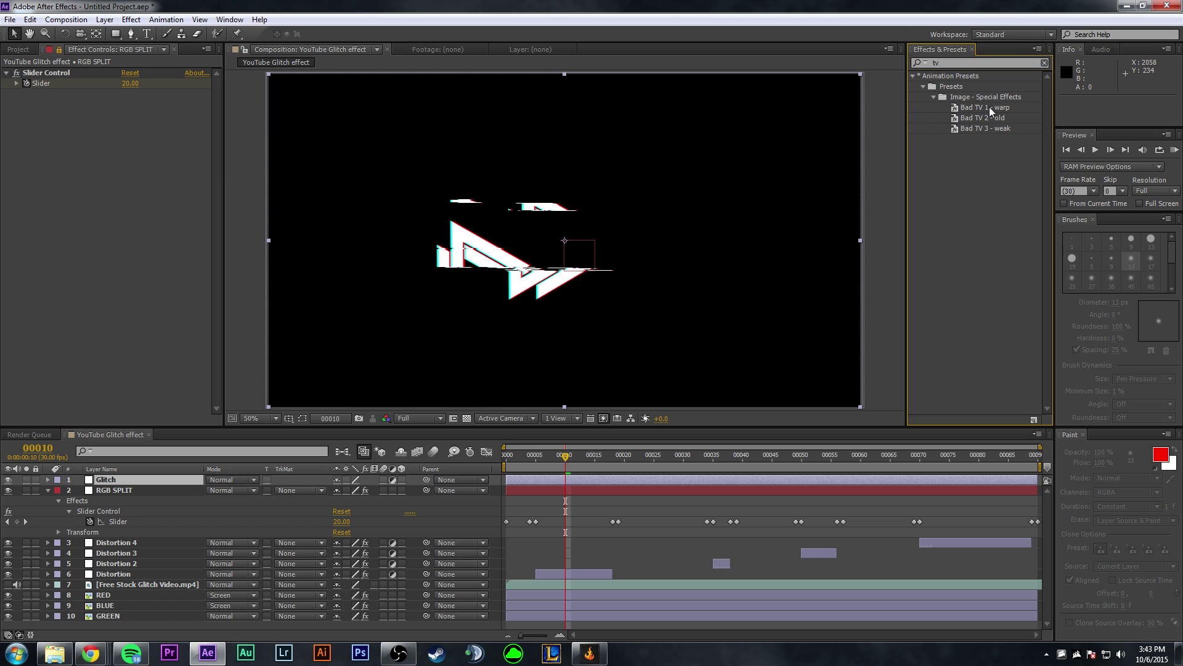
left_click_drag(992, 111, 786, 168)
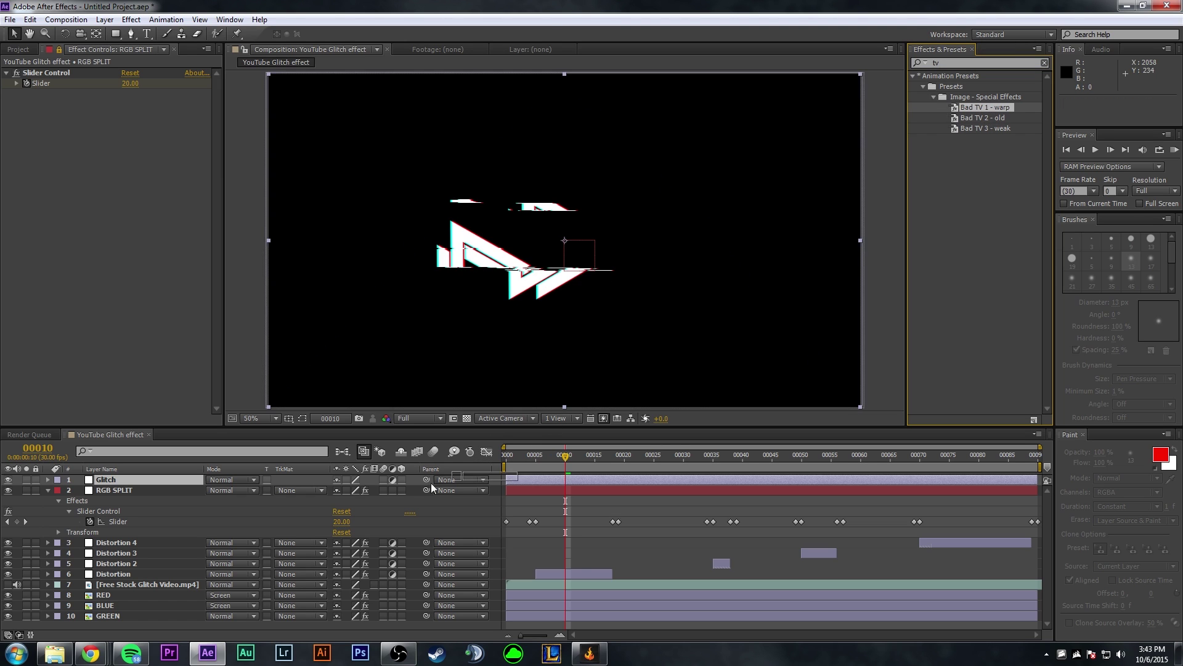
left_click_drag(568, 461, 477, 450)
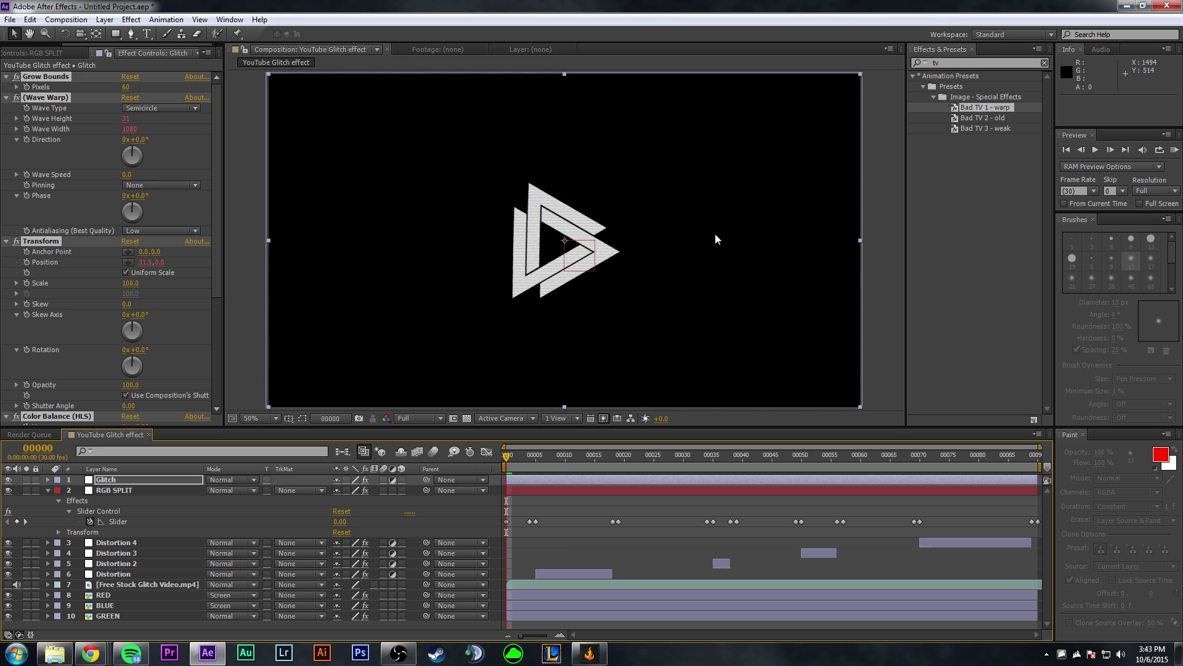
key("ctrl+z")
Apply the Bad TV 3 - weak preset to the Glitch layer and draw a triangular mask over the logo's upper-left half
left_click_drag(1007, 129, 157, 482)
key("Home")
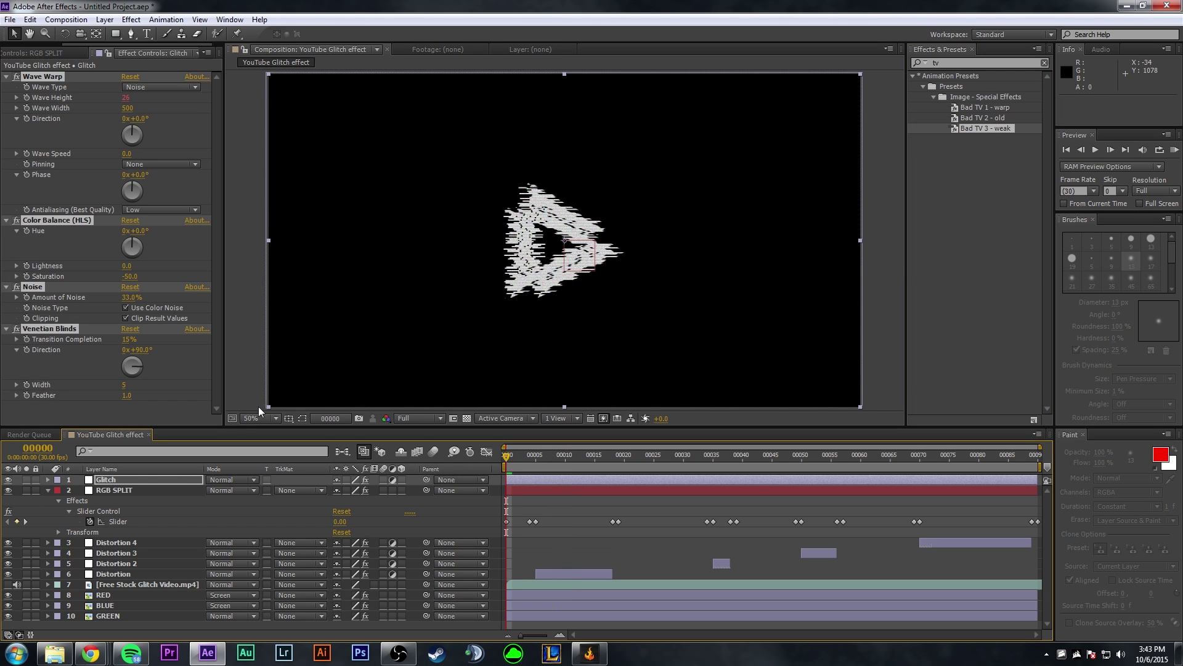
left_click(132, 34)
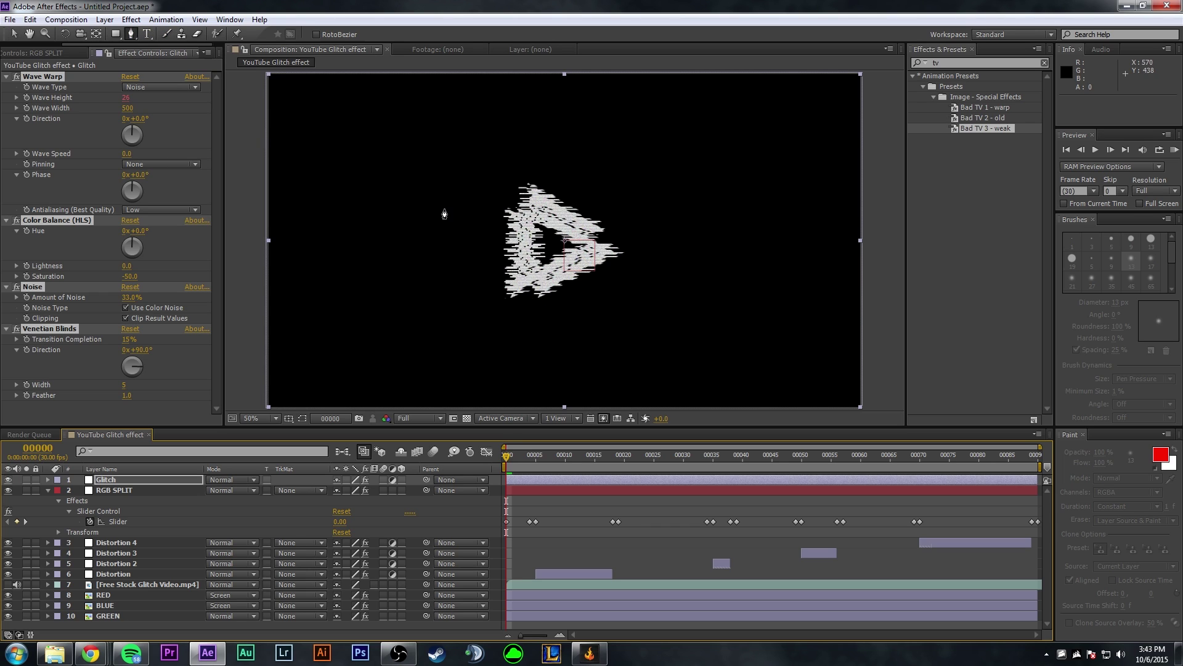
left_click(441, 194)
left_click(656, 255)
left_click_drag(467, 291, 472, 294)
left_click(441, 194)
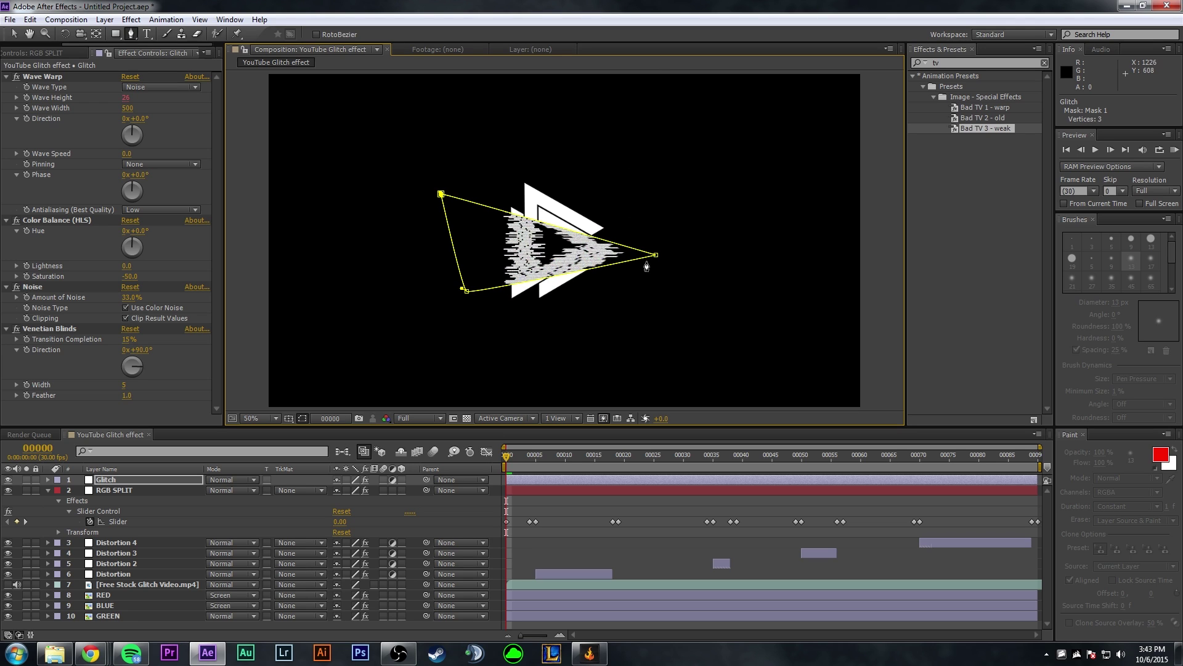
left_click_drag(656, 254, 669, 182)
left_click_drag(441, 194, 378, 118)
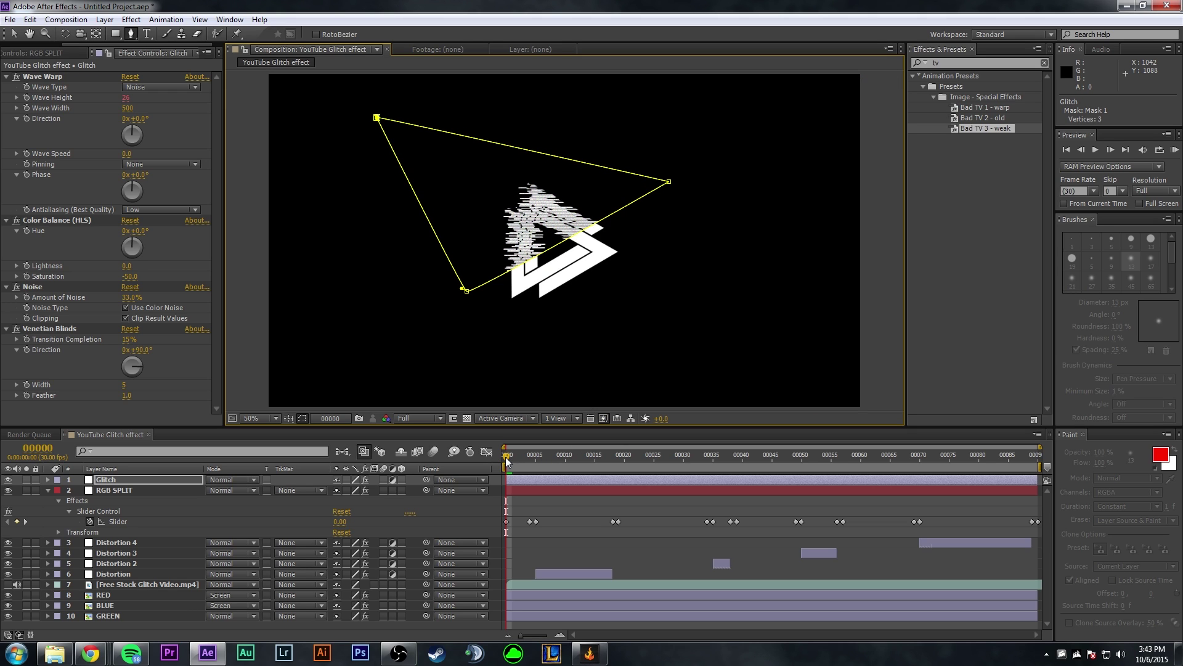
Trim the Glitch layer to the time span of the first Distortion layer, starting at frame 5, and preview it
left_click_drag(507, 460, 537, 467)
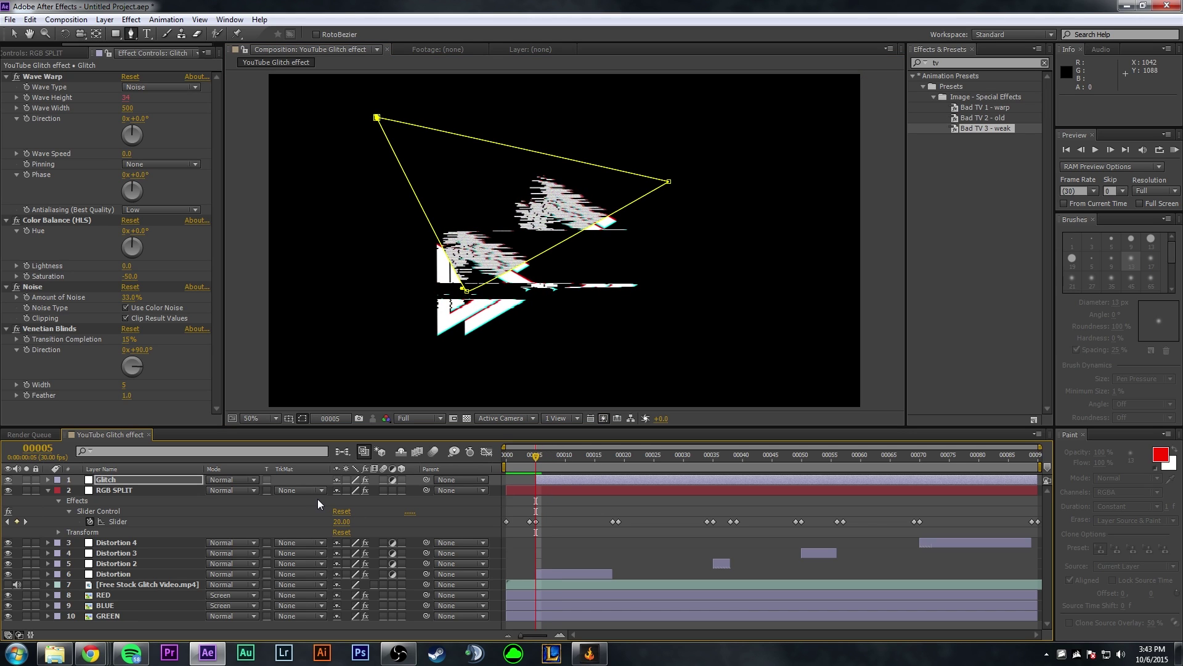
left_click(613, 457)
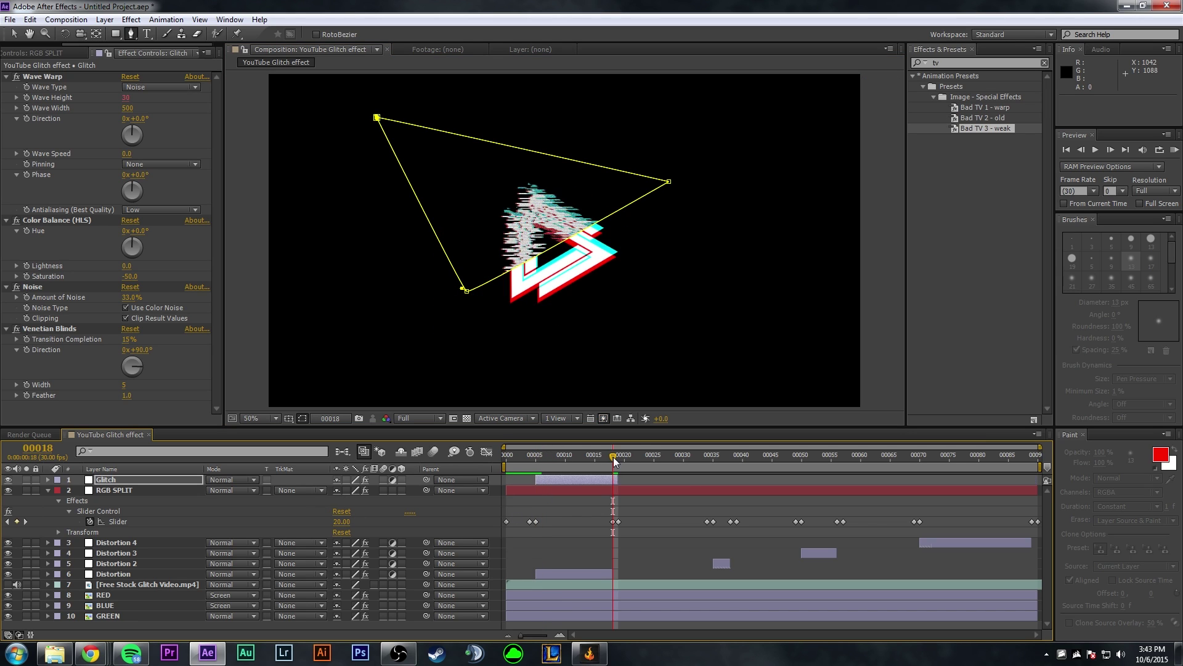
key("Page_Up")
left_click_drag(618, 479, 506, 456)
key("space")
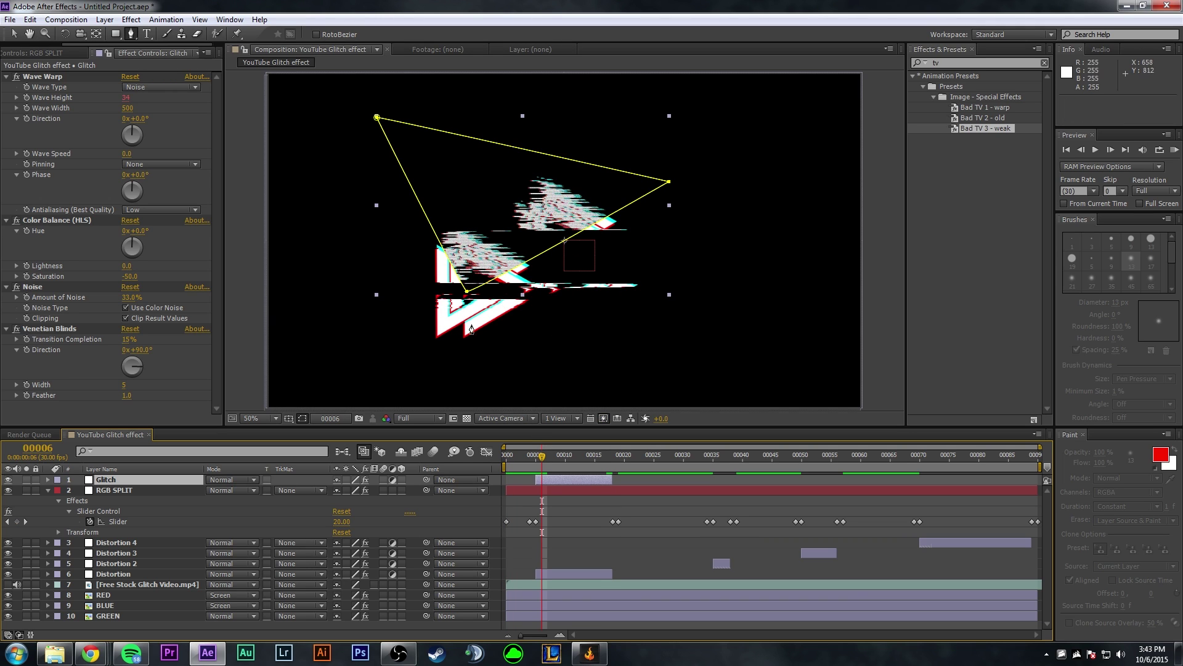
Enlarge the Glitch mask by moving its lower-left and right points farther outward, and check the distorted frames
left_click_drag(469, 294, 320, 372)
left_click_drag(669, 181, 754, 121)
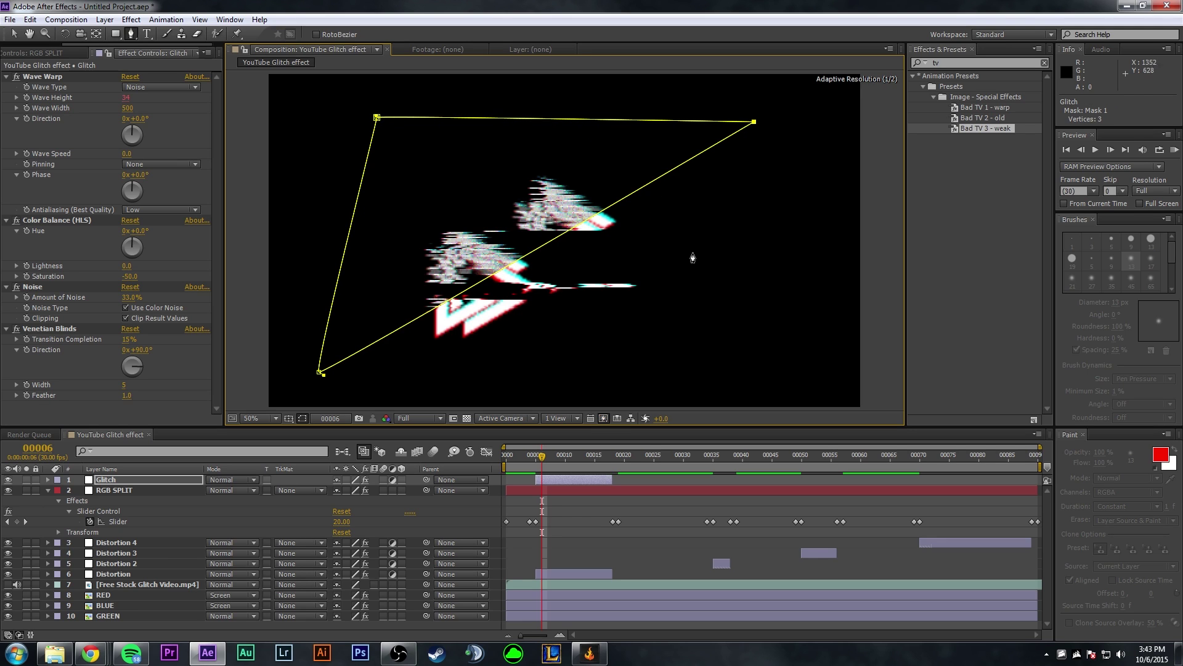
left_click_drag(553, 457, 491, 459)
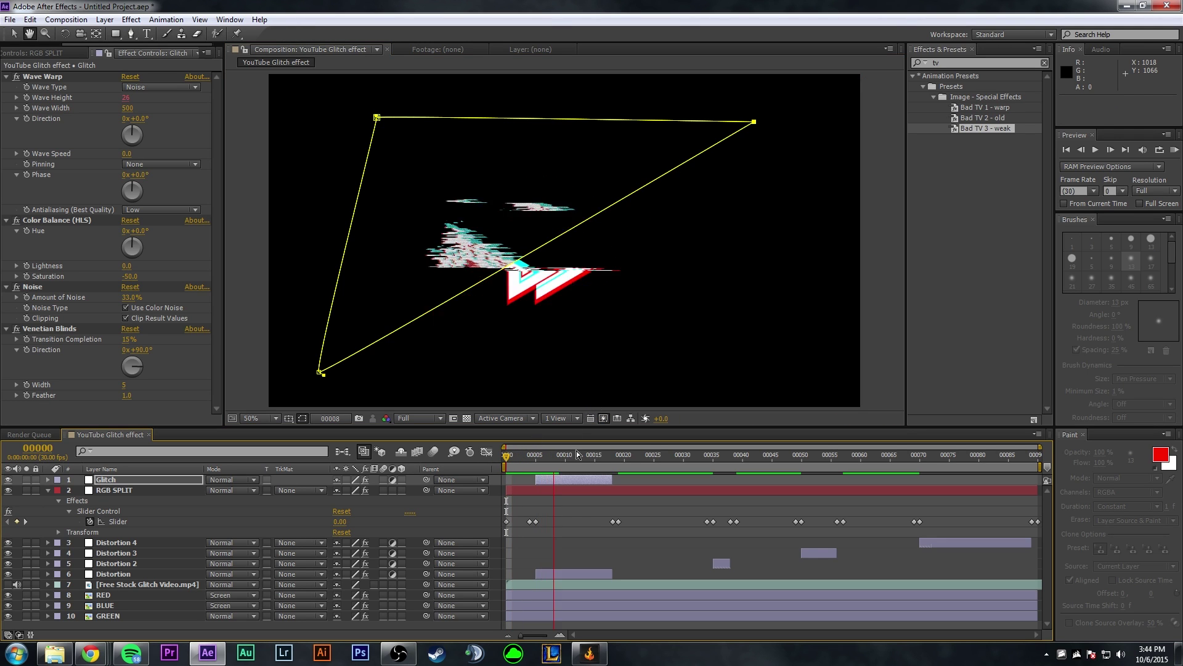
key("g")
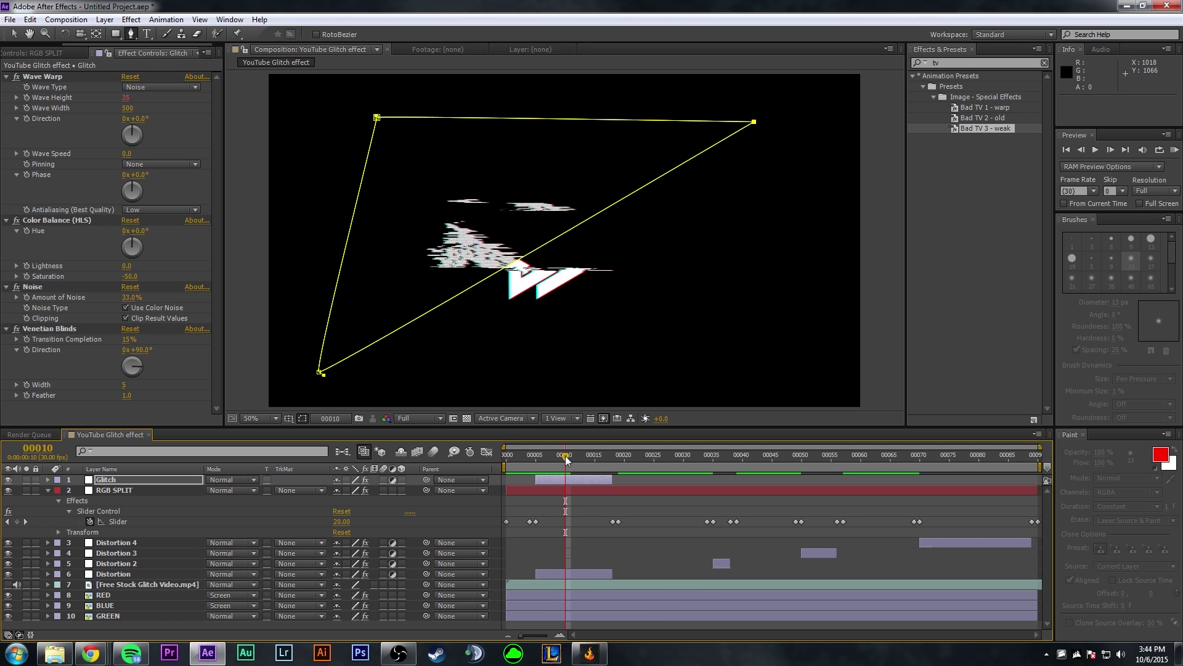
Shorten the Glitch layer to two frames, place it at frames 8 to 9, and duplicate it twice
left_click(583, 457)
left_click_drag(612, 479, 538, 481)
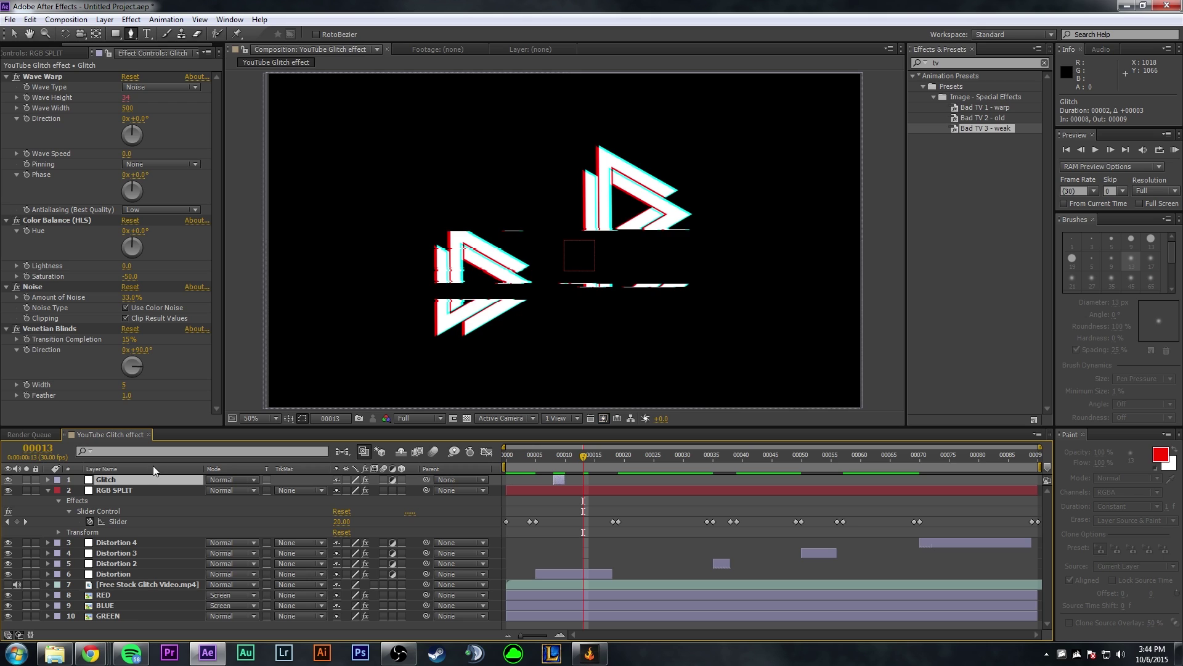
key("ctrl+d")
key("ctrl+d")
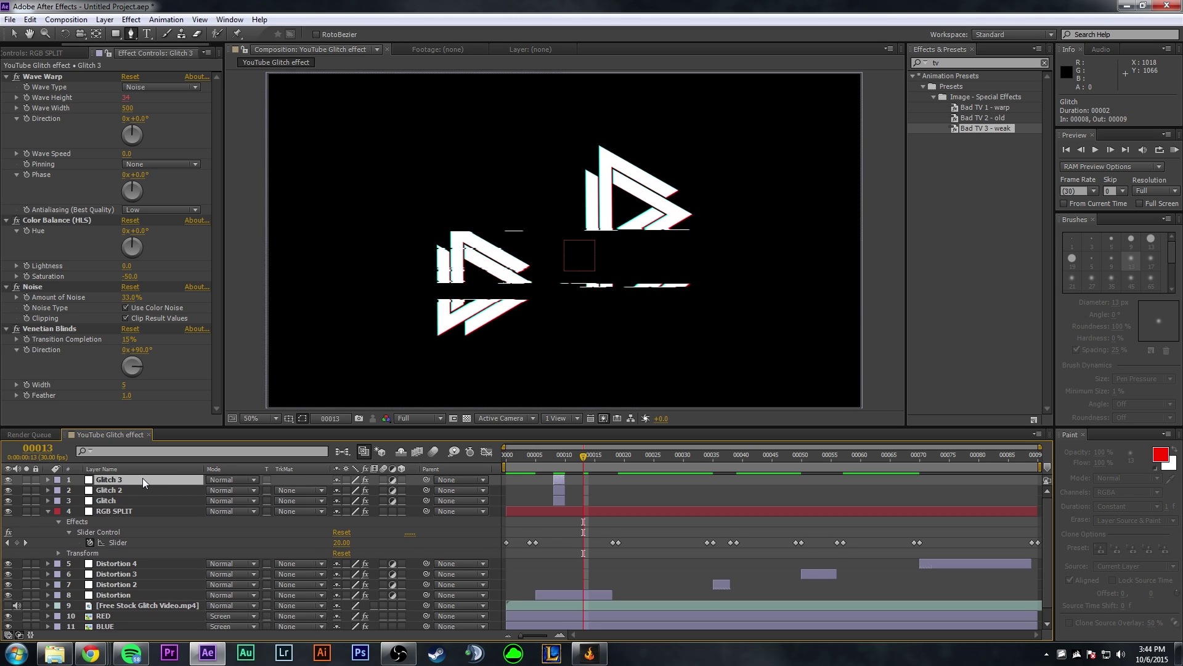
Move the Glitch 2 layer between the Distortion and Distortion 2 layers, starting at frame 28
left_click(130, 490)
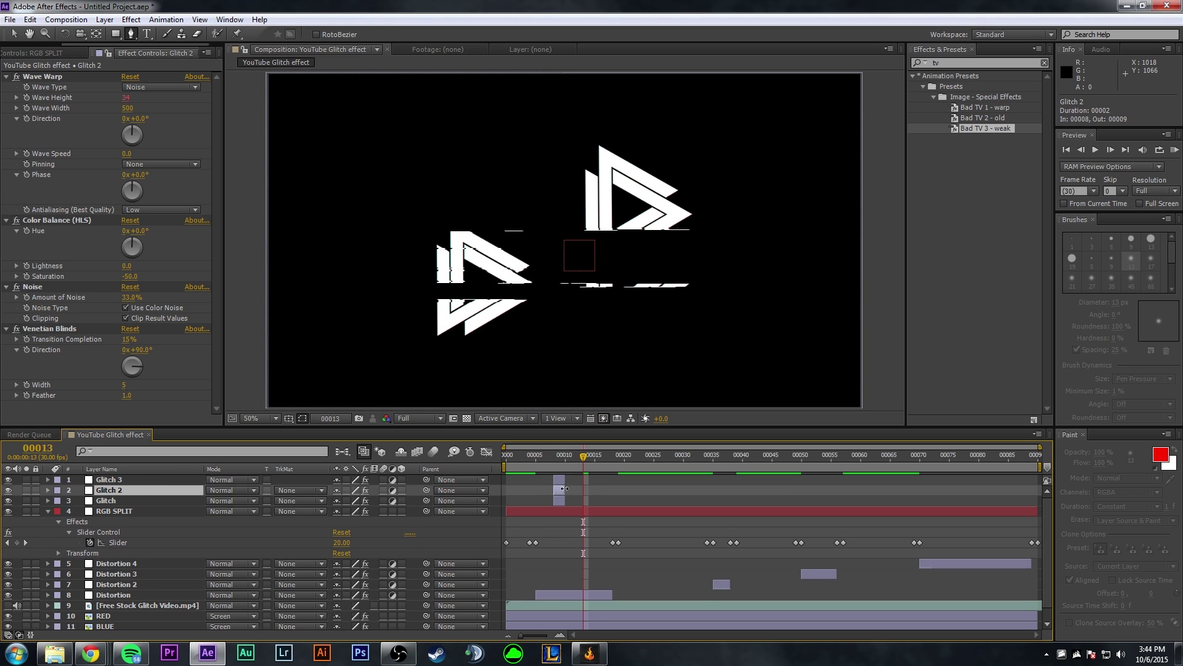
left_click(719, 456)
left_click_drag(715, 490, 685, 490)
left_click(677, 454)
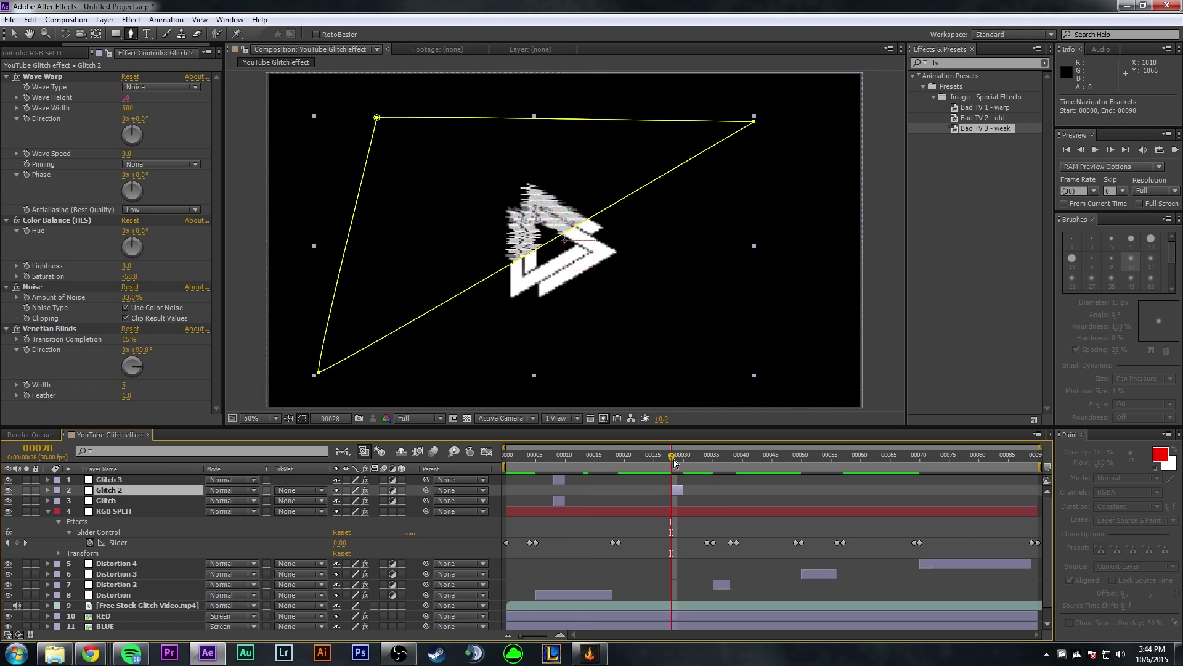
Reshape the Glitch 2 mask into a thin, nearly horizontal sliver across the logo's lower half
left_click_drag(755, 121, 766, 288)
left_click_drag(377, 117, 723, 147)
left_click_drag(319, 369, 367, 249)
left_click_drag(723, 147, 775, 263)
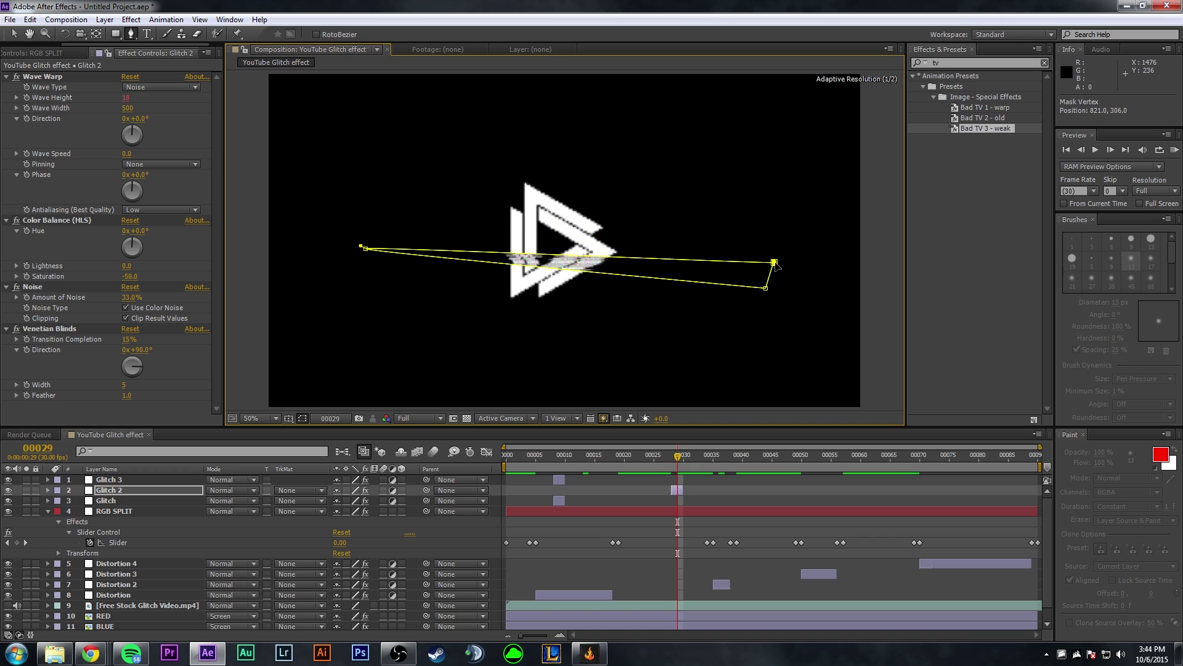
left_click_drag(672, 463, 720, 459)
Move the Glitch 3 layer to about frame 68, just before Distortion 4, and delete its mask
left_click_drag(559, 483, 909, 480)
left_click(915, 464)
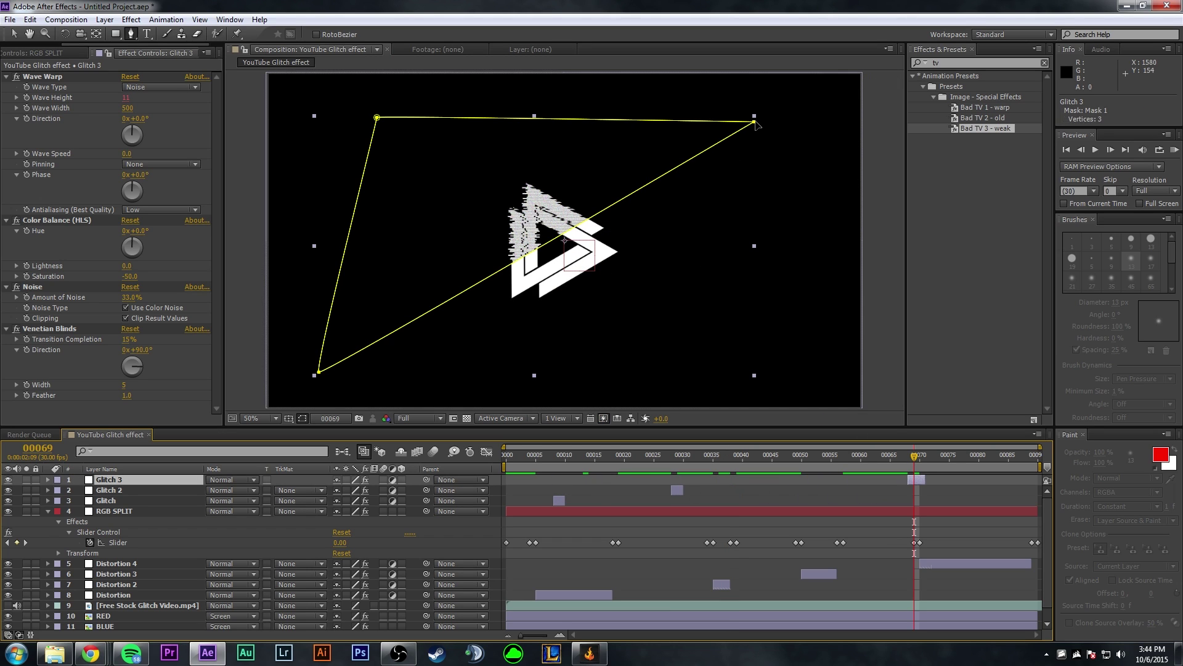
key("ctrl+z")
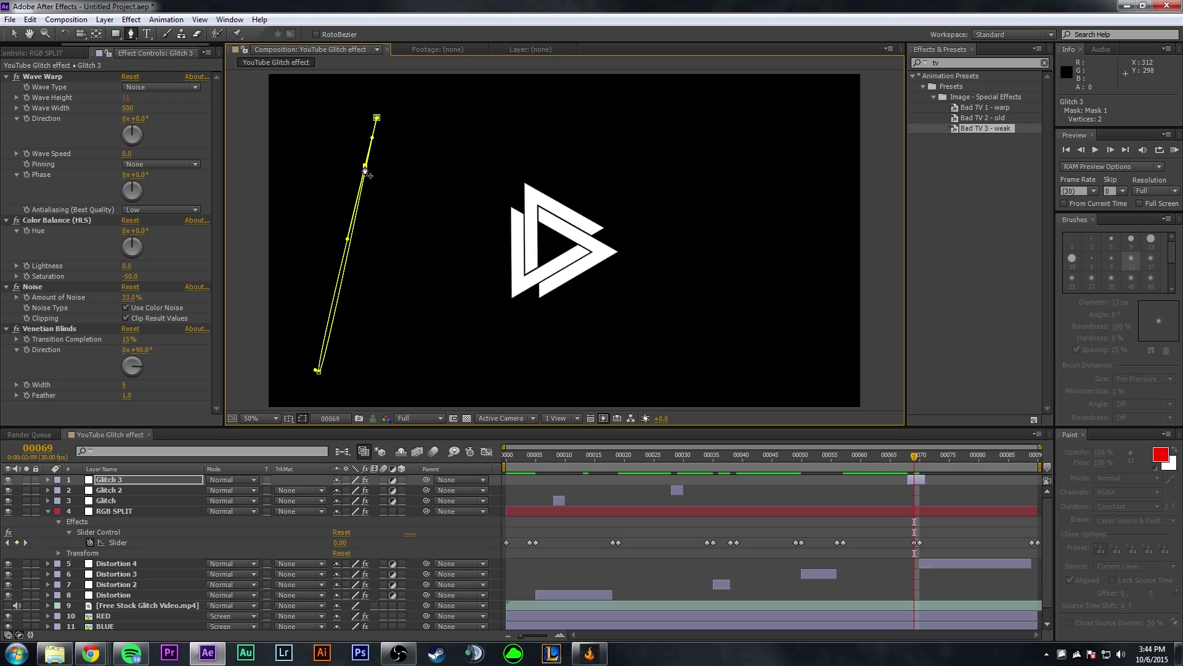
key("ctrl+z")
key("v")
key("Delete")
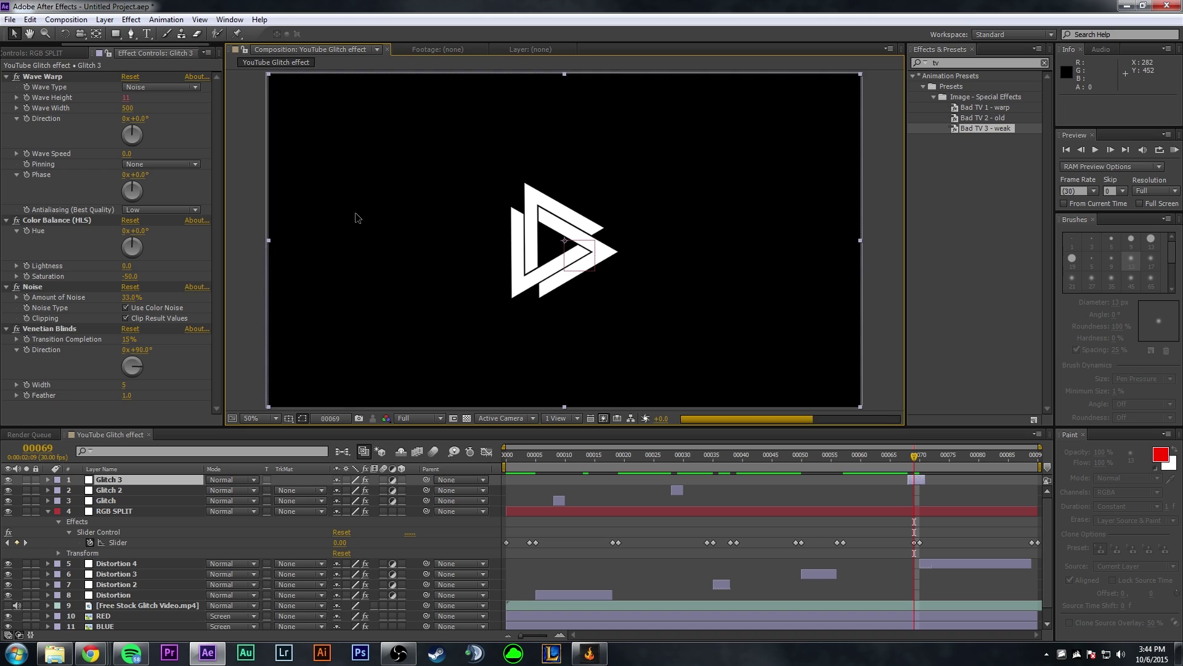
Draw a new four-point mask on the Glitch 3 layer as a diagonal band across the middle of the logo
key("g")
left_click(639, 297)
left_click(464, 238)
left_click(647, 241)
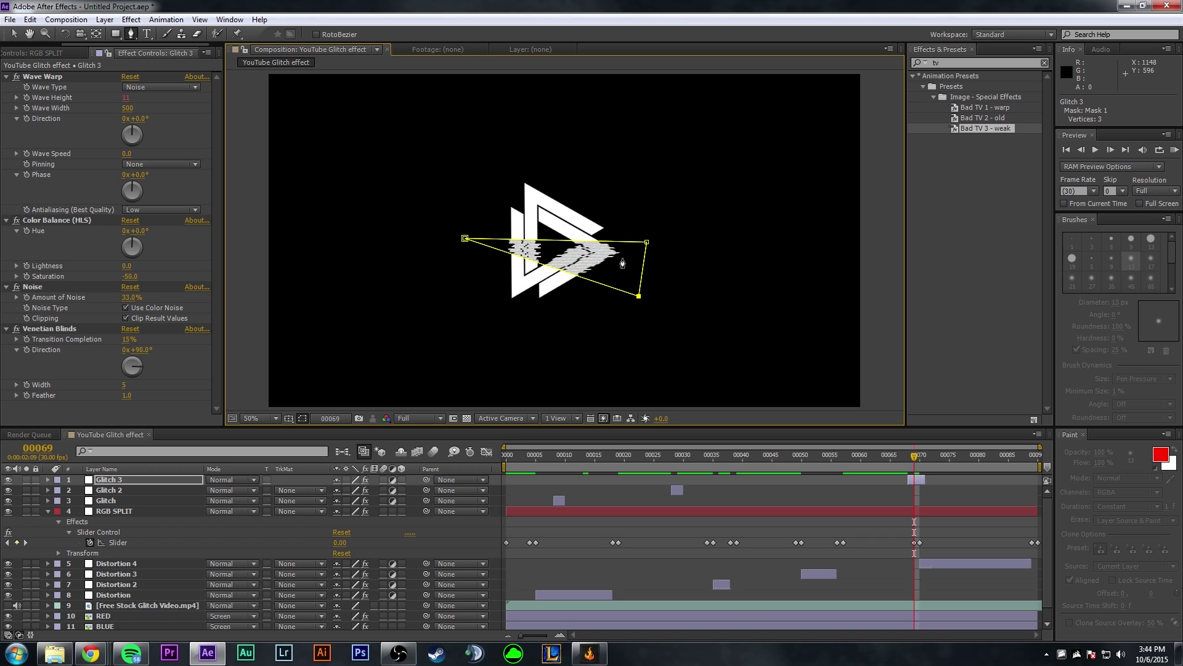
left_click_drag(647, 242, 651, 276)
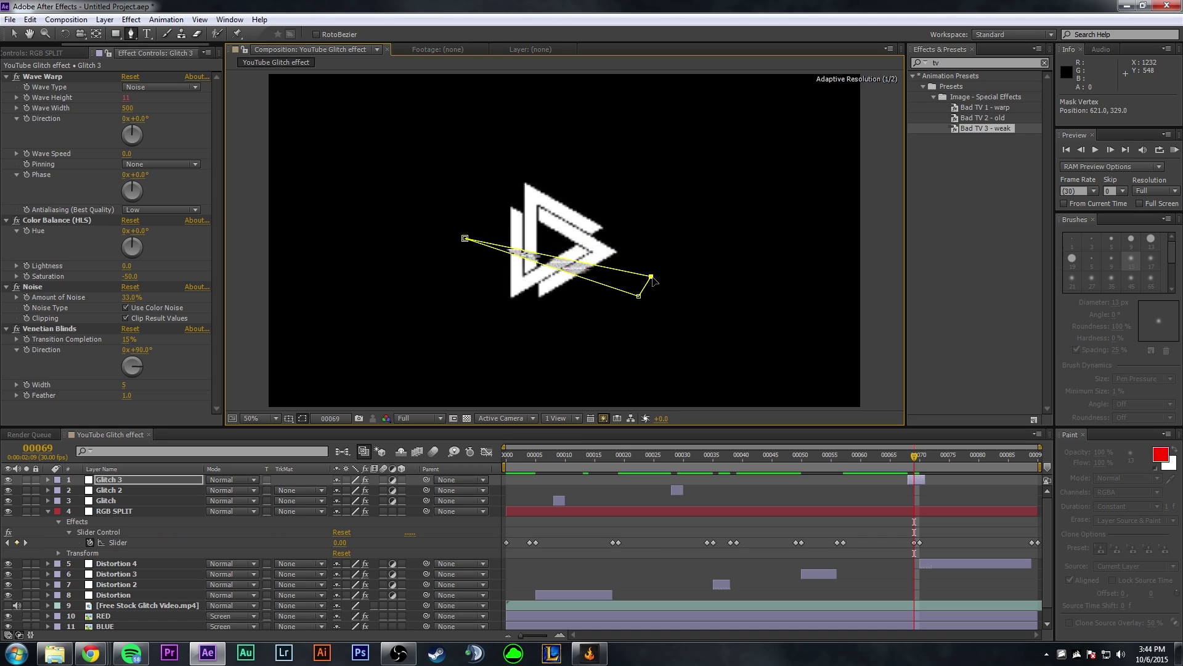
left_click_drag(501, 246, 458, 168)
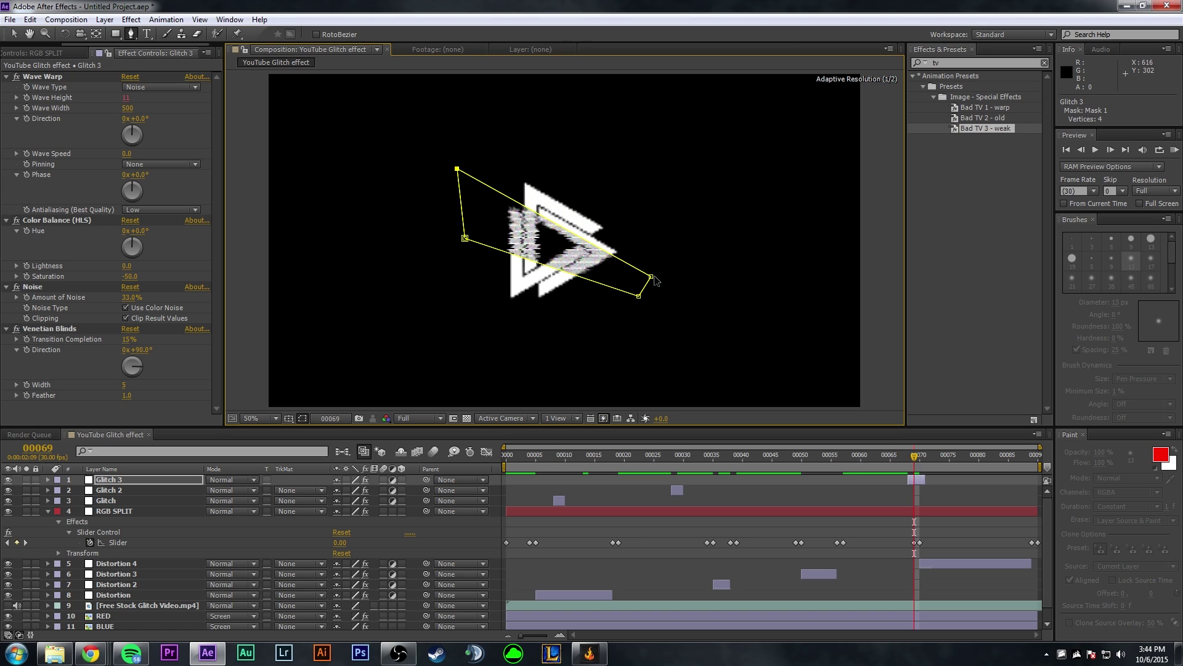
Play a RAM preview from the first frame to check the three Glitch layers
left_click_drag(915, 458, 377, 457)
left_click(1175, 150)
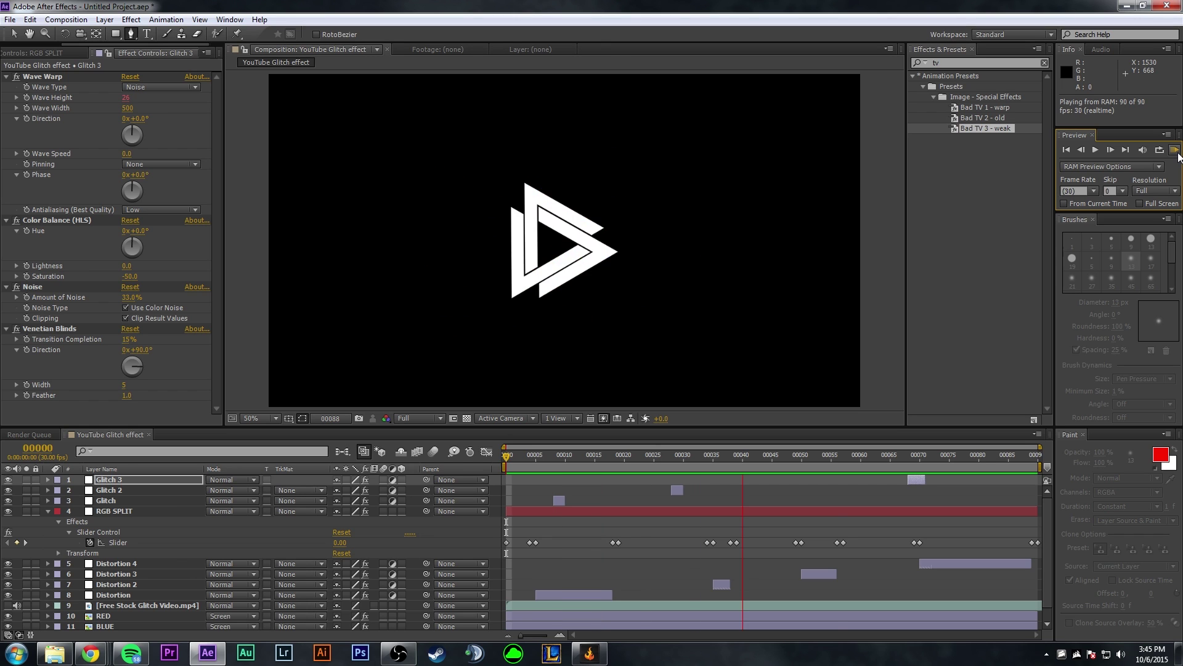
left_click(738, 340)
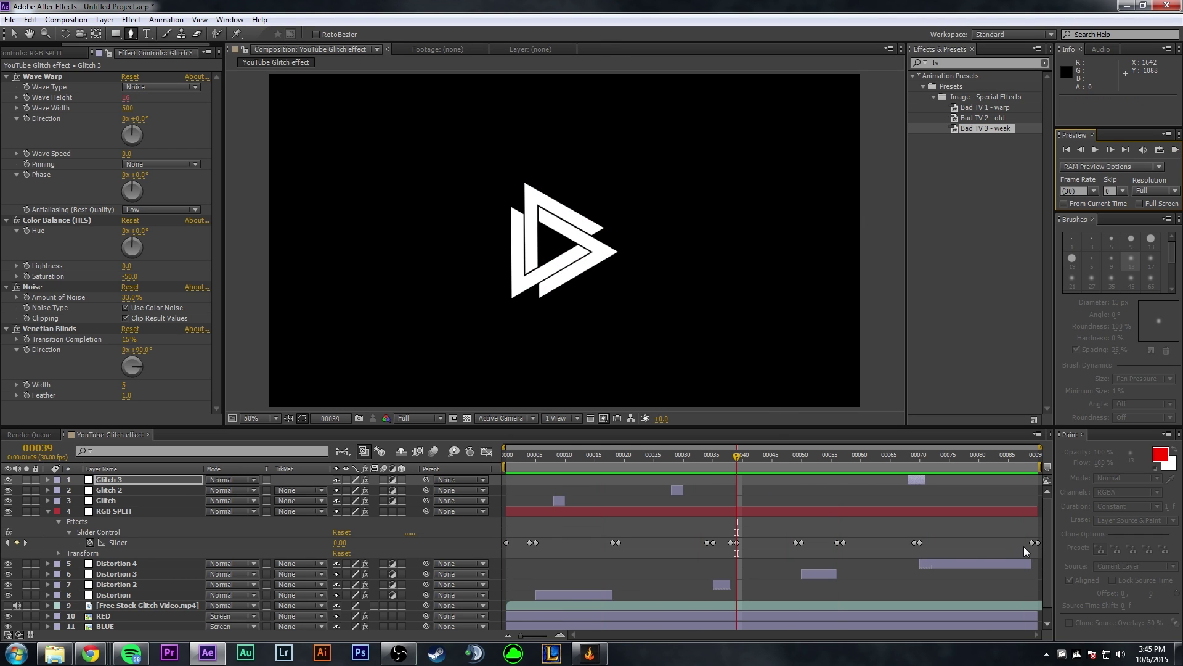
Apply Easy Ease to all Slider keyframes of the RGB SPLIT layer and return to the first frame
left_click_drag(1038, 549, 497, 528)
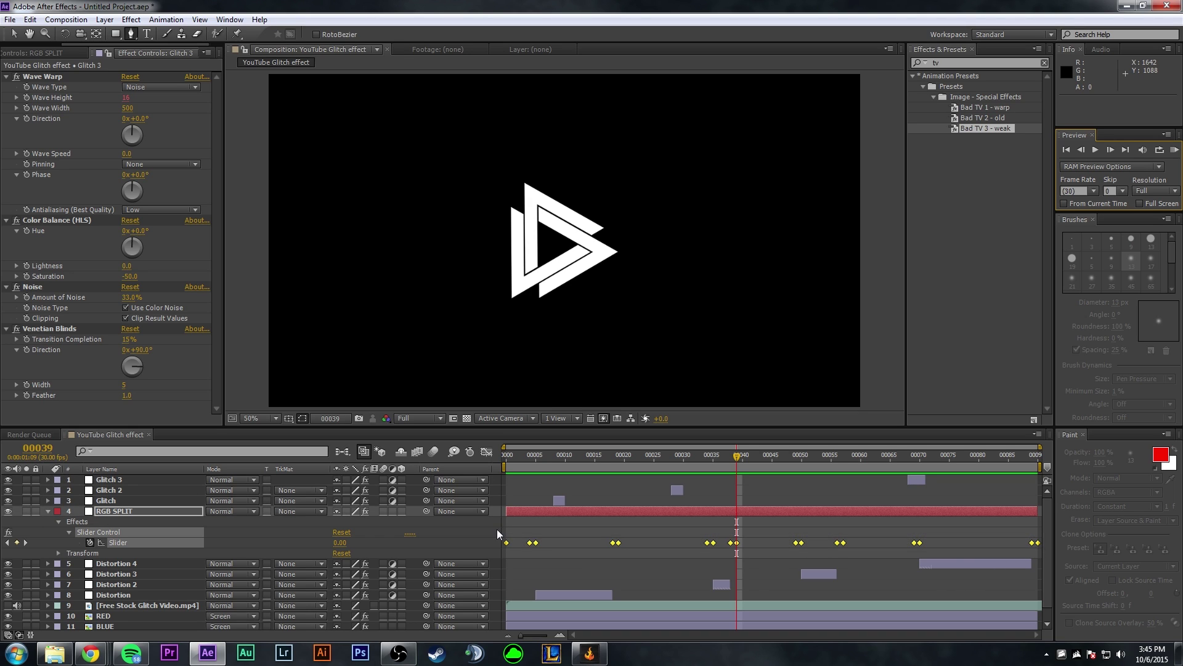
right_click(537, 541)
mouse_move(603, 534)
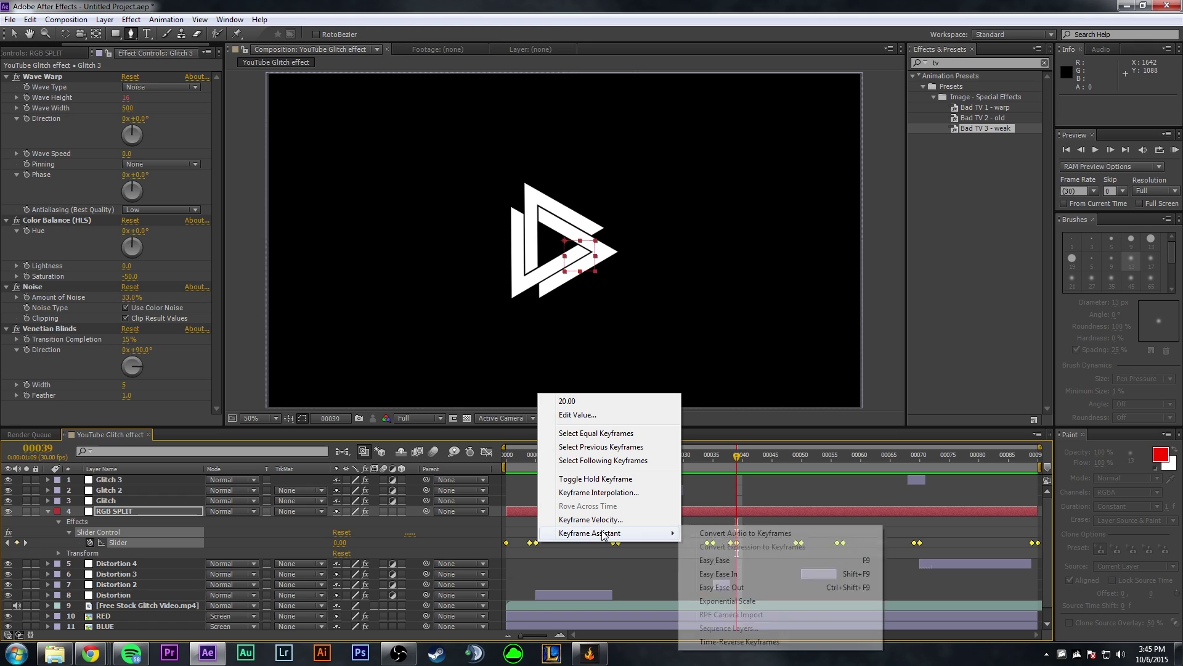
left_click(715, 560)
key("Home")
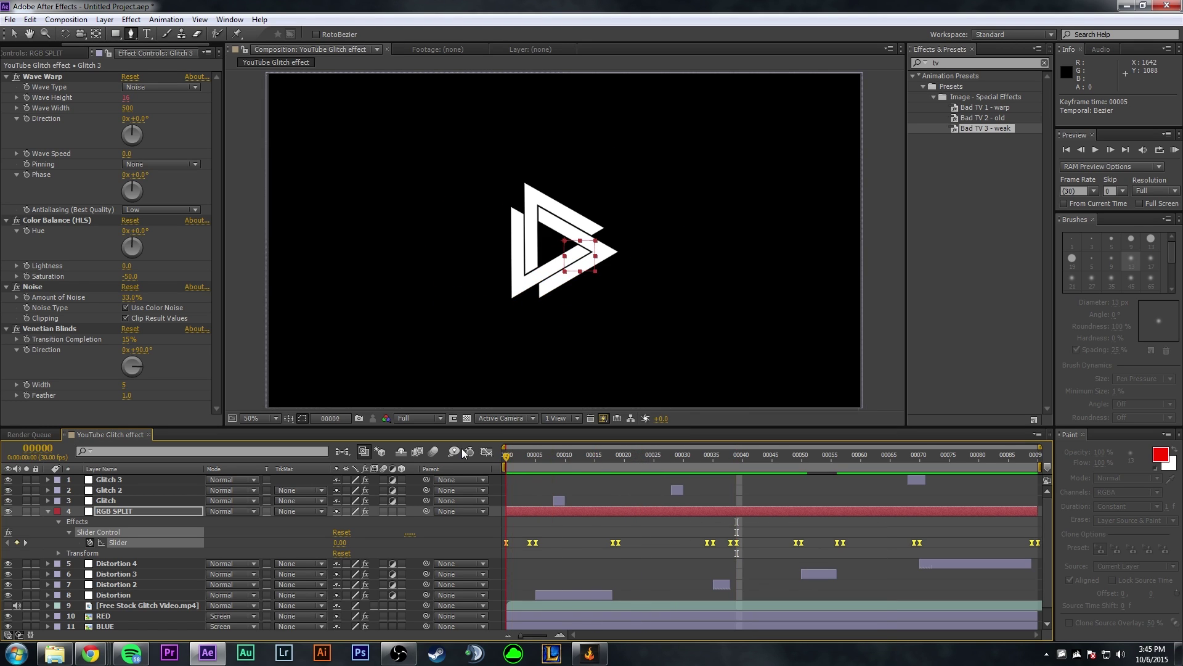
Scrub through the eased RGB split and play a RAM preview from the first frame
left_click_drag(551, 454, 660, 456)
key("Home")
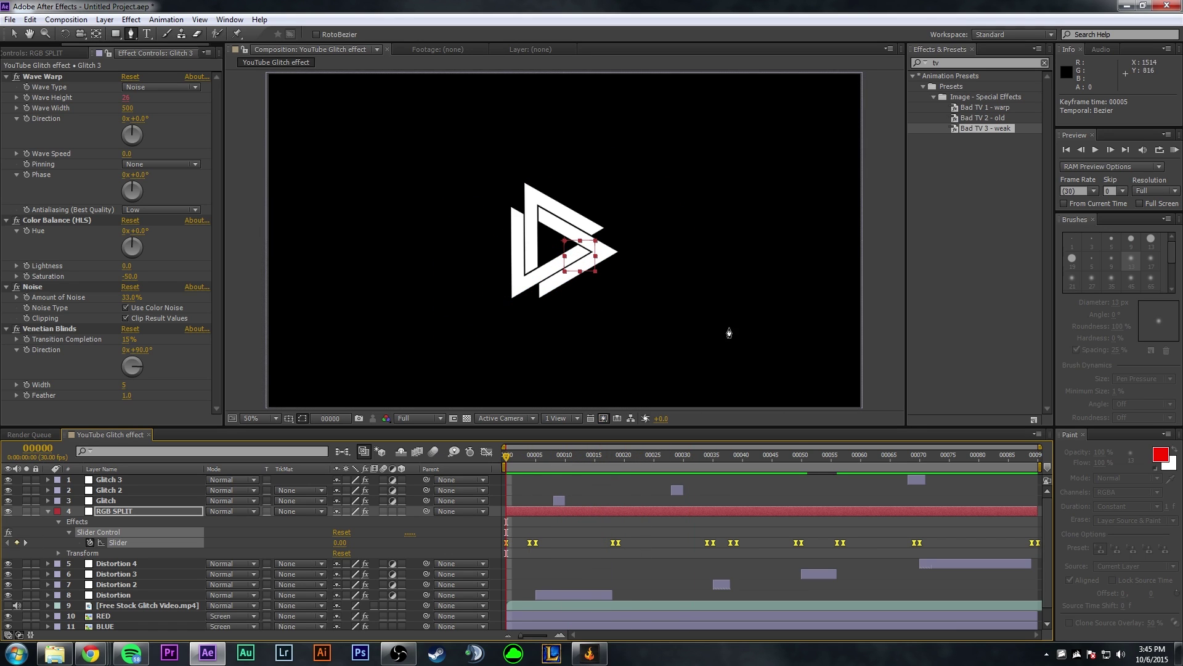
key("KP_0")
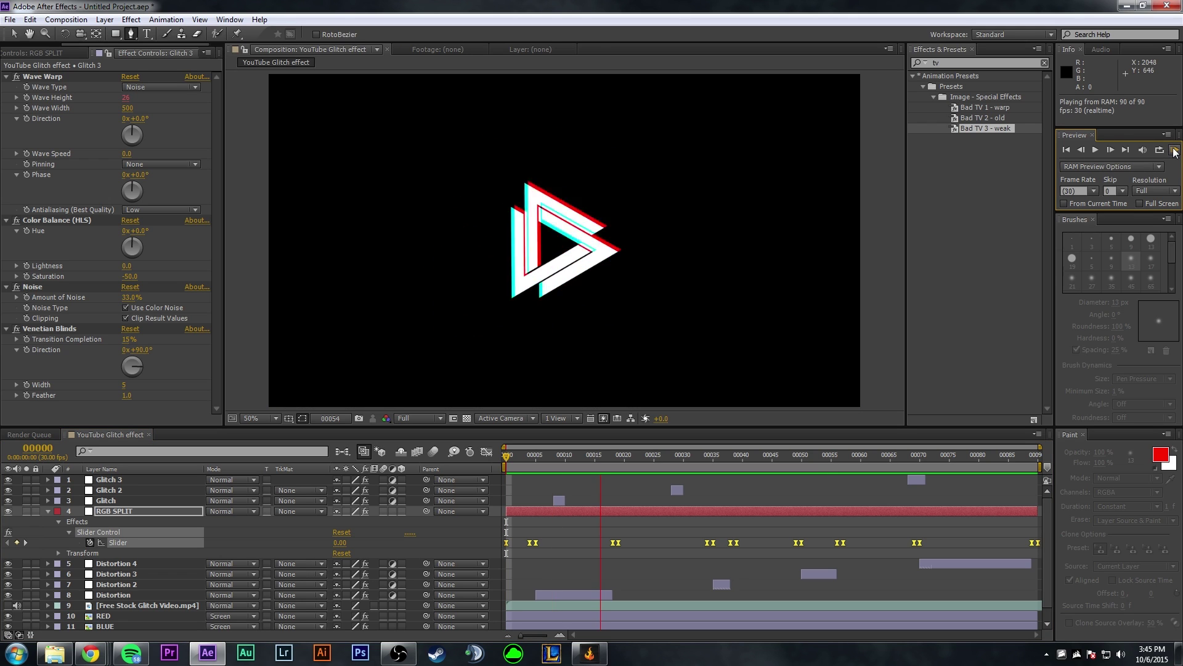
Enable the Full Screen preview option and play the finished glitch animation in full-screen RAM previews
left_click(1142, 205)
left_click(1141, 203)
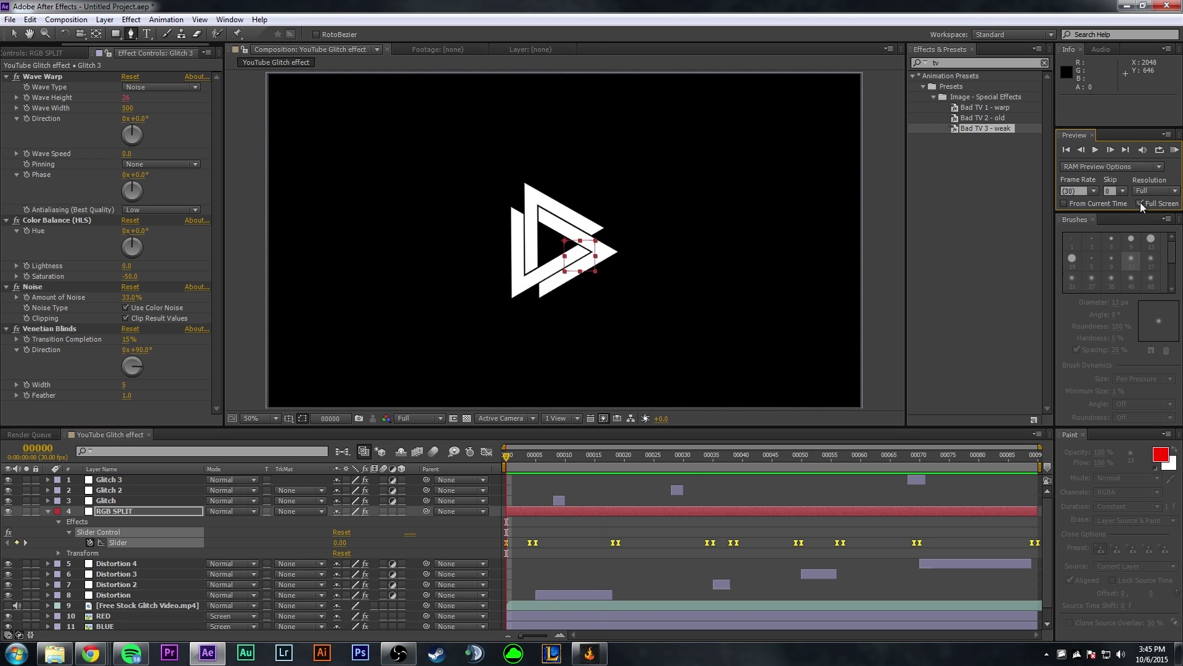
left_click(1175, 150)
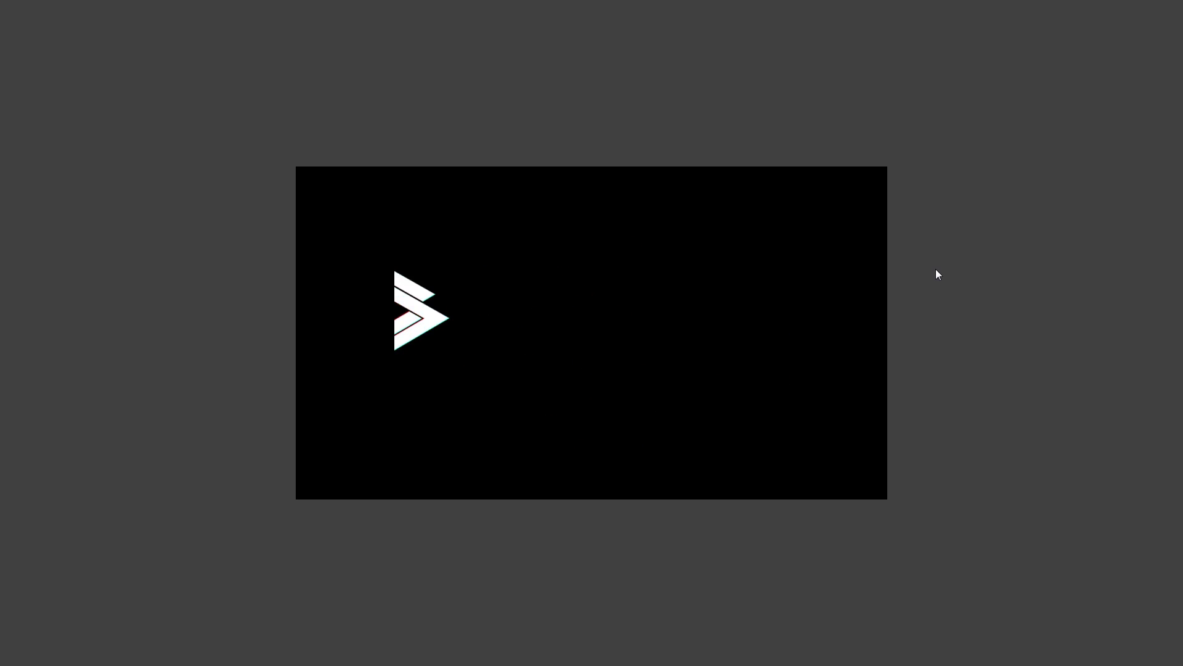
key("space")
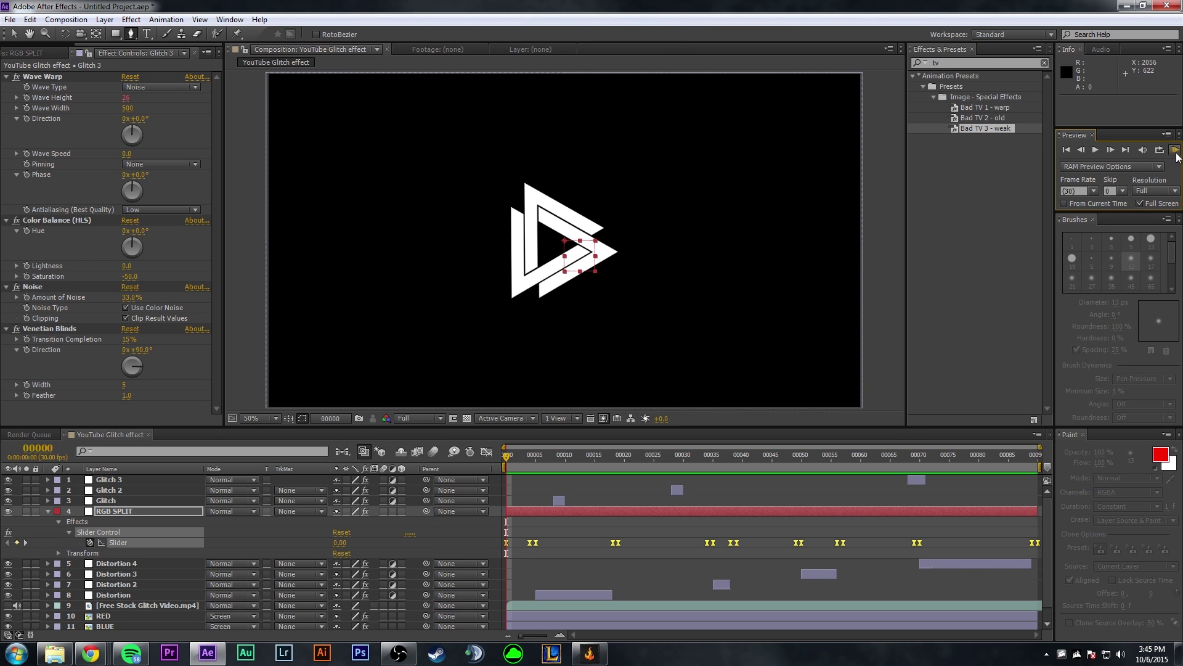
left_click(1175, 152)
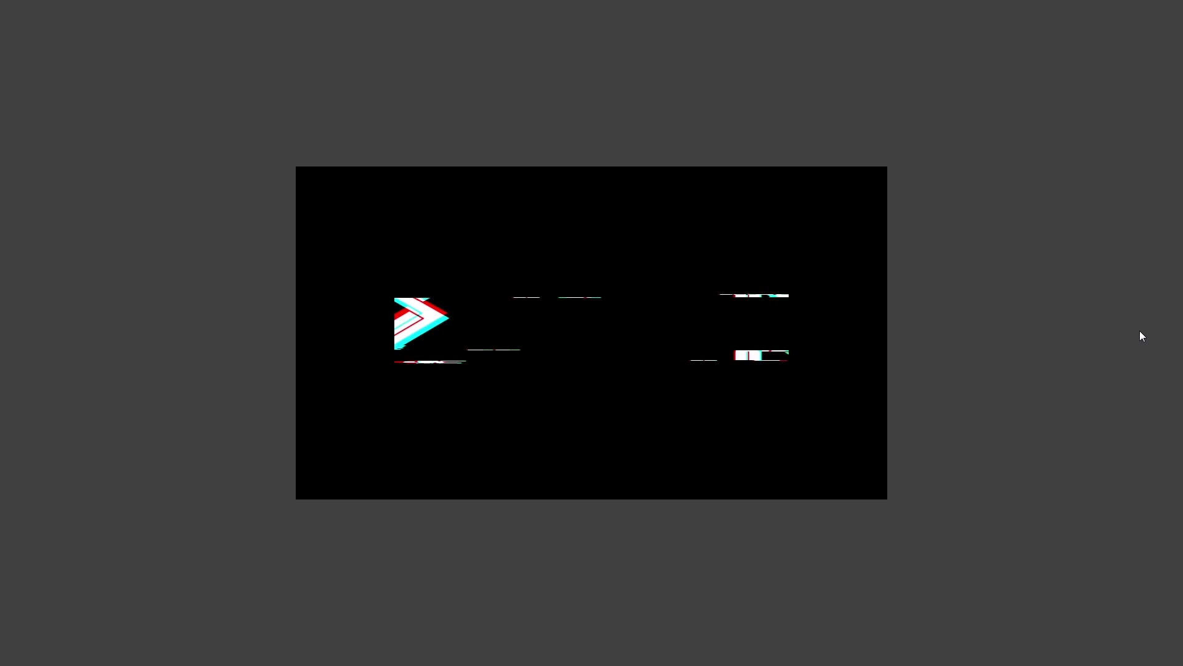
key("space")
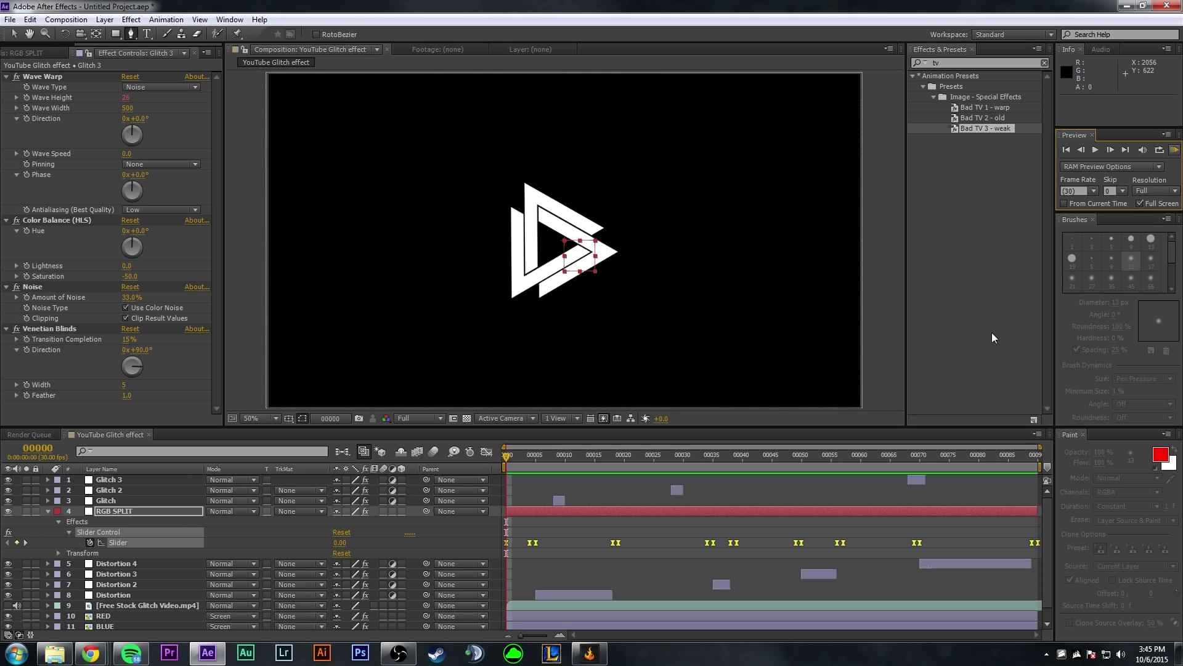
key("KP_0")
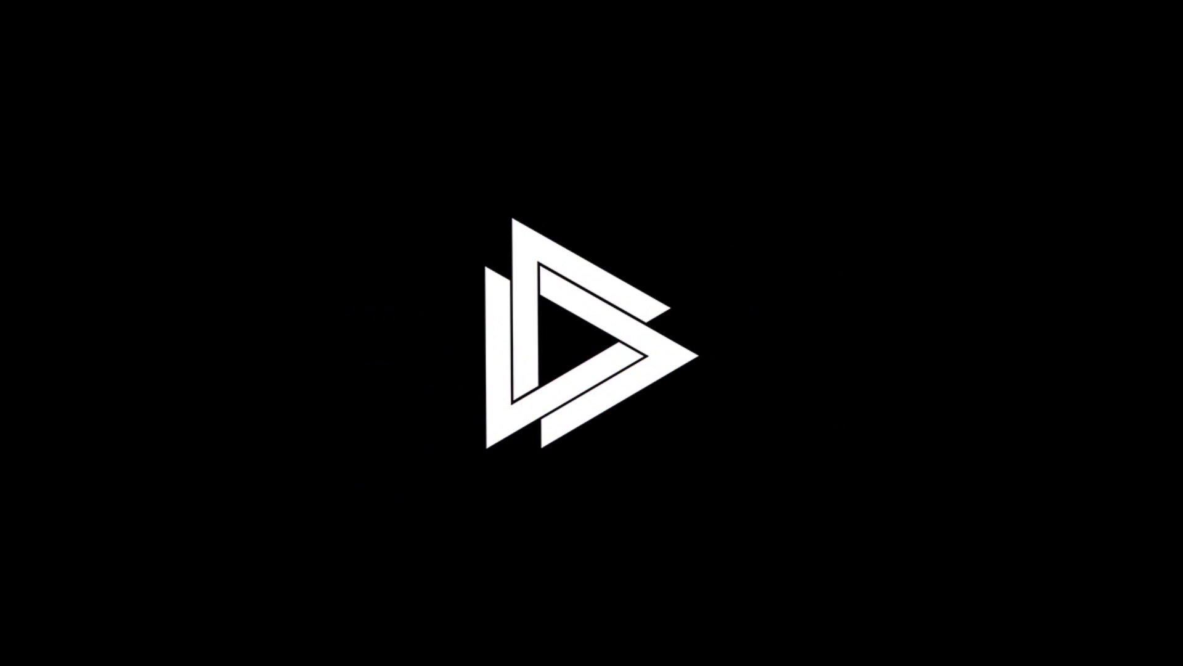